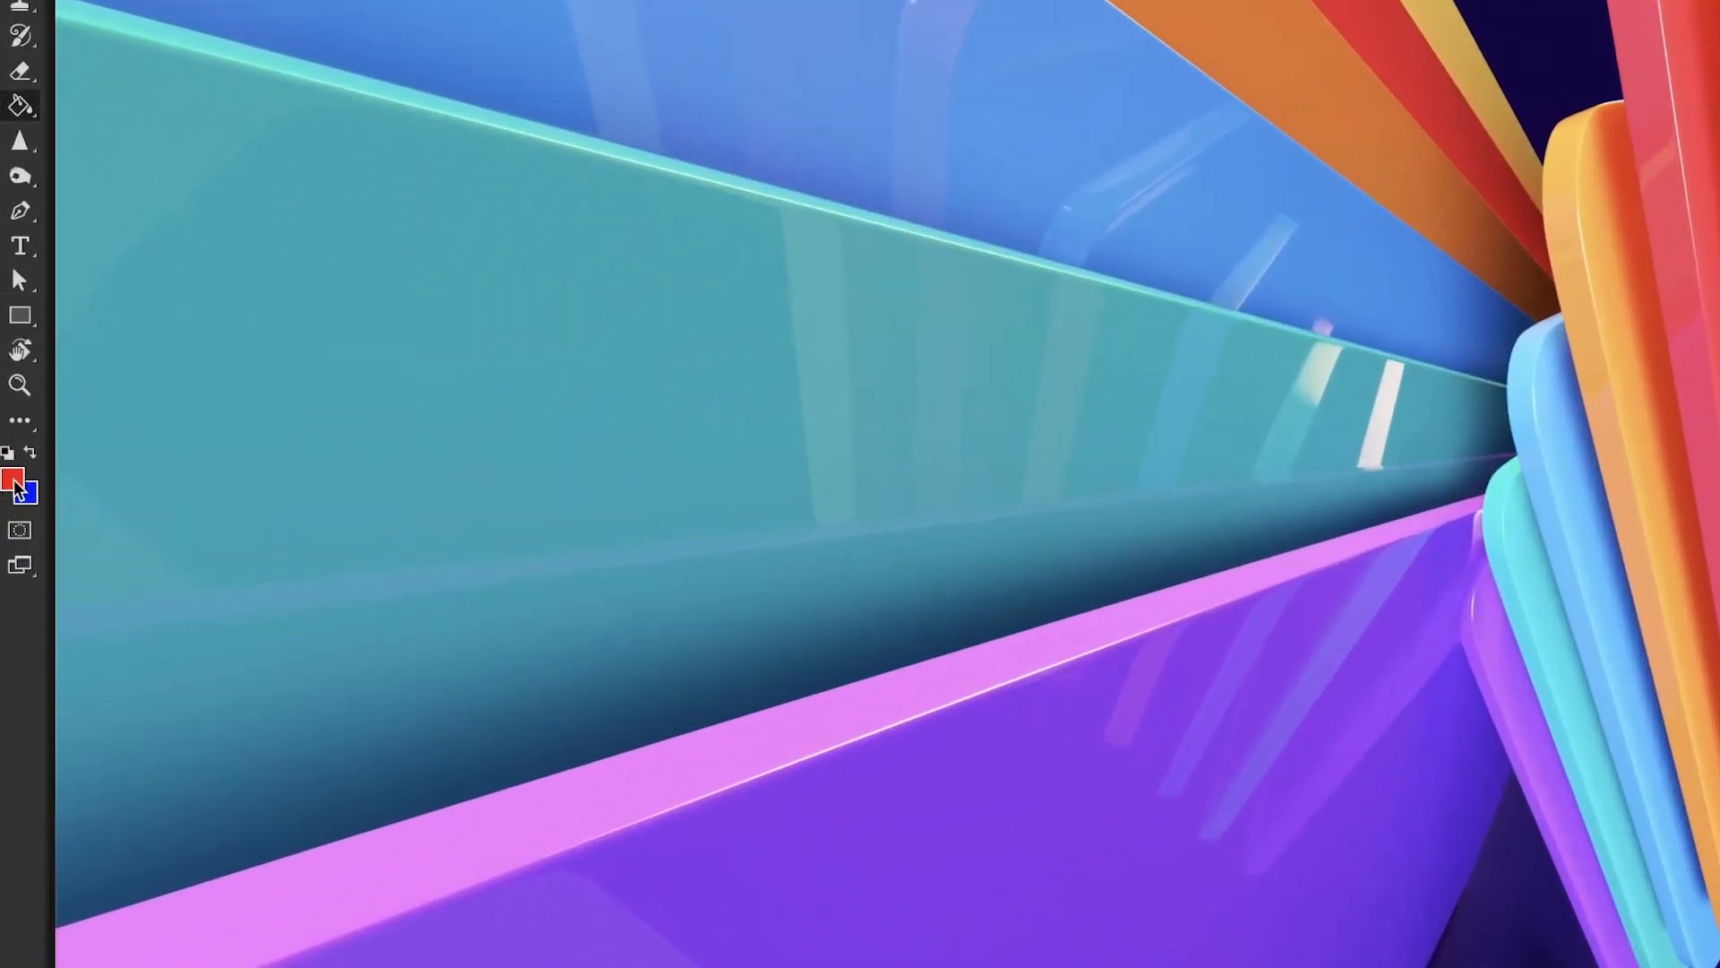
- Set the foreground color to pure red, ff0000
left_click(10, 480)
left_click_drag(1091, 636, 1100, 477)
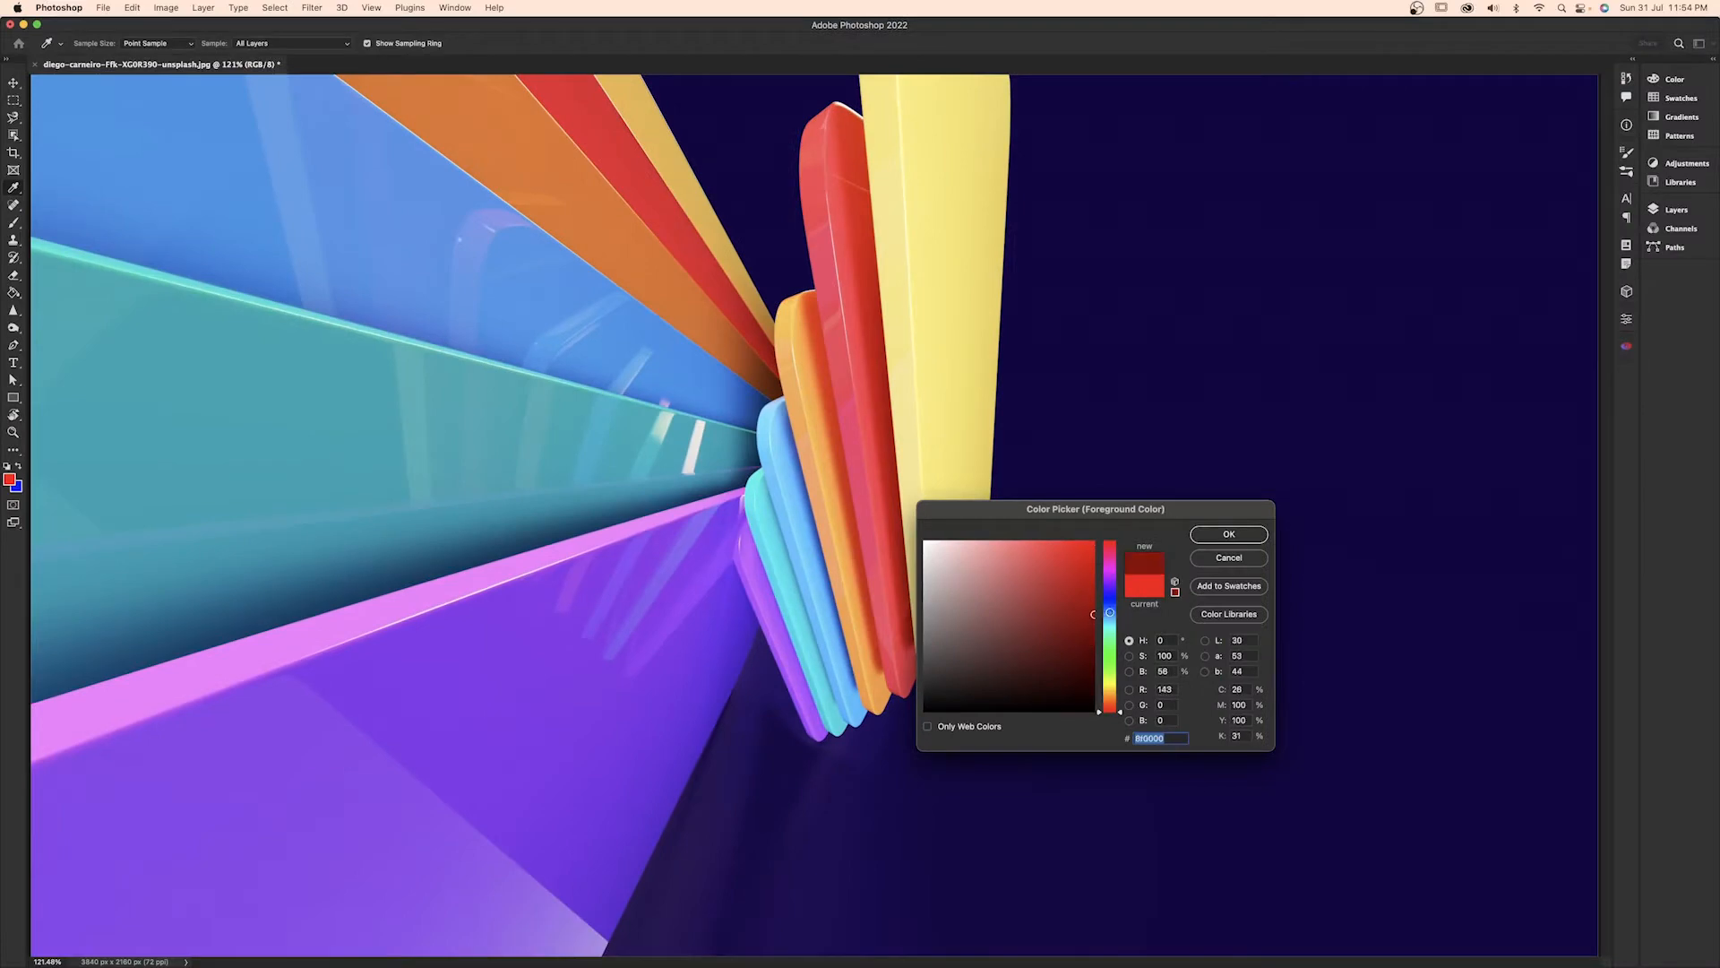
left_click(1105, 627)
left_click(1097, 636)
left_click_drag(1093, 638, 1098, 737)
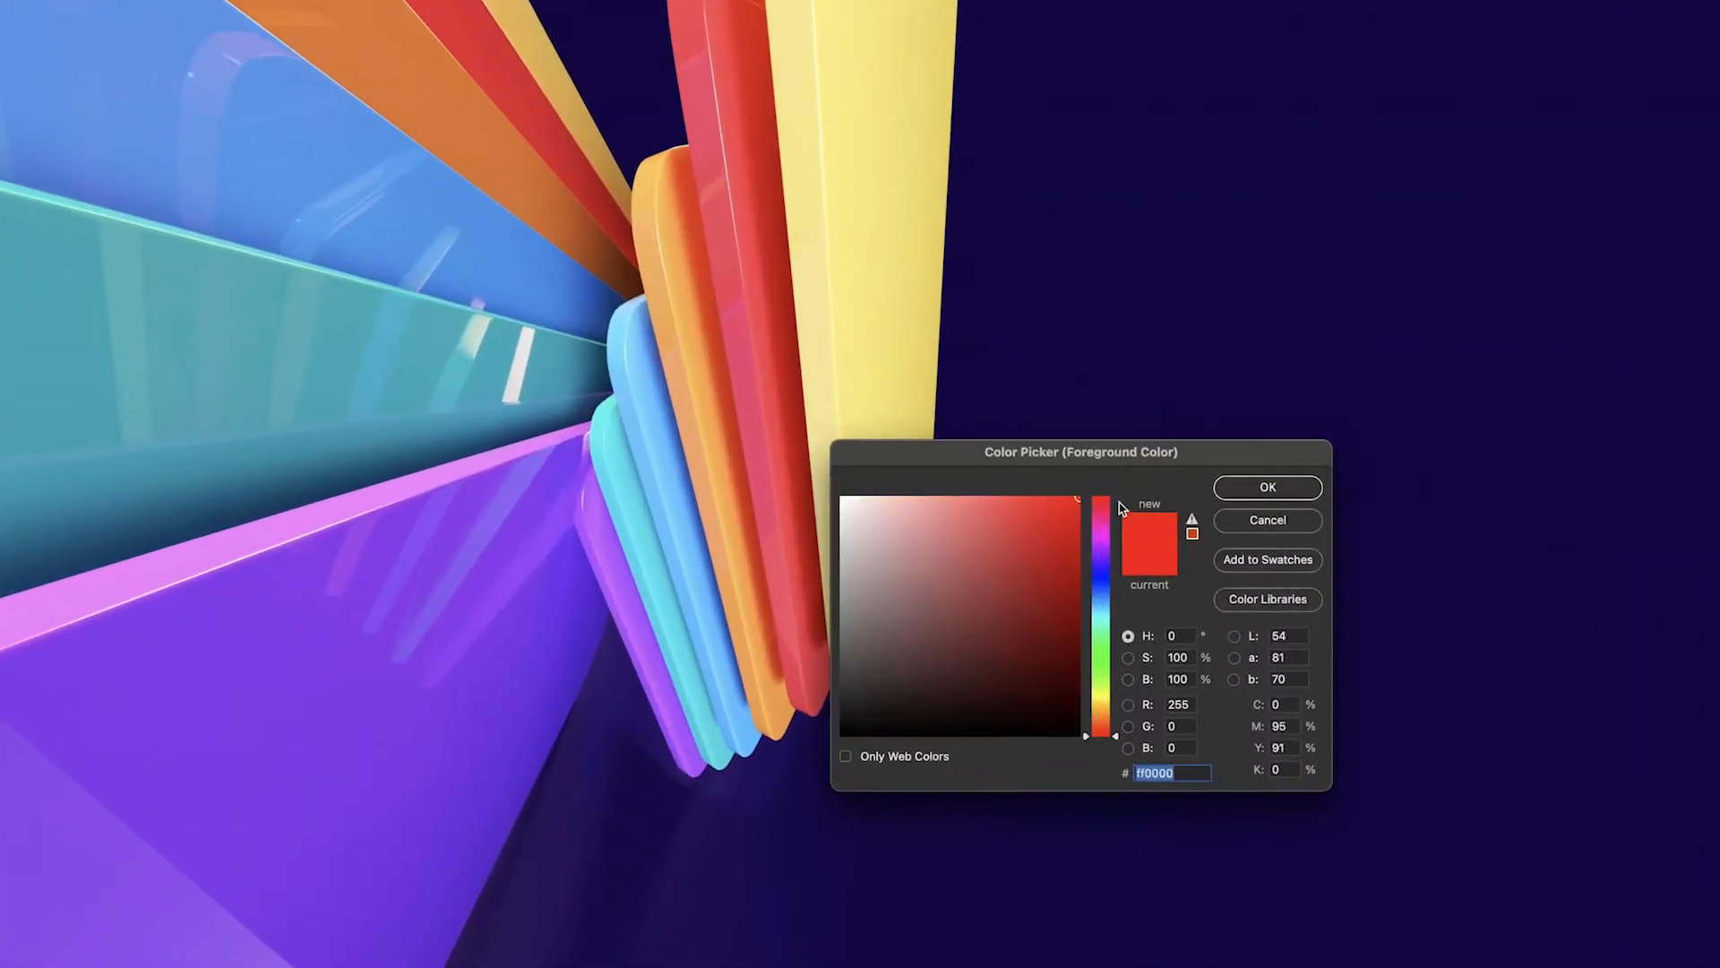
left_click(1269, 489)
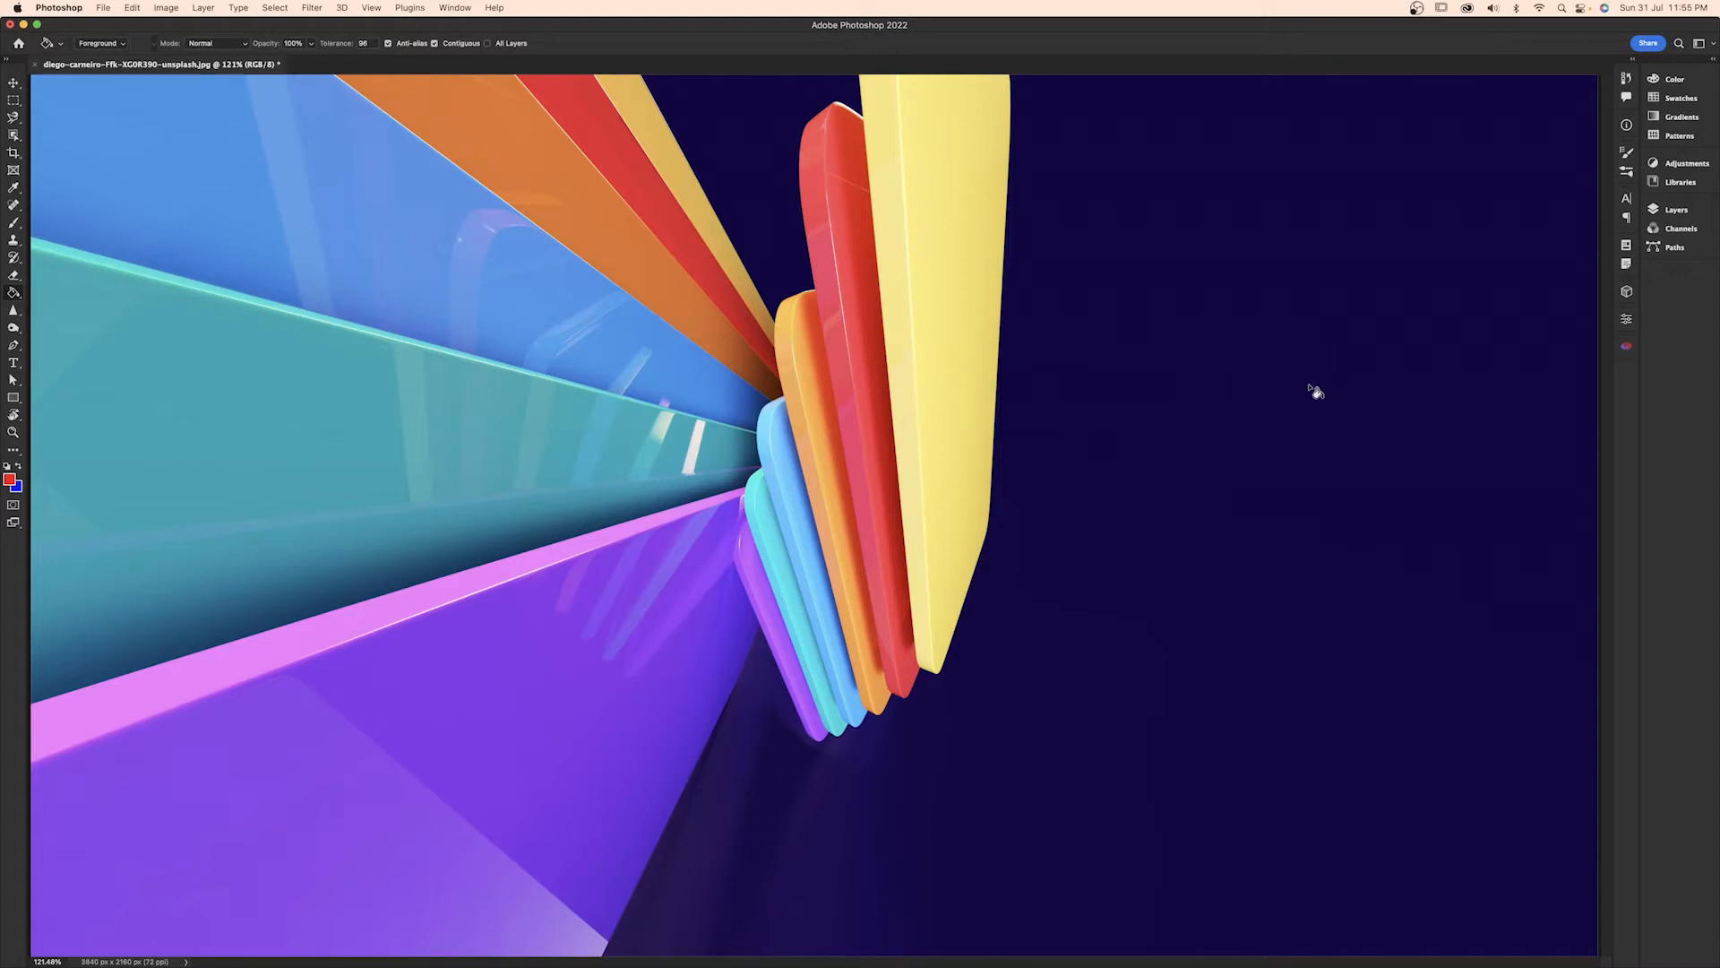
- Fill both dark navy background areas with the red foreground color, and undo both fills
left_click(1312, 391)
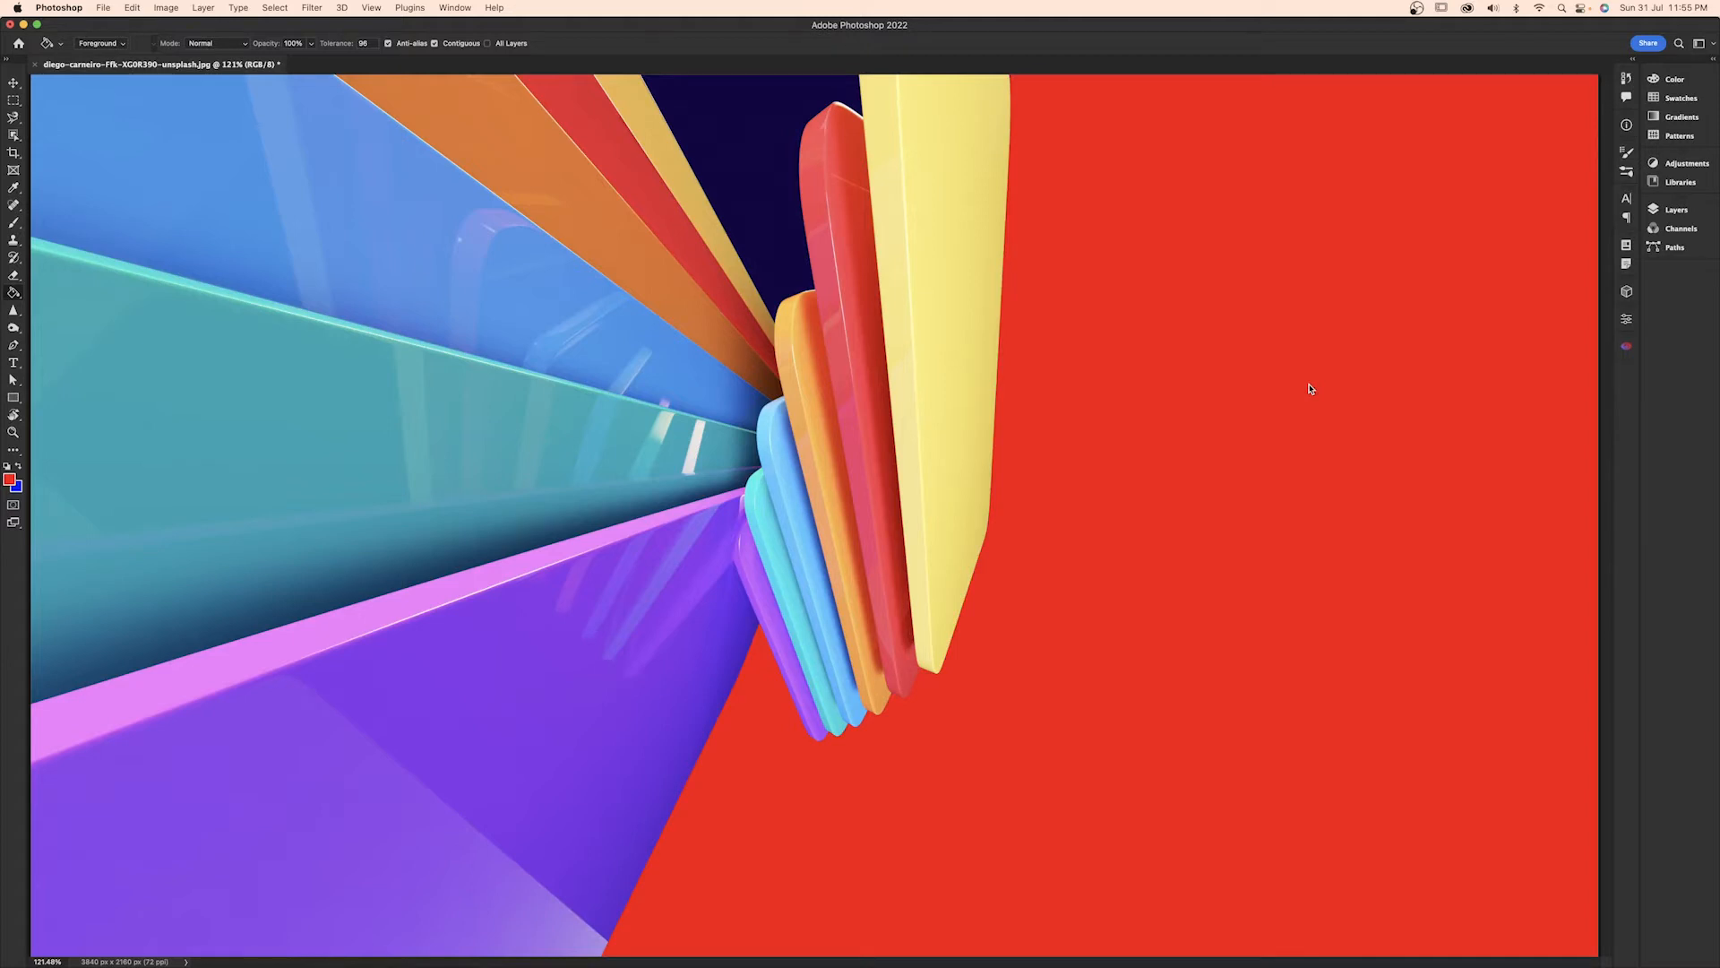
left_click(727, 122)
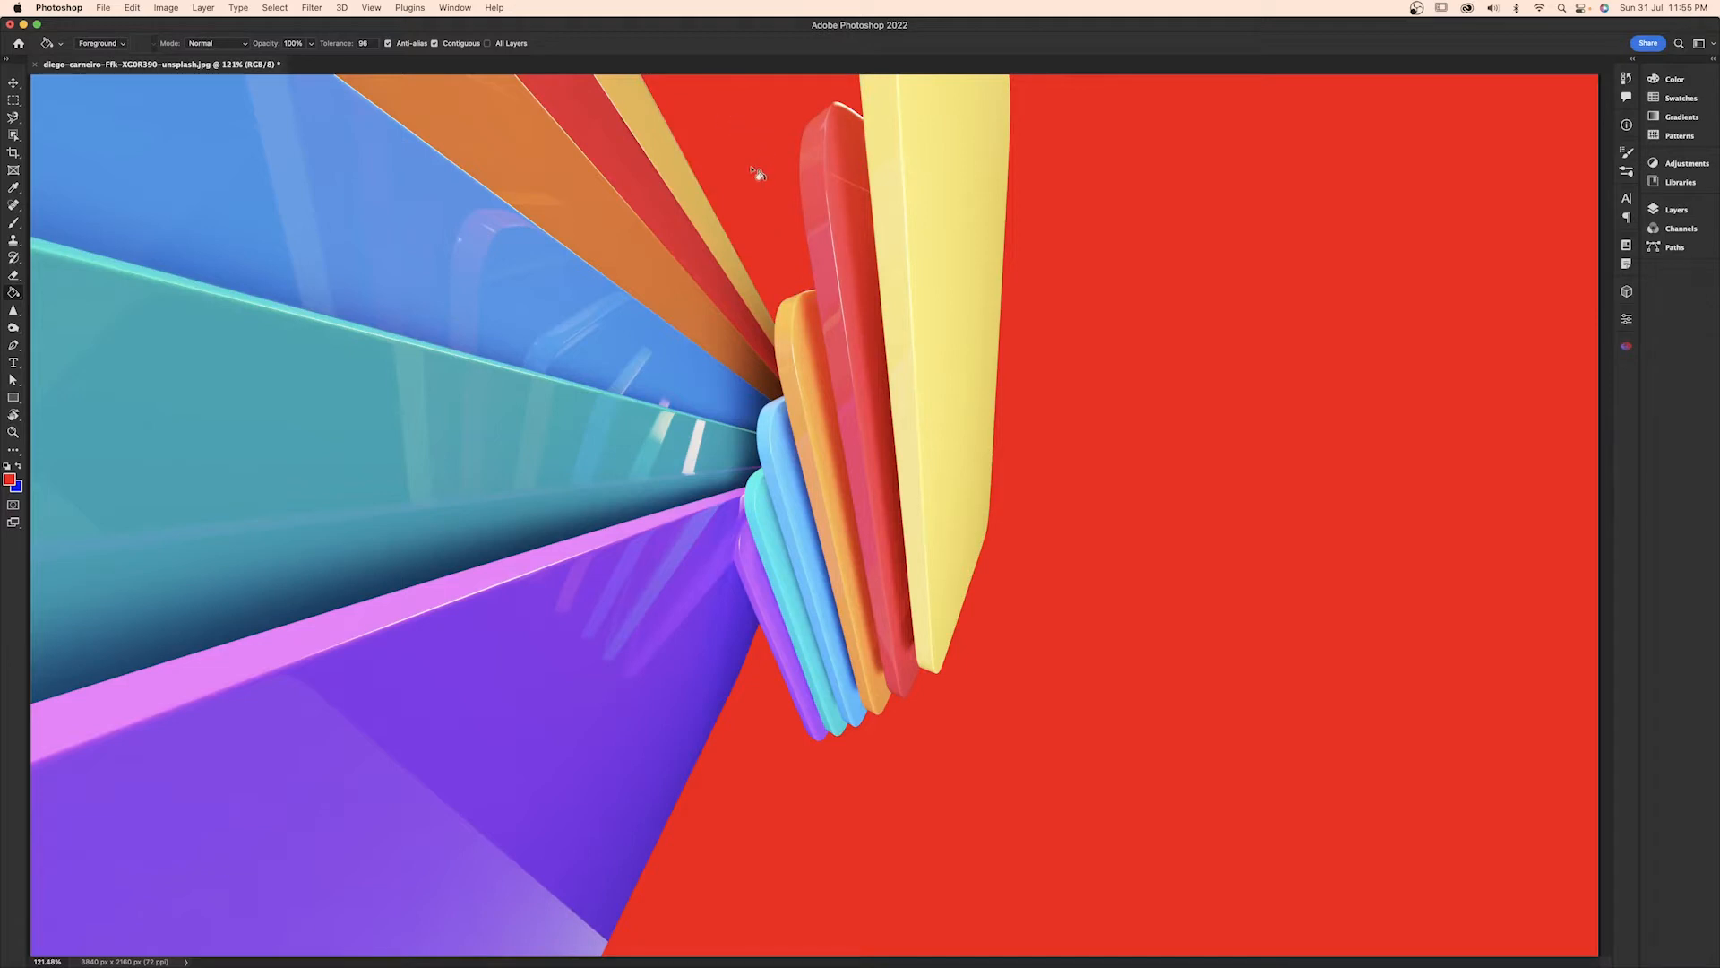
key("super+z")
key("super+z")
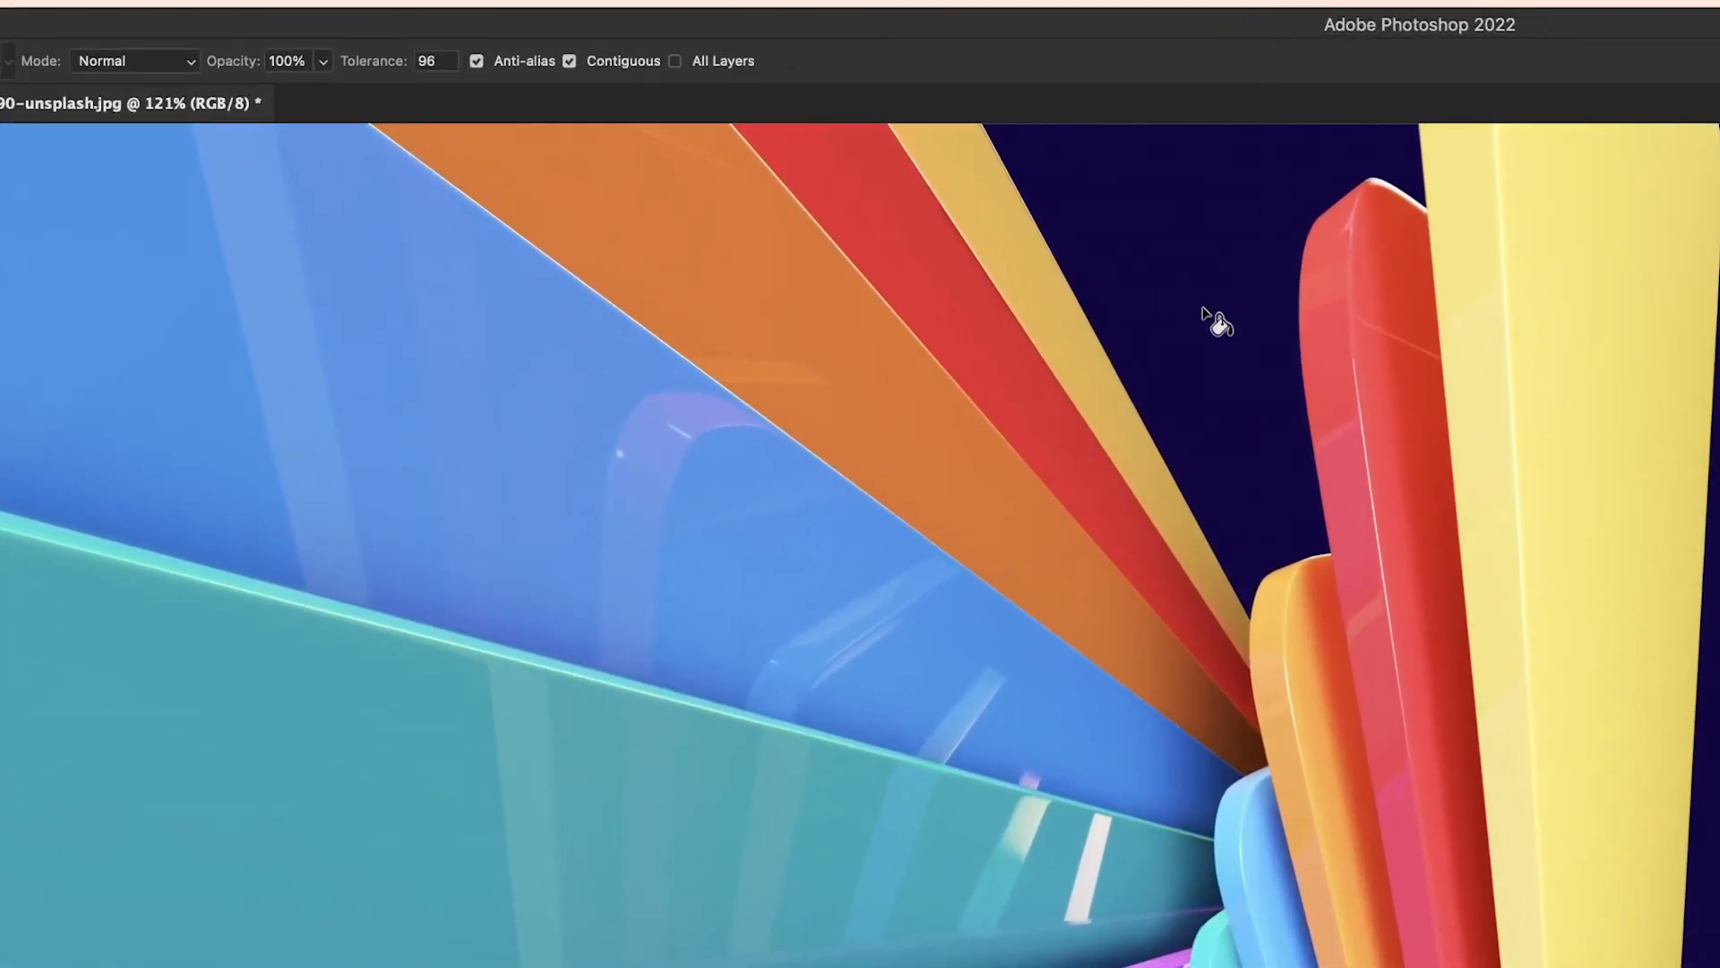
- Set the Paint Bucket tolerance to 0 and try filling the large dark background area with red
left_click(435, 60)
type("0")
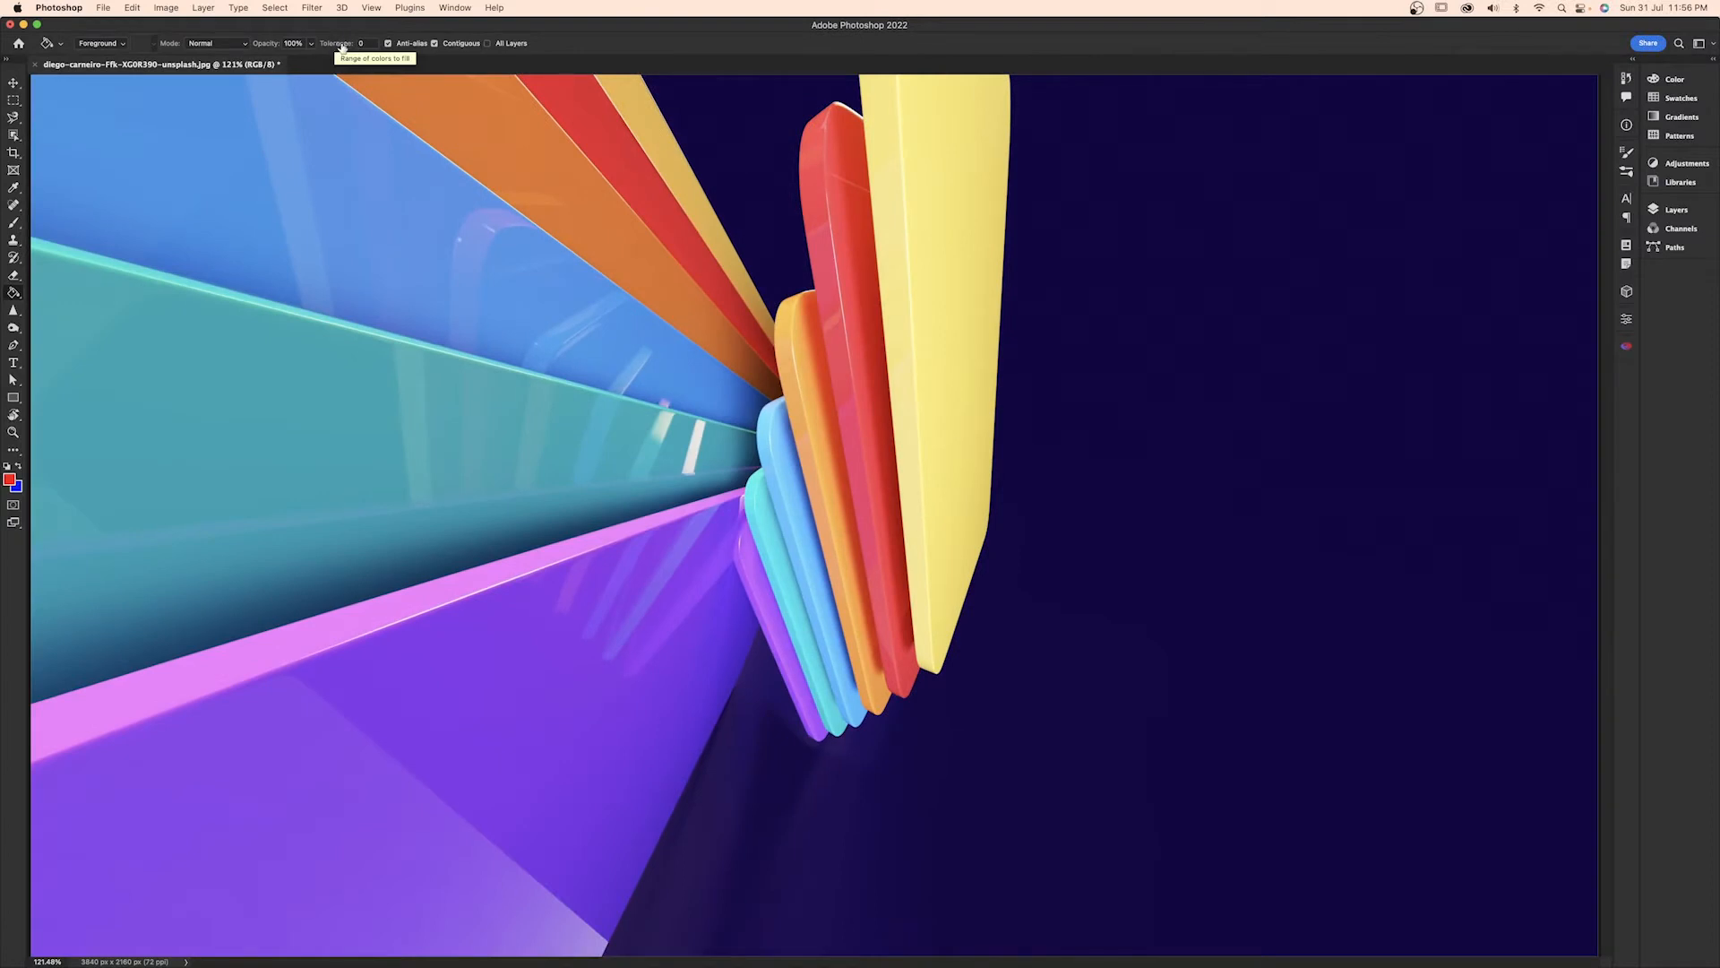
key("Return")
left_click(1219, 206)
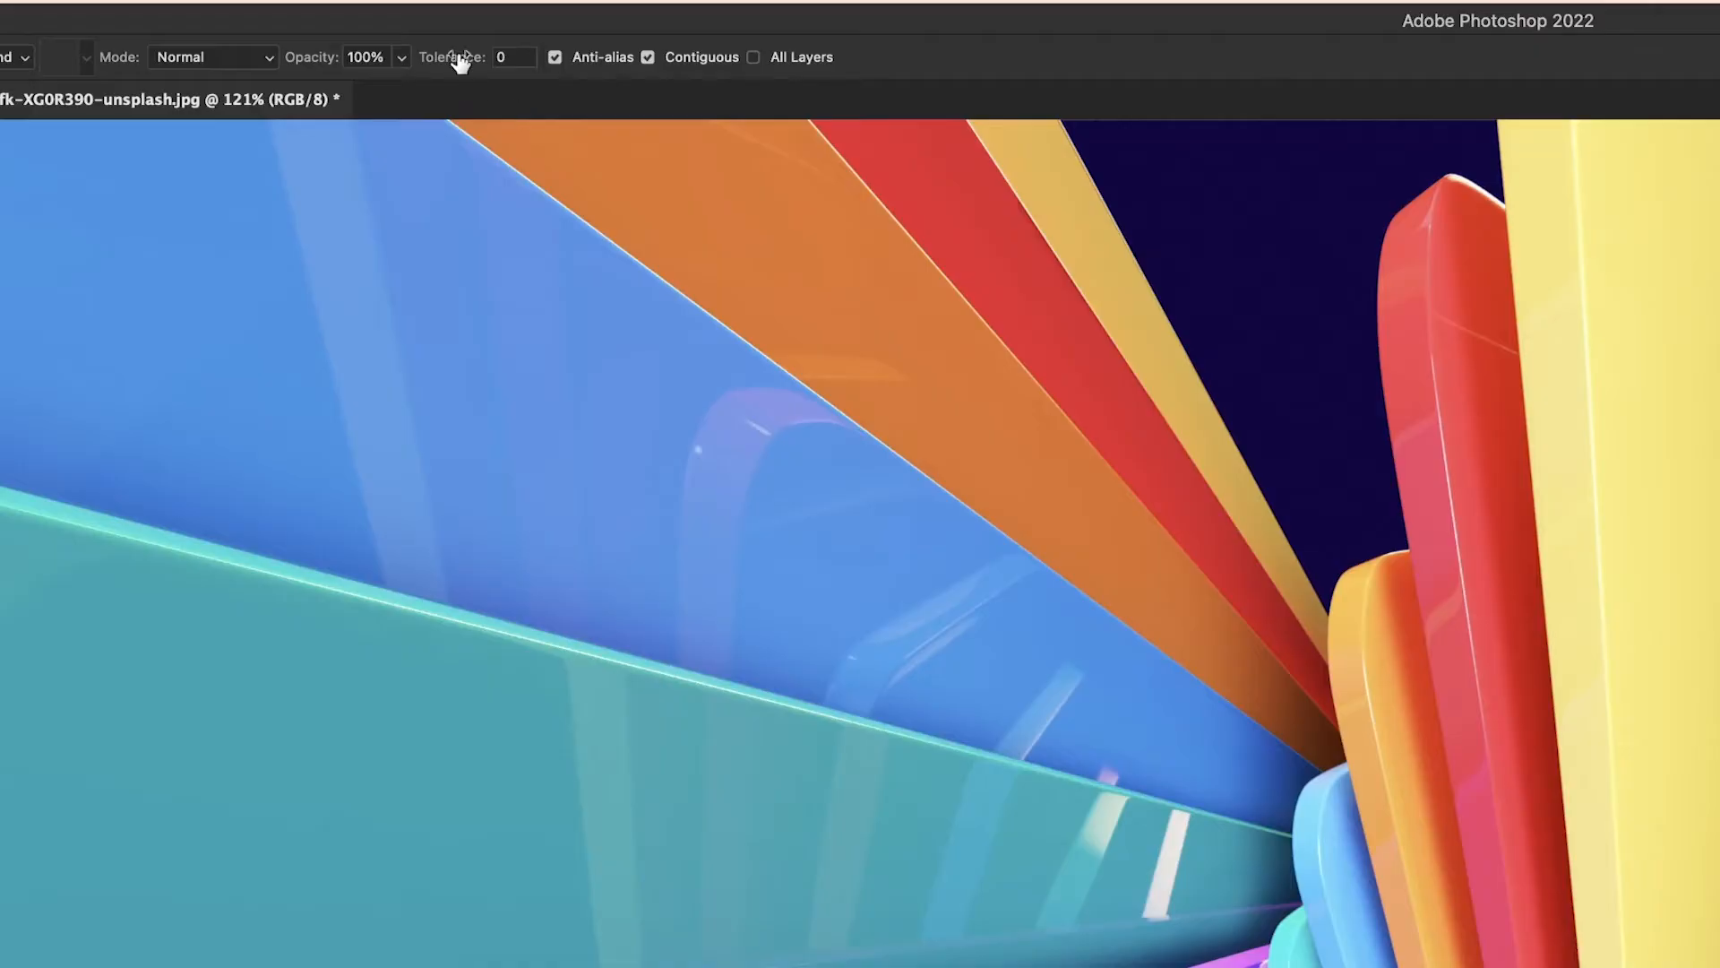
- Raise the tolerance to 255, fill from the large dark background area with red, and undo the fill
left_click_drag(460, 61, 622, 60)
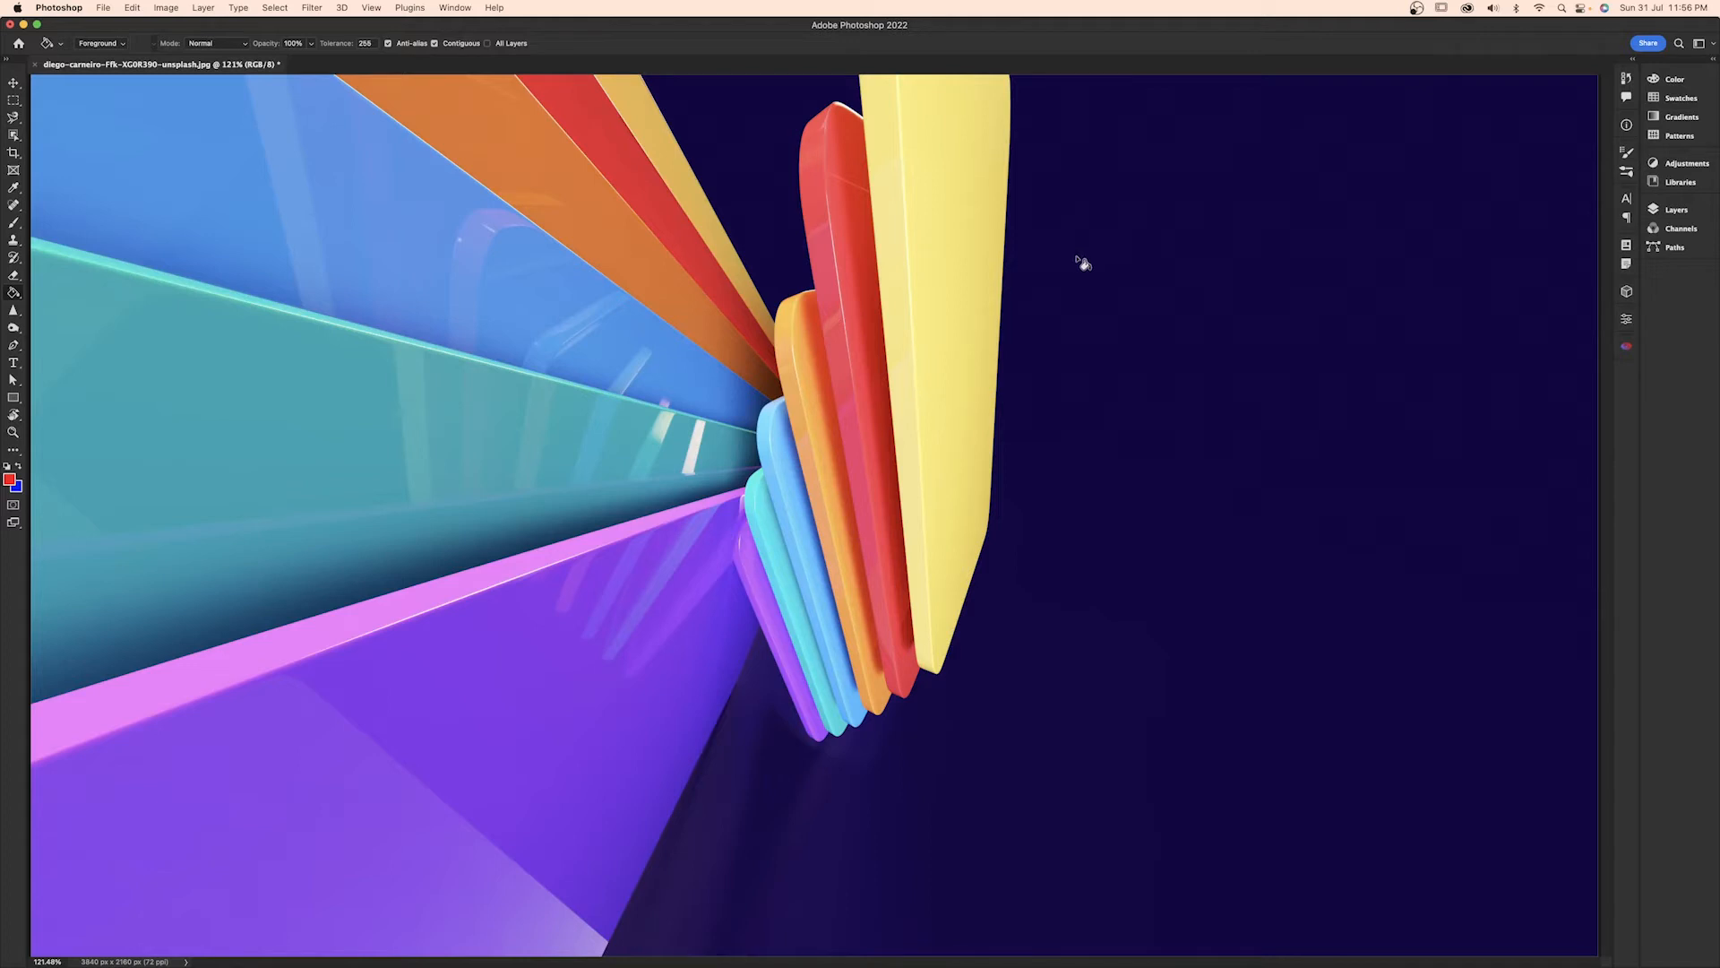
left_click(1080, 262)
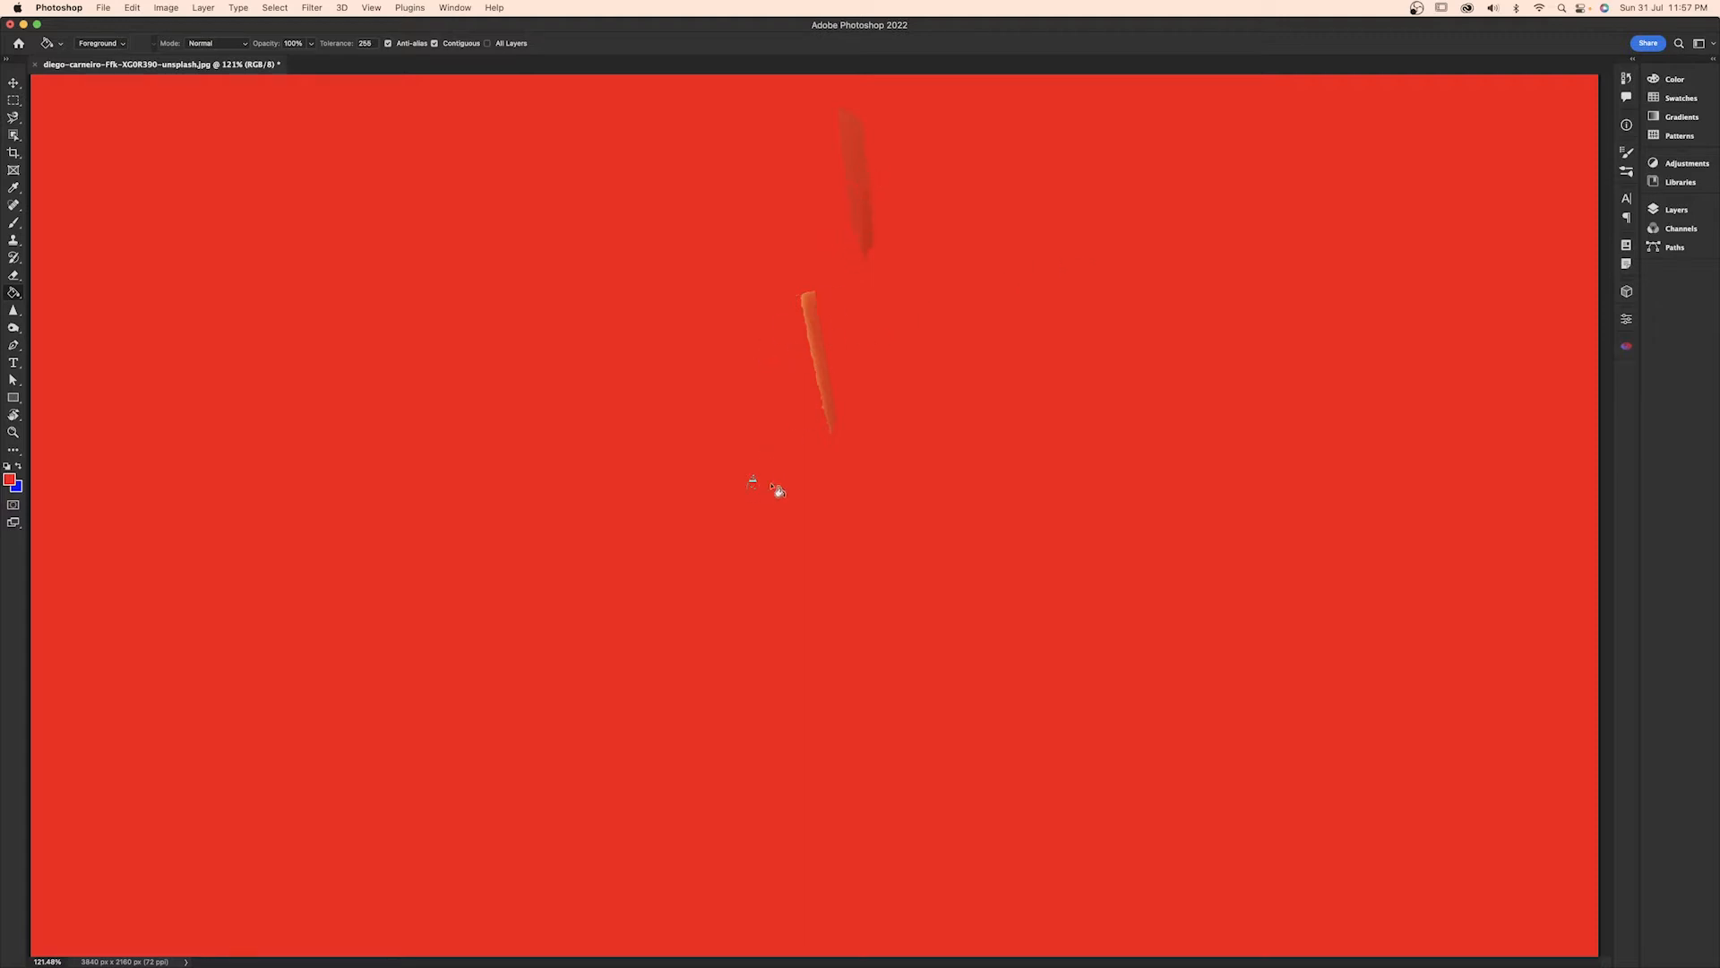
key("super+z")
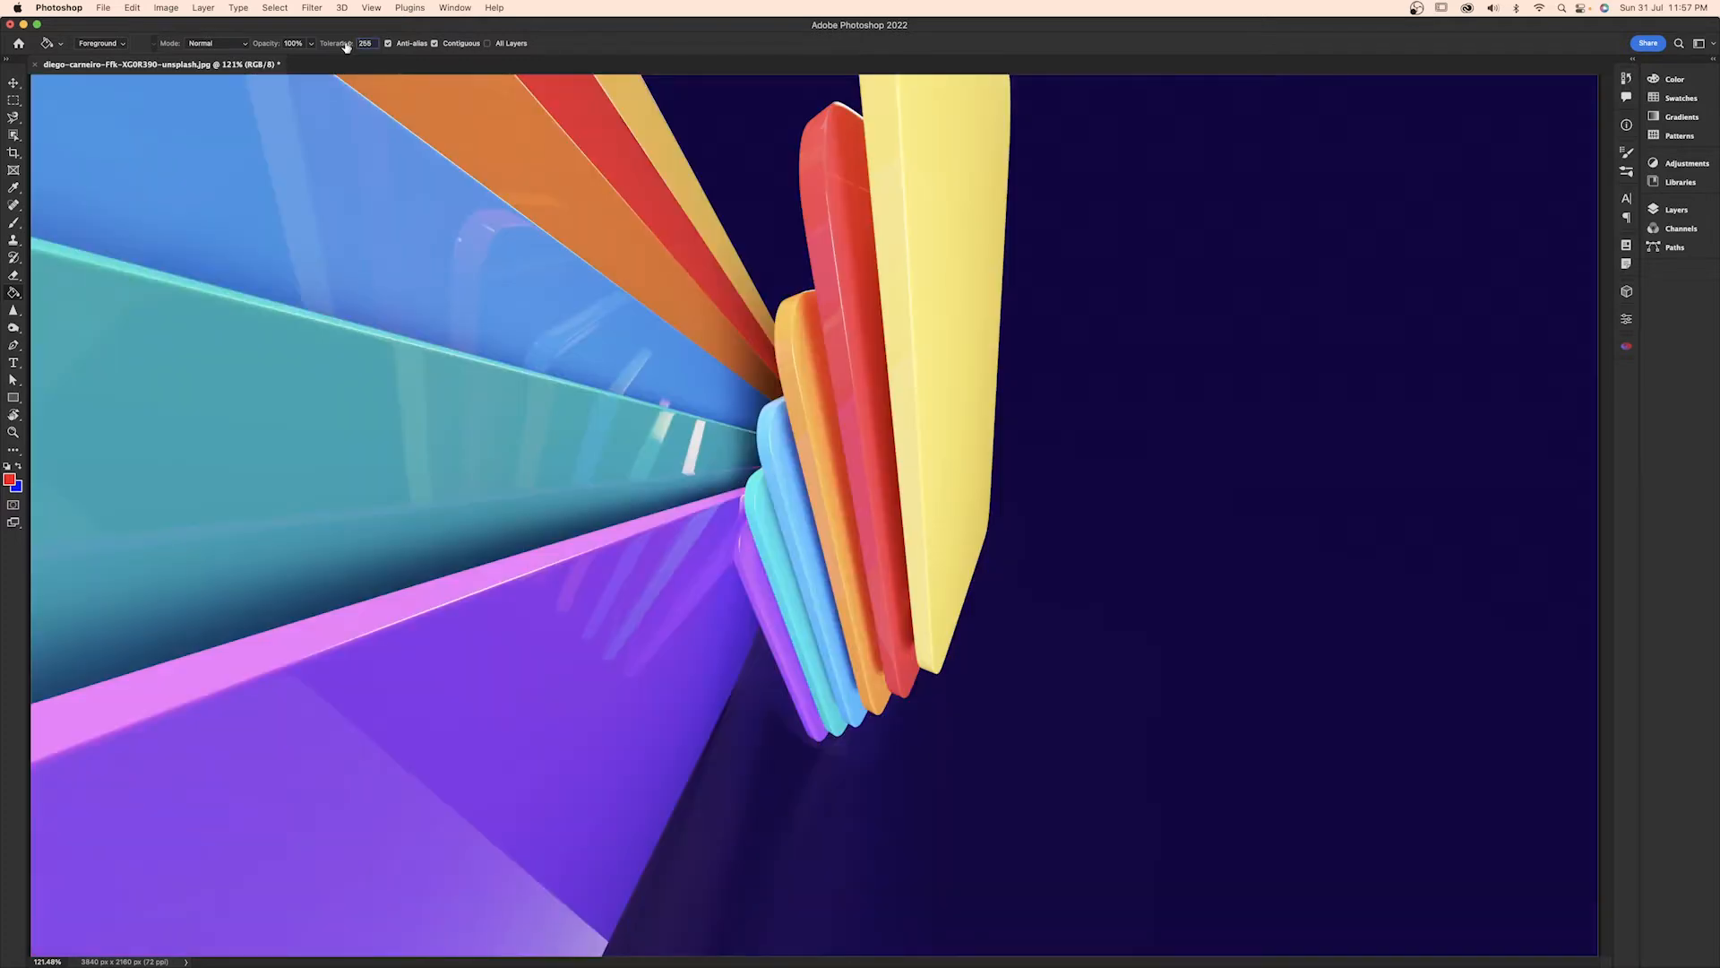
- Set the tolerance to 33, fill the large dark background area with red, and undo the fill
type("33")
left_click(1174, 285)
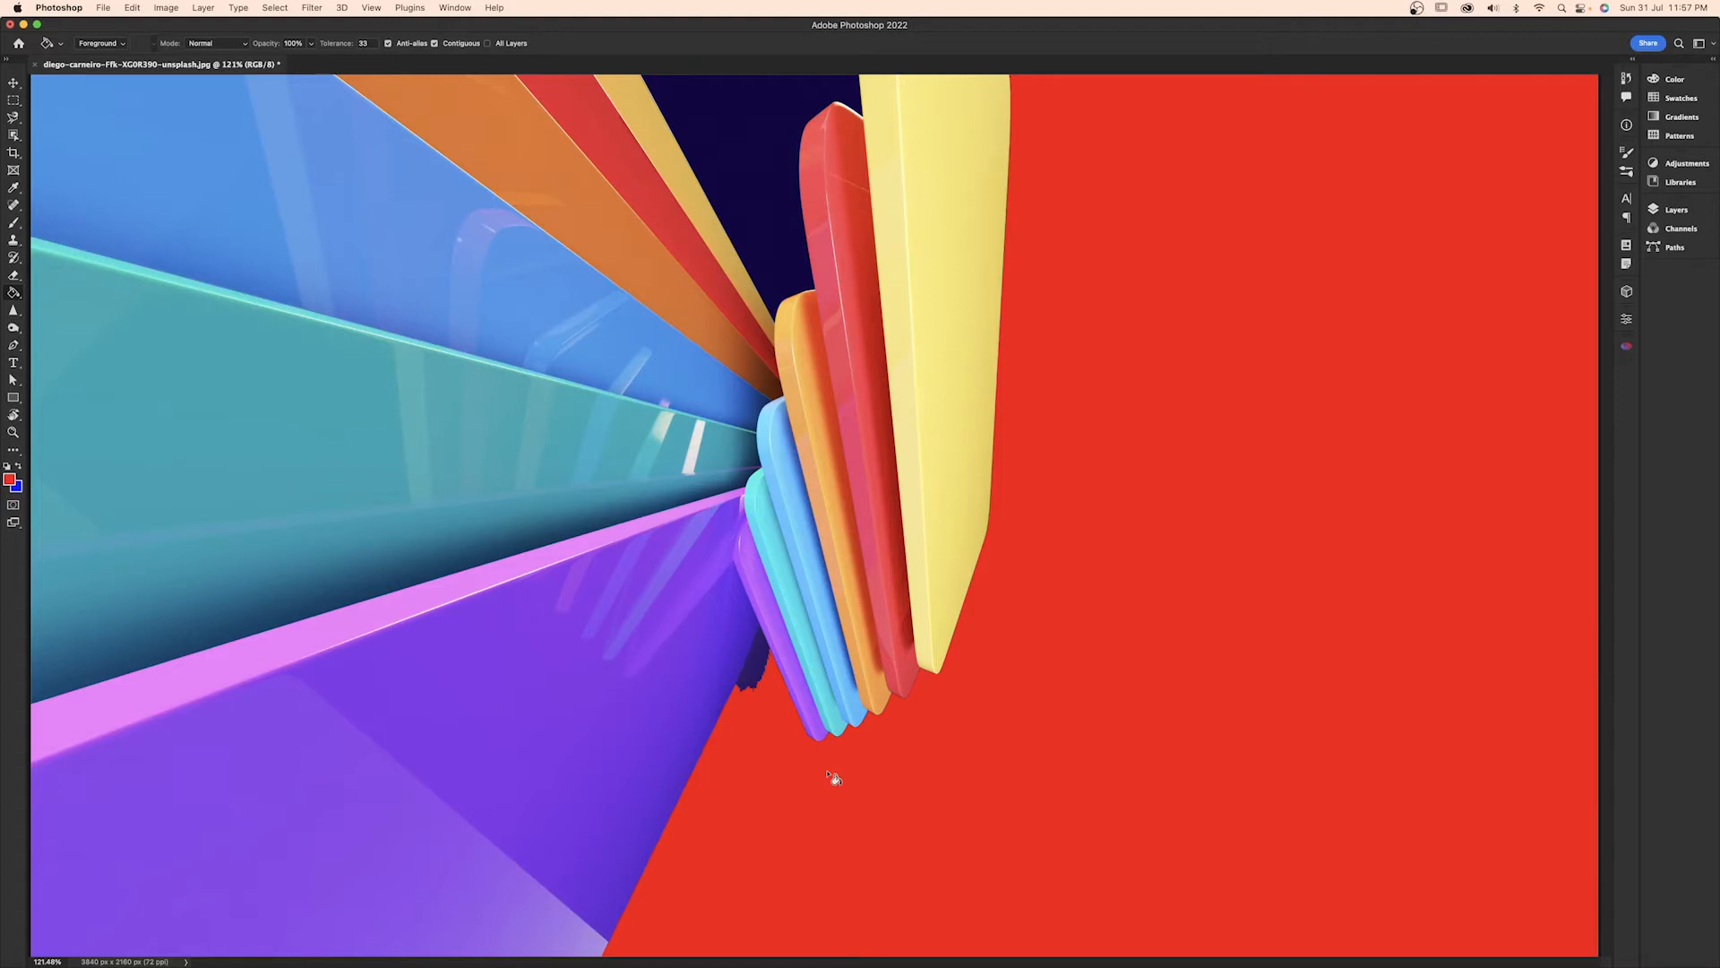
key("super+z")
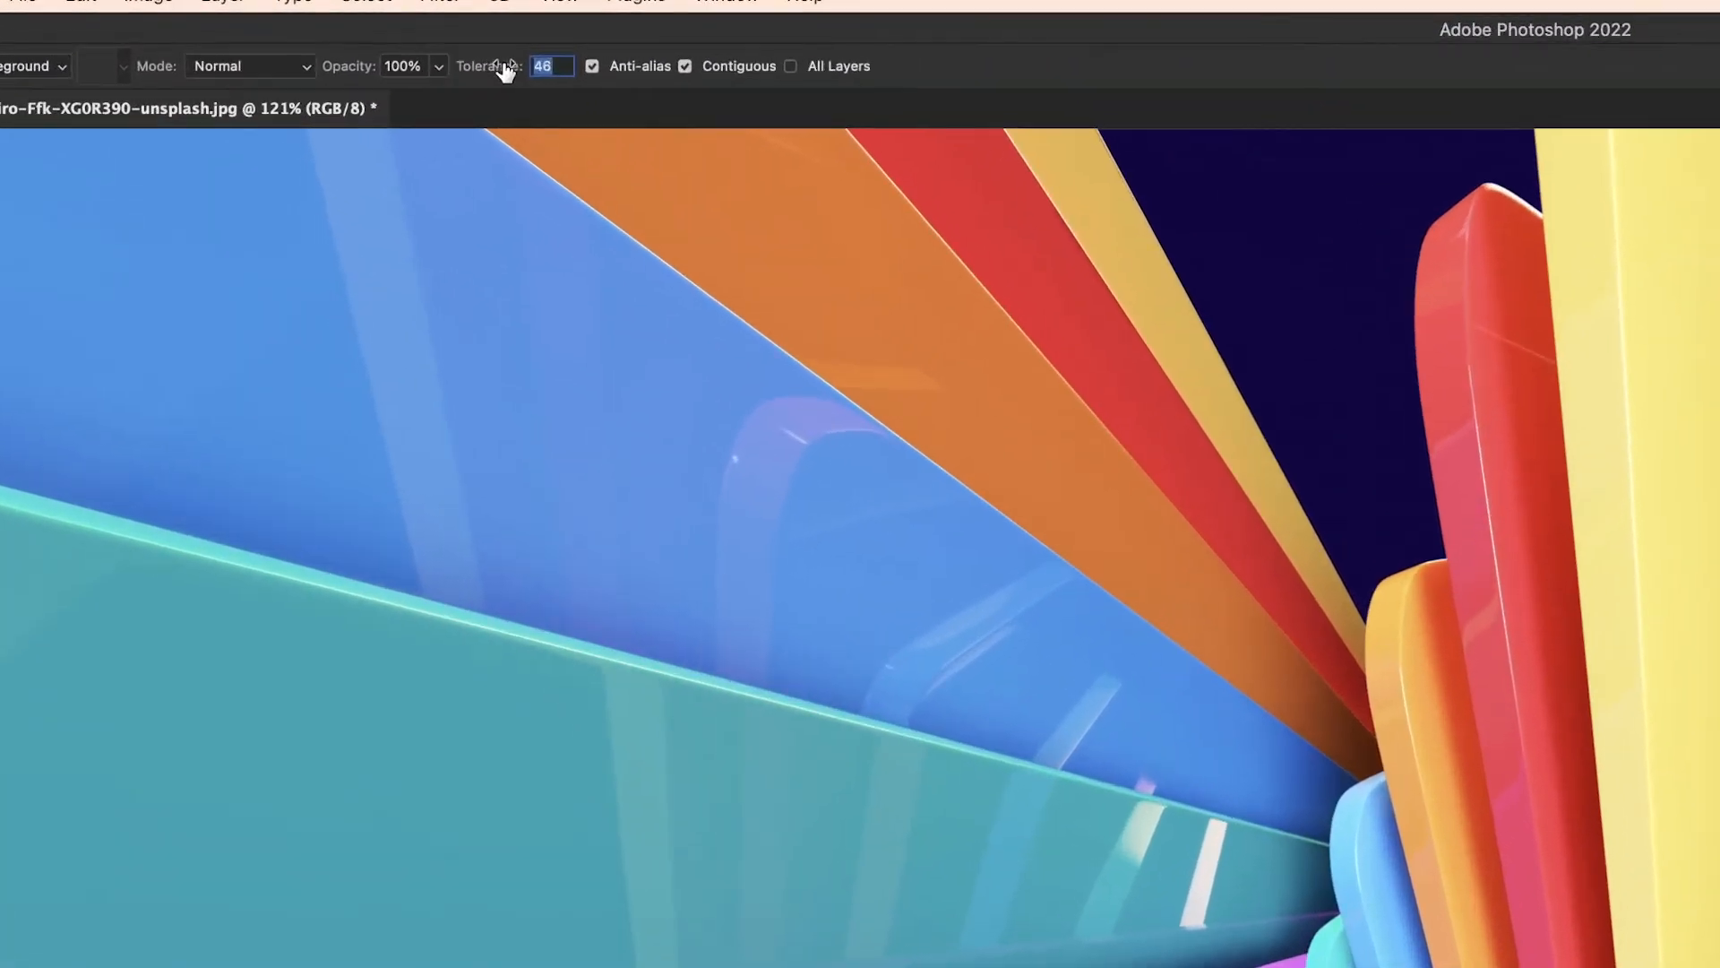
- Set the tolerance to 95 and test it by filling both dark background areas with red, undoing the fills
left_click_drag(346, 44, 355, 44)
left_click_drag(522, 69, 568, 80)
key("Return")
left_click(1162, 206)
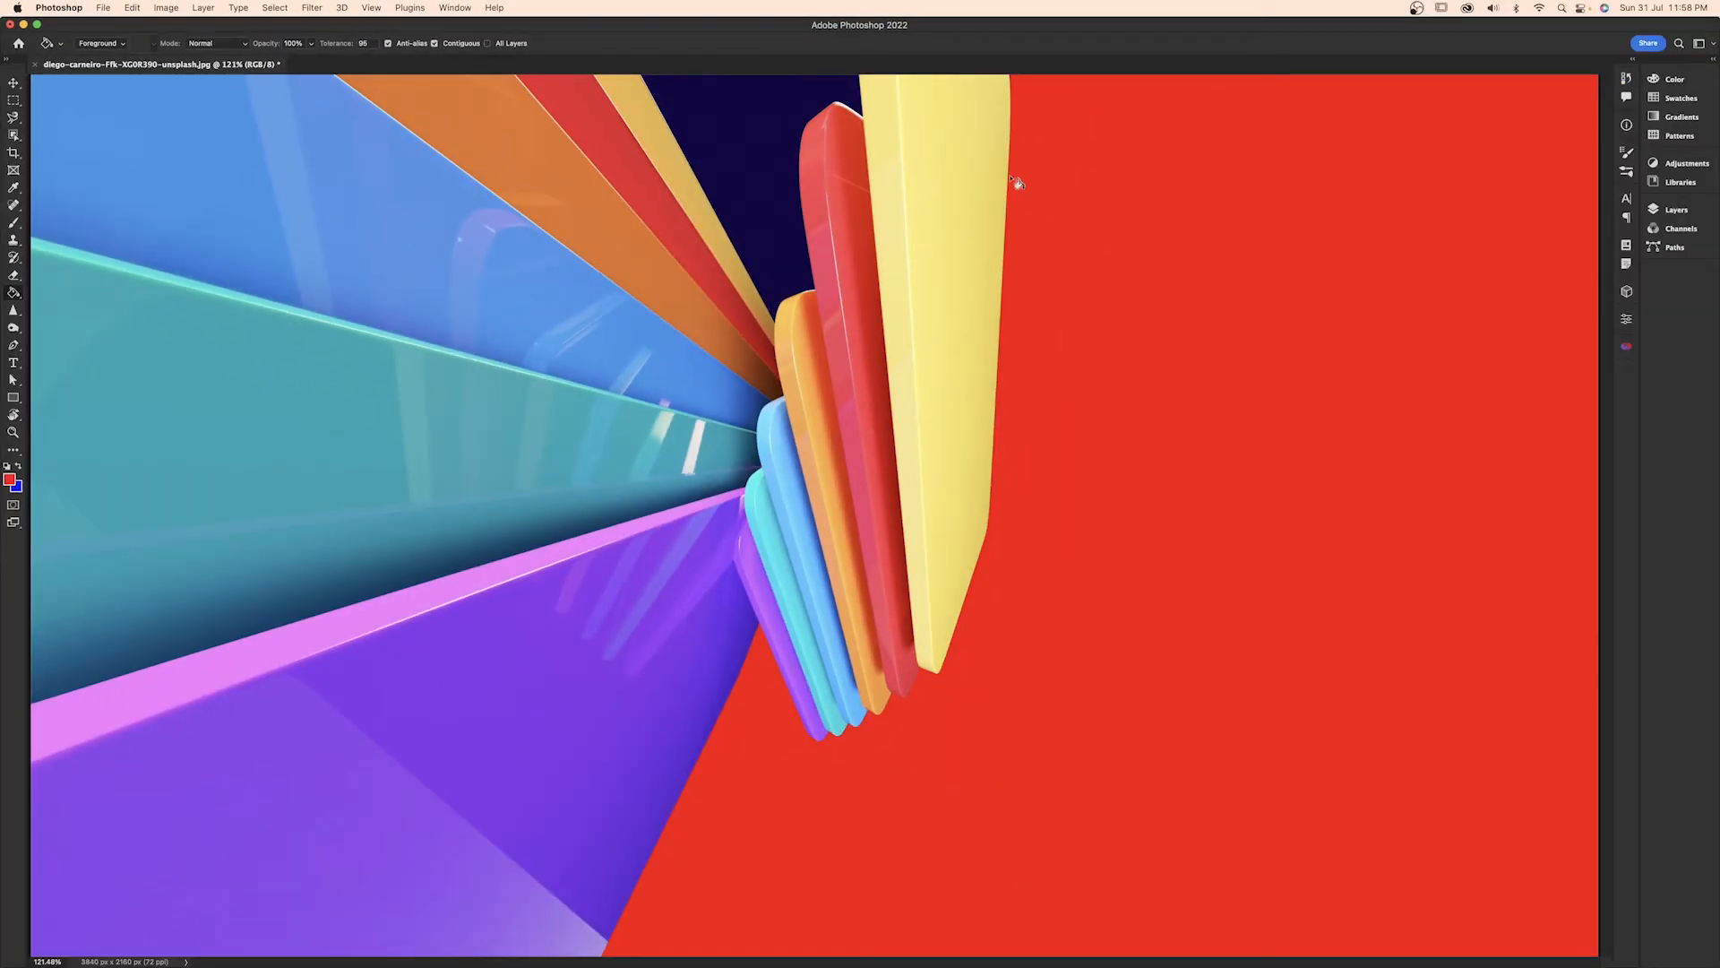
left_click(767, 152)
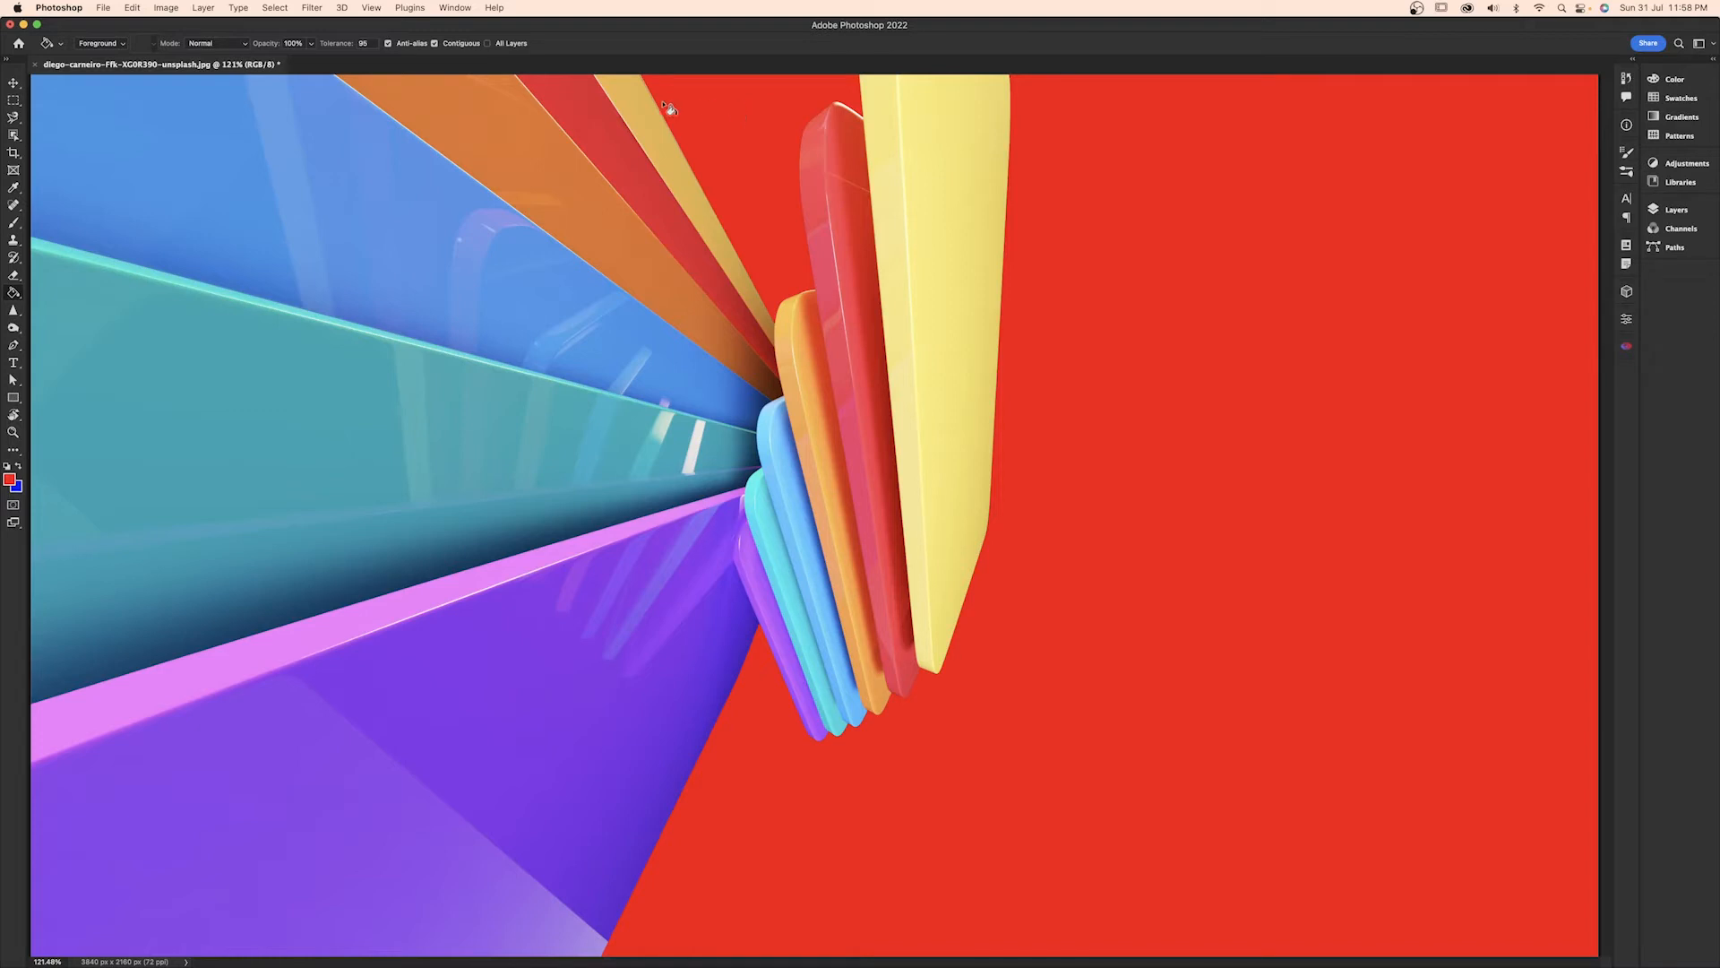
key("super+z")
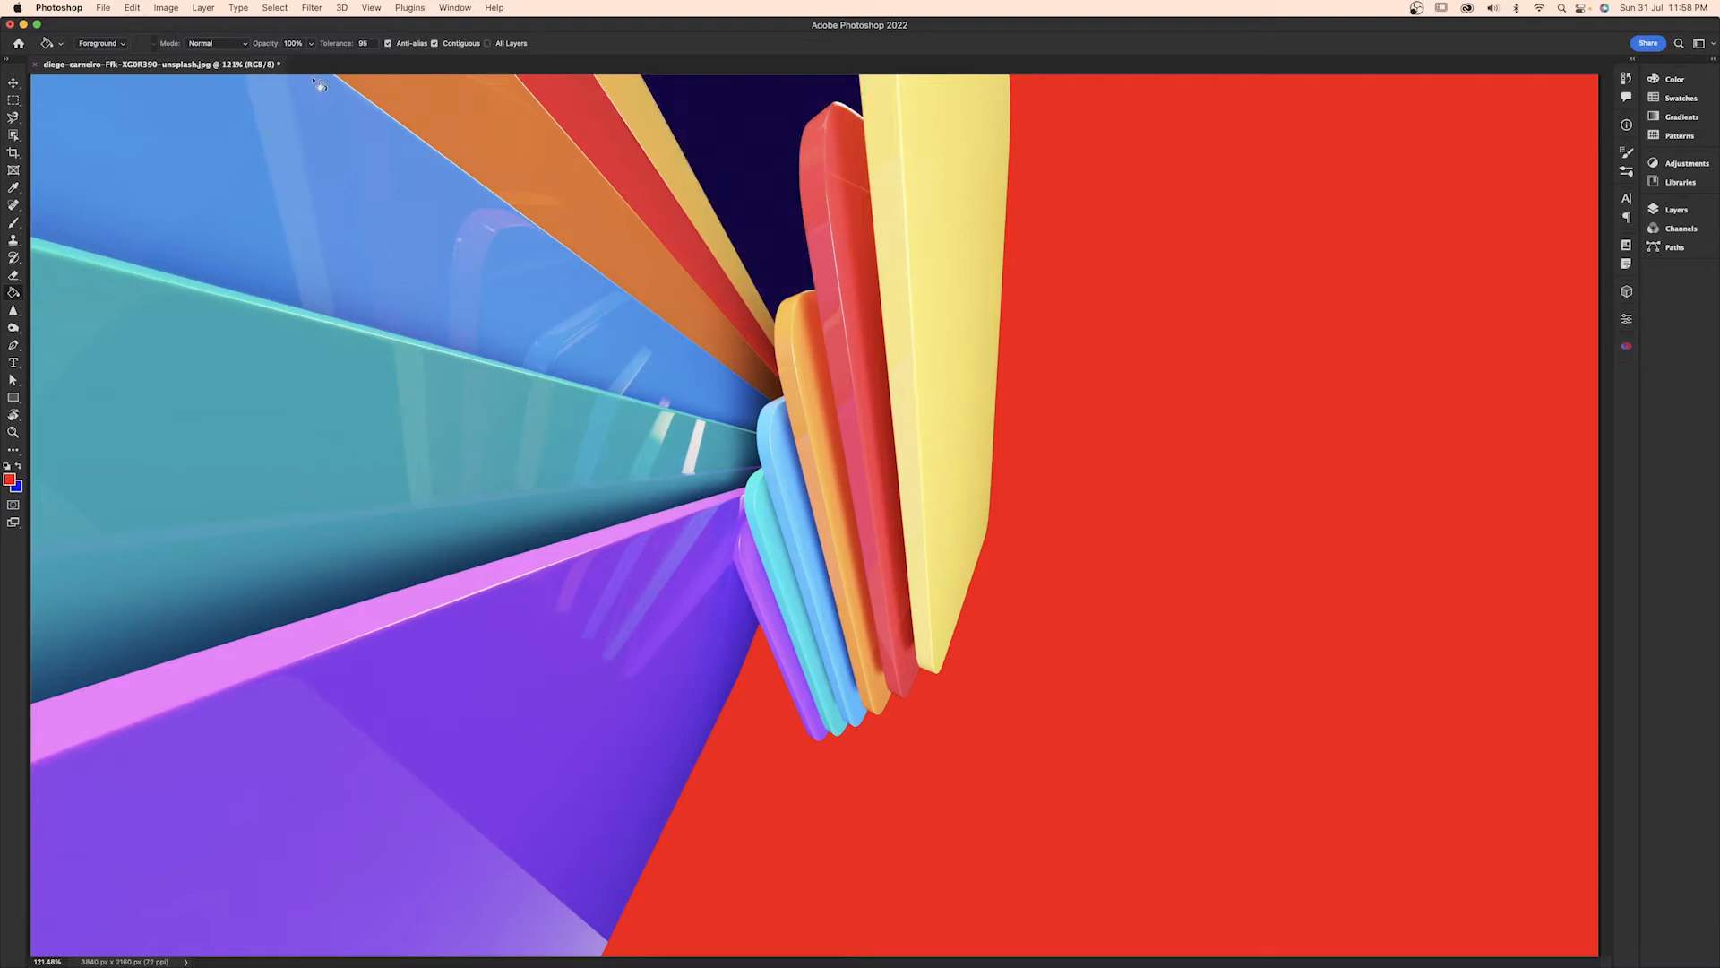
key("super+z")
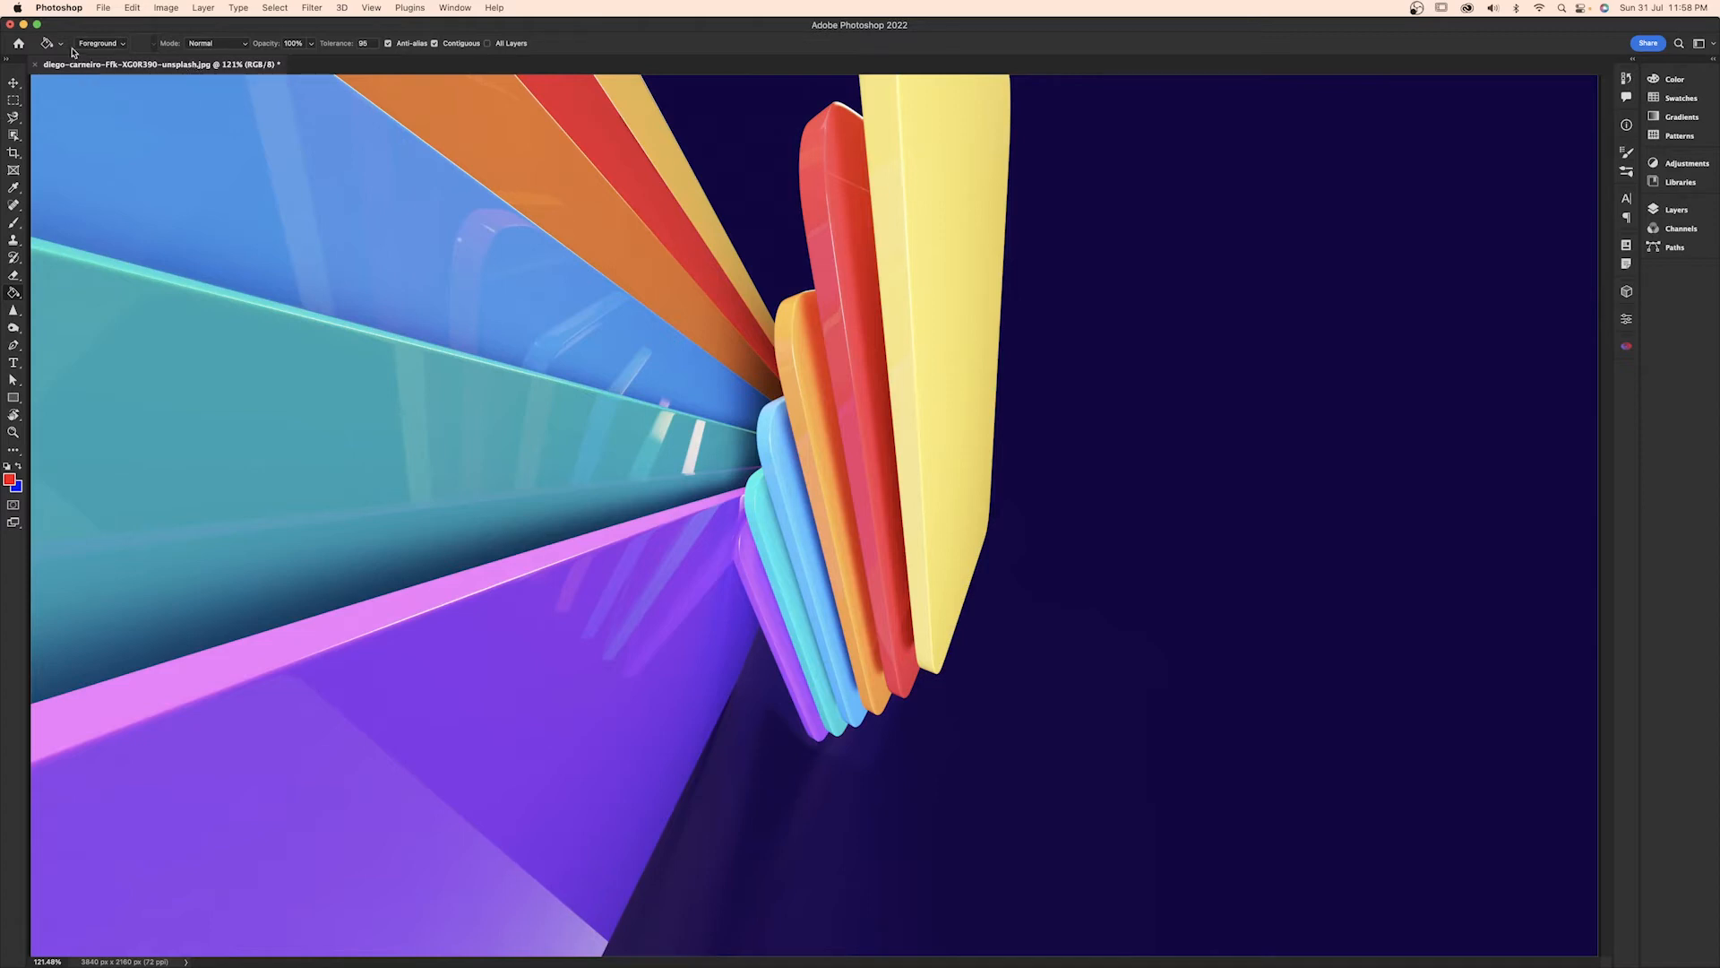
- Change the Paint Bucket's fill source from Foreground to Pattern
left_click(97, 45)
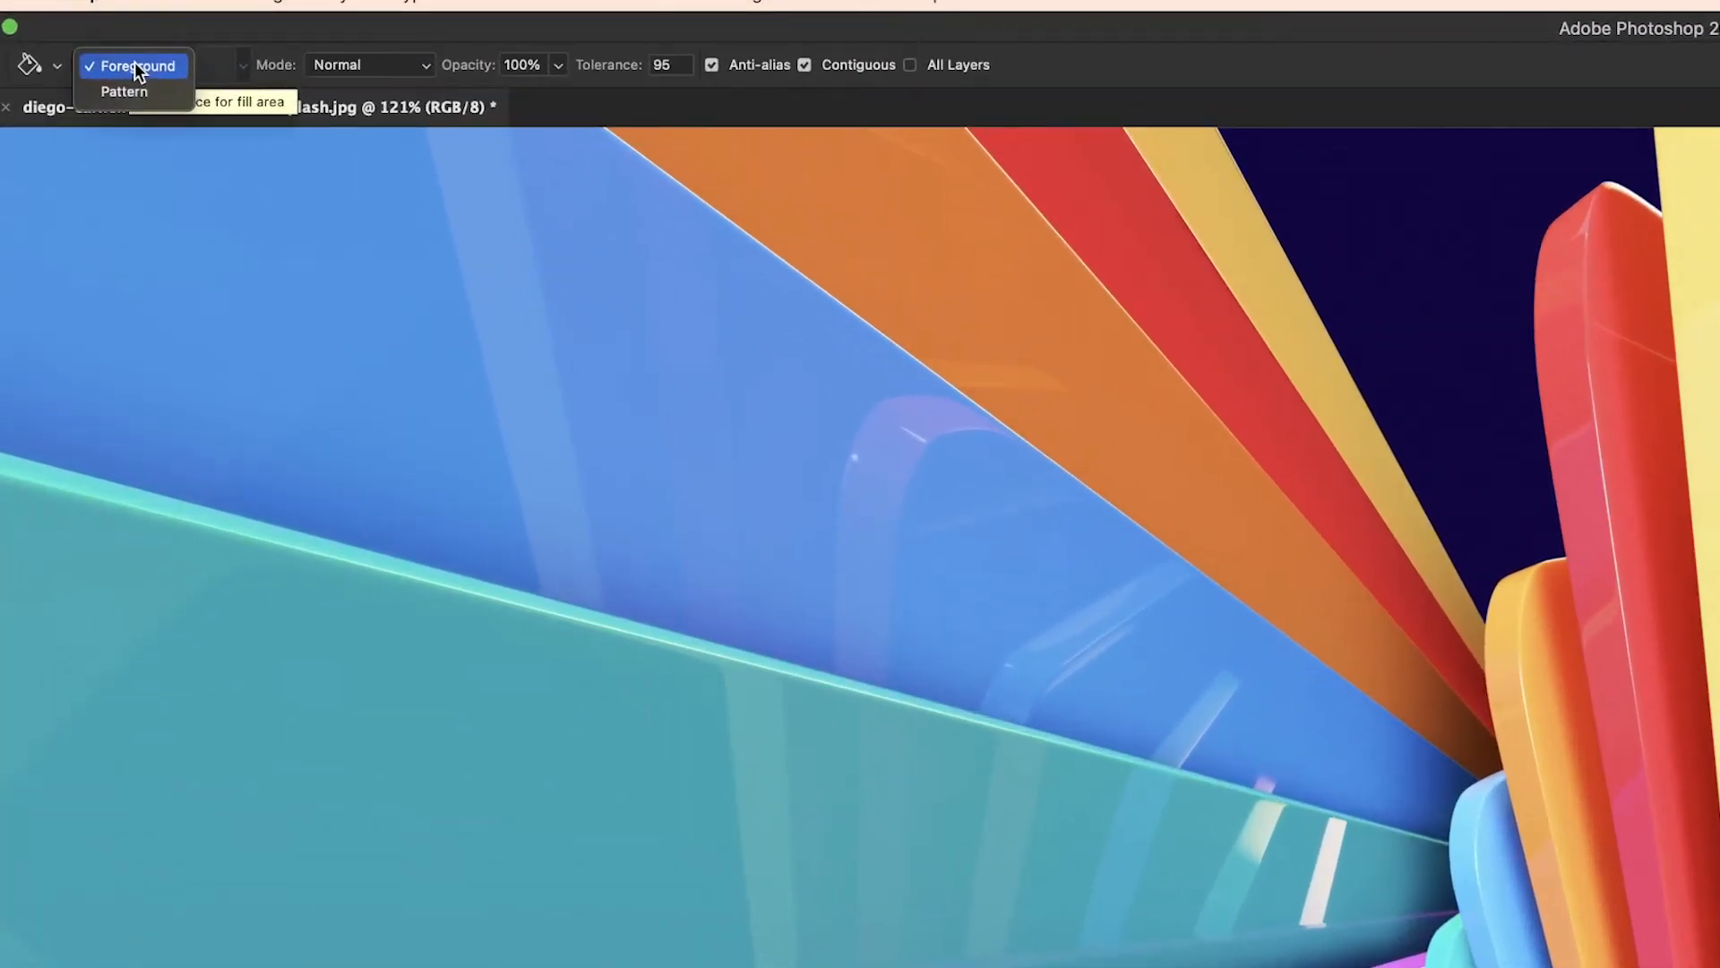
left_click(134, 67)
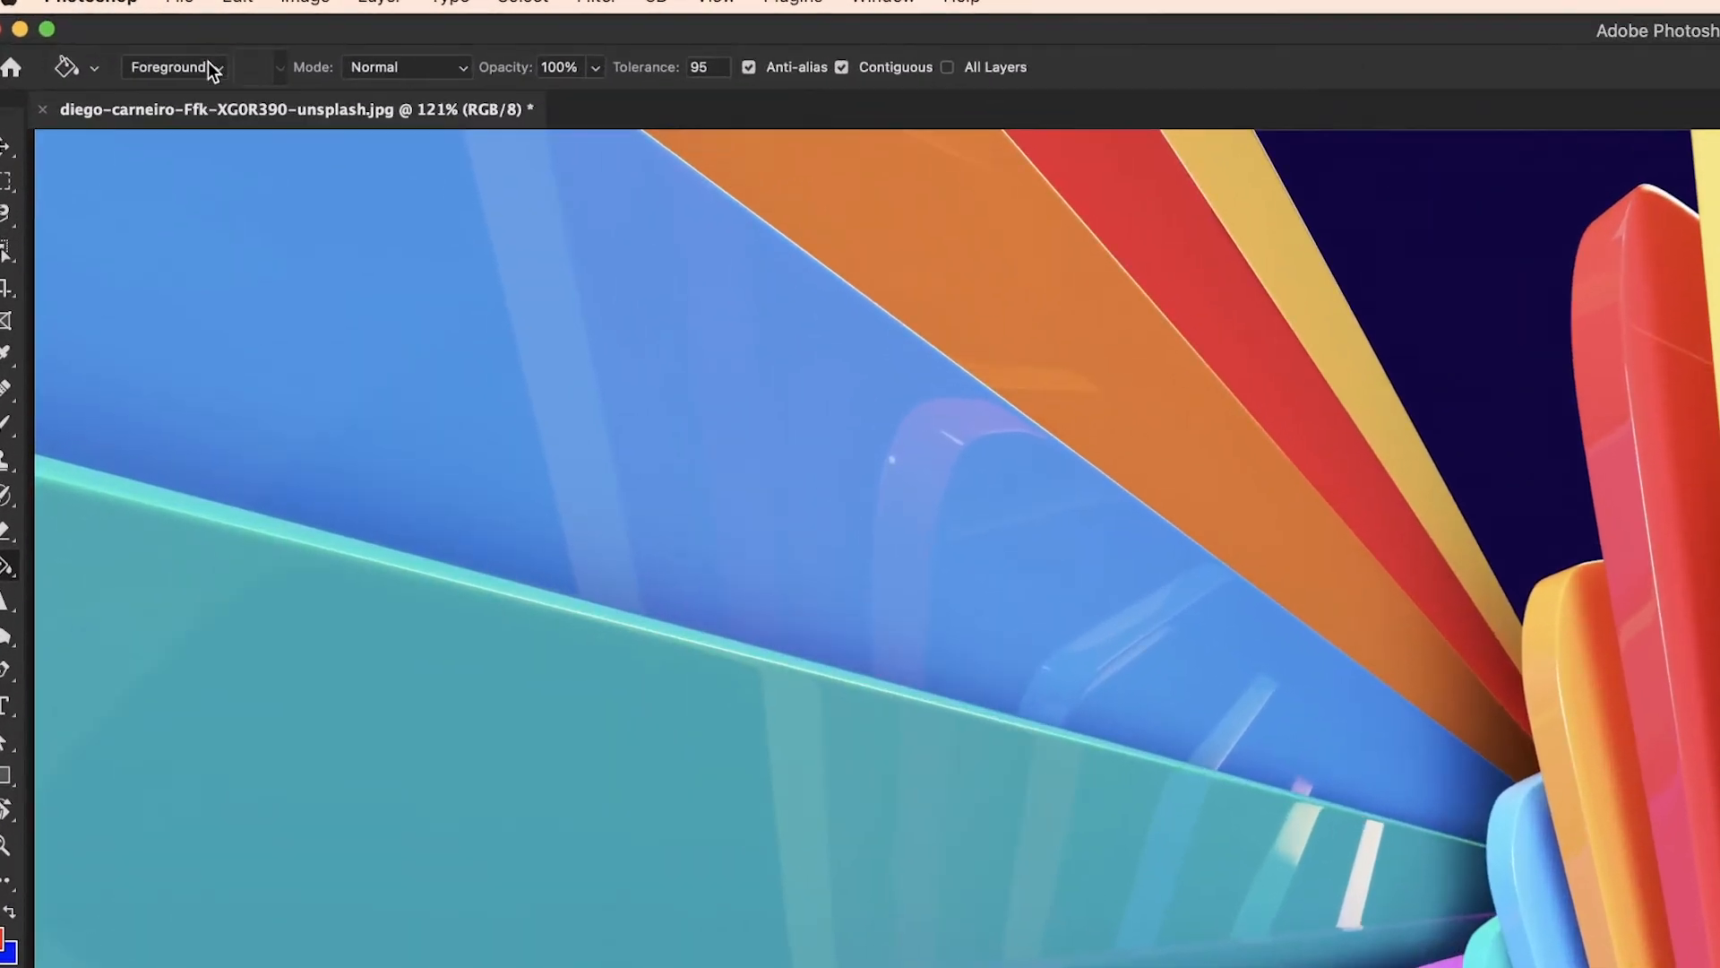
left_click(213, 70)
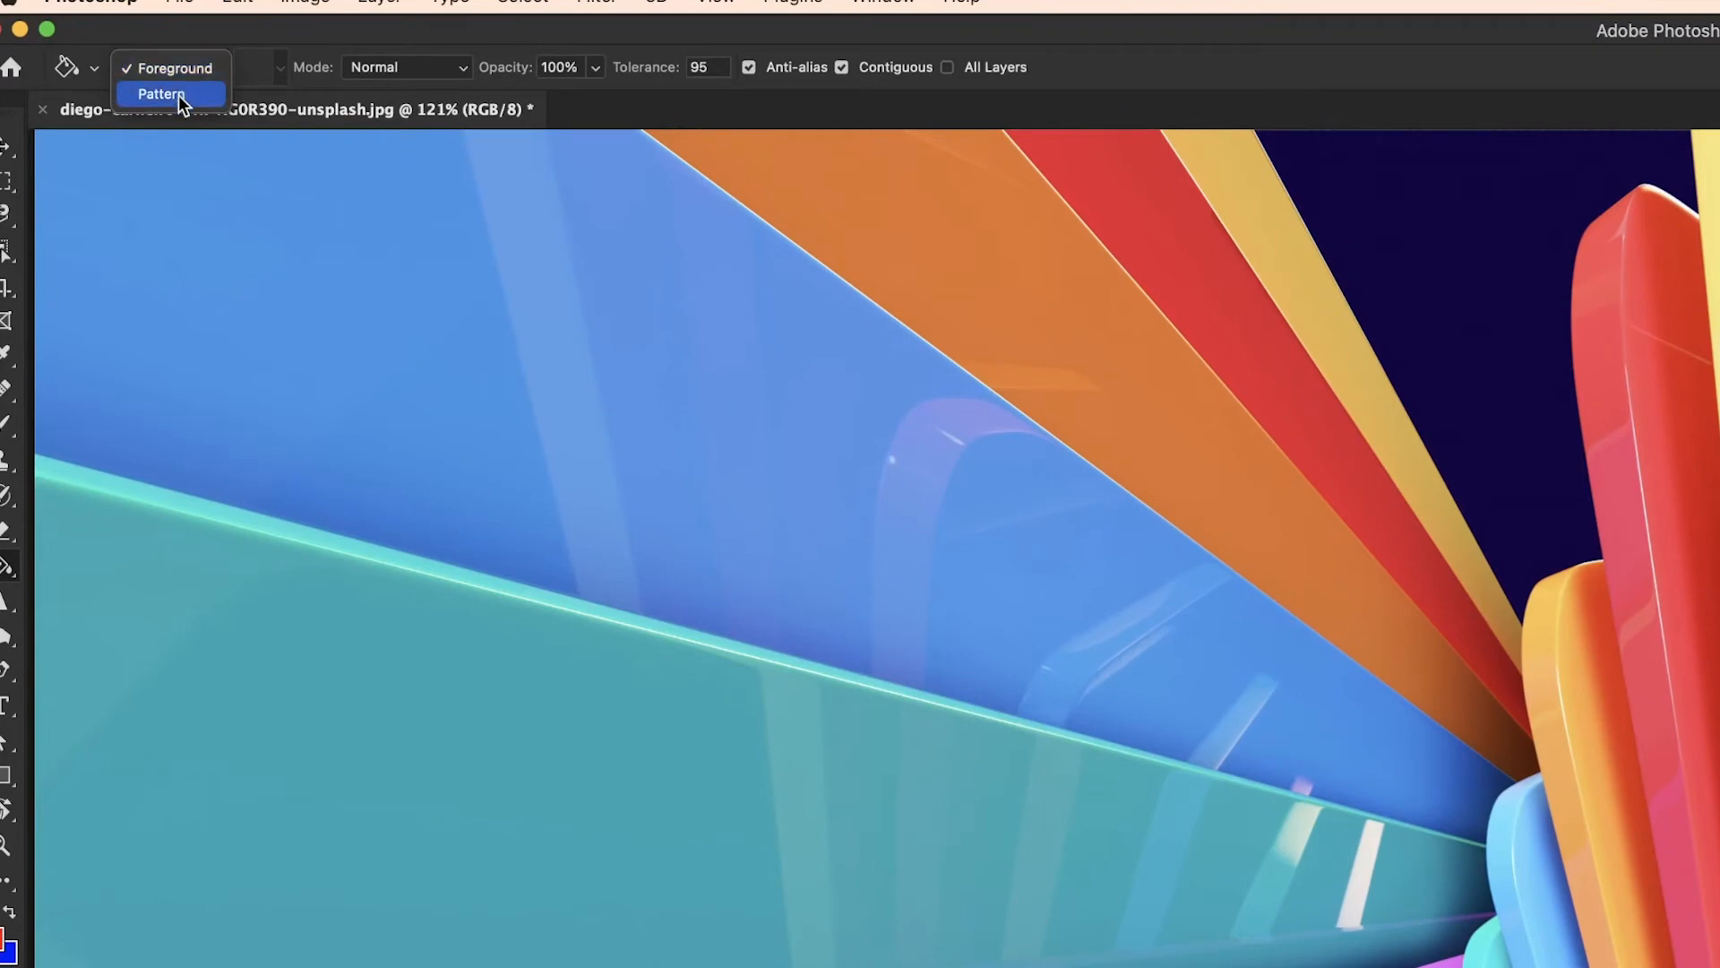
left_click(179, 95)
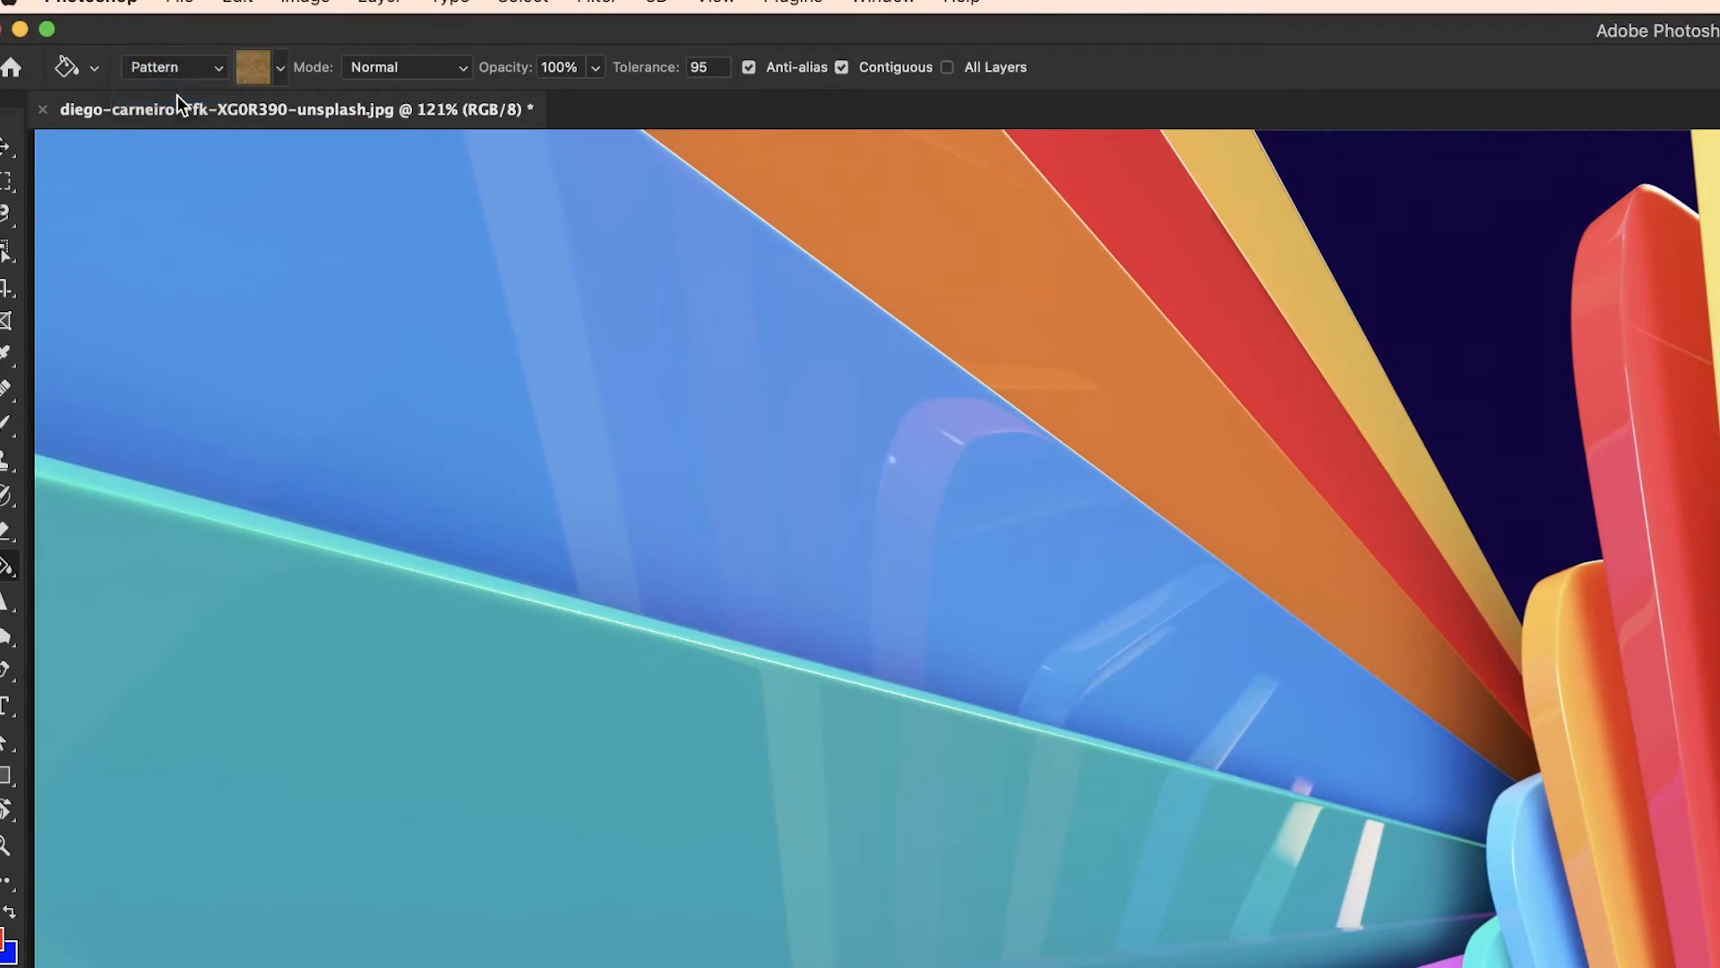
left_click(279, 70)
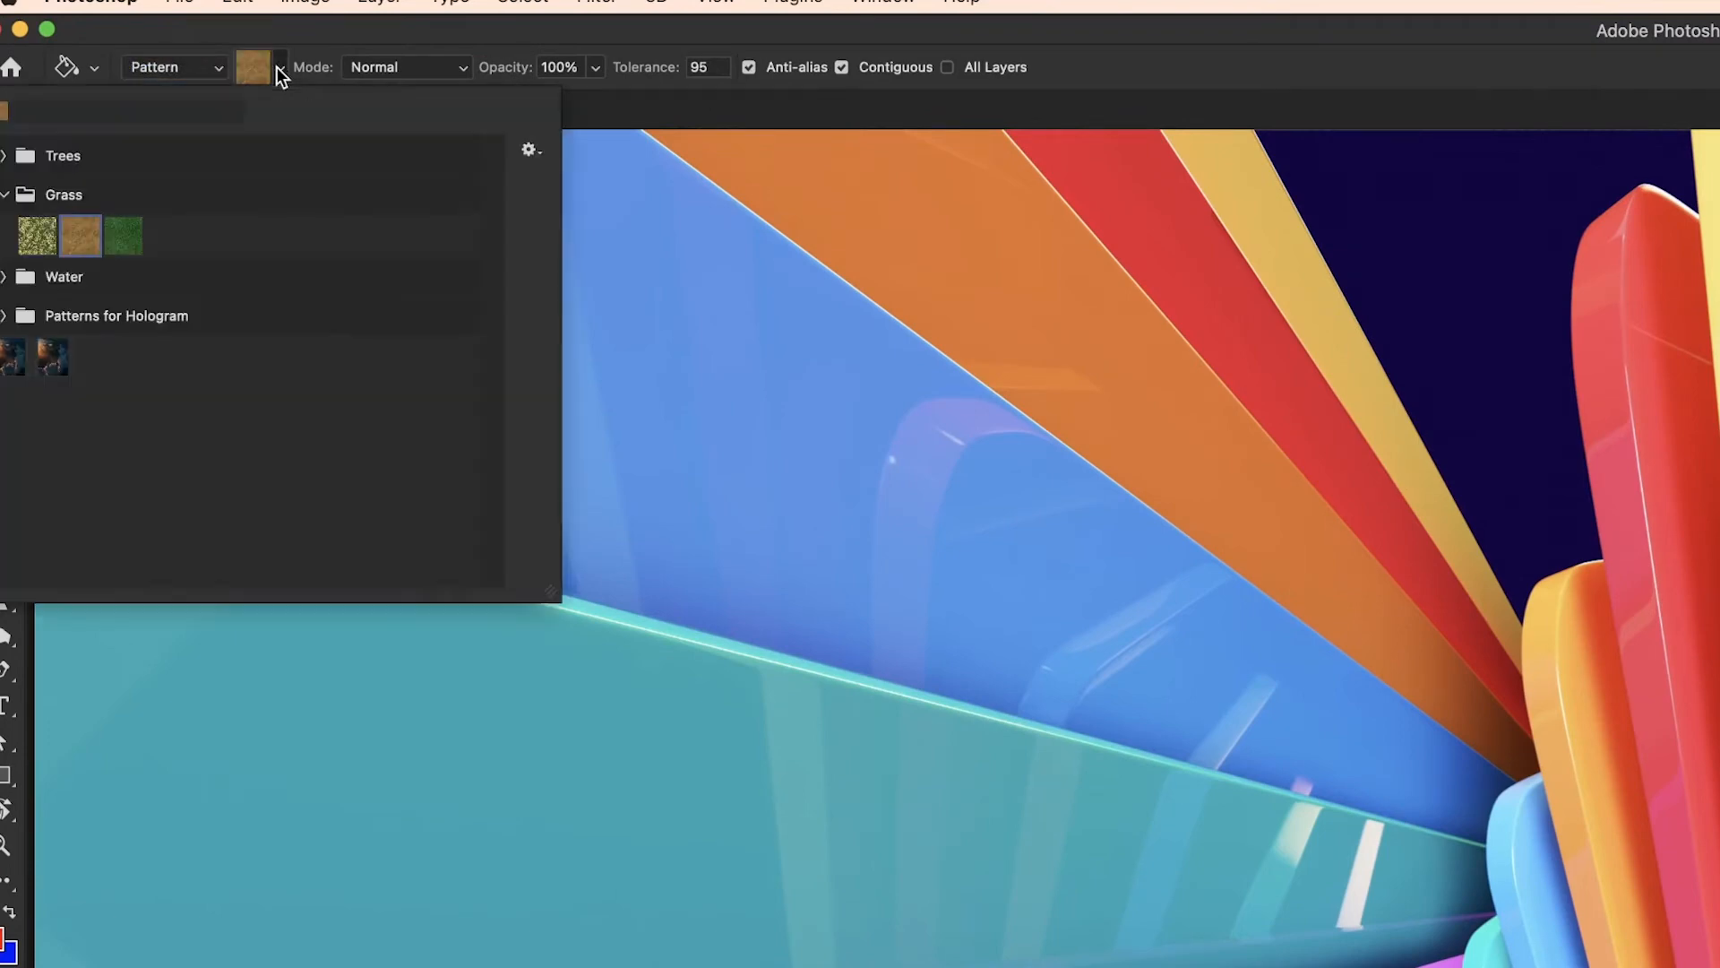
left_click(187, 70)
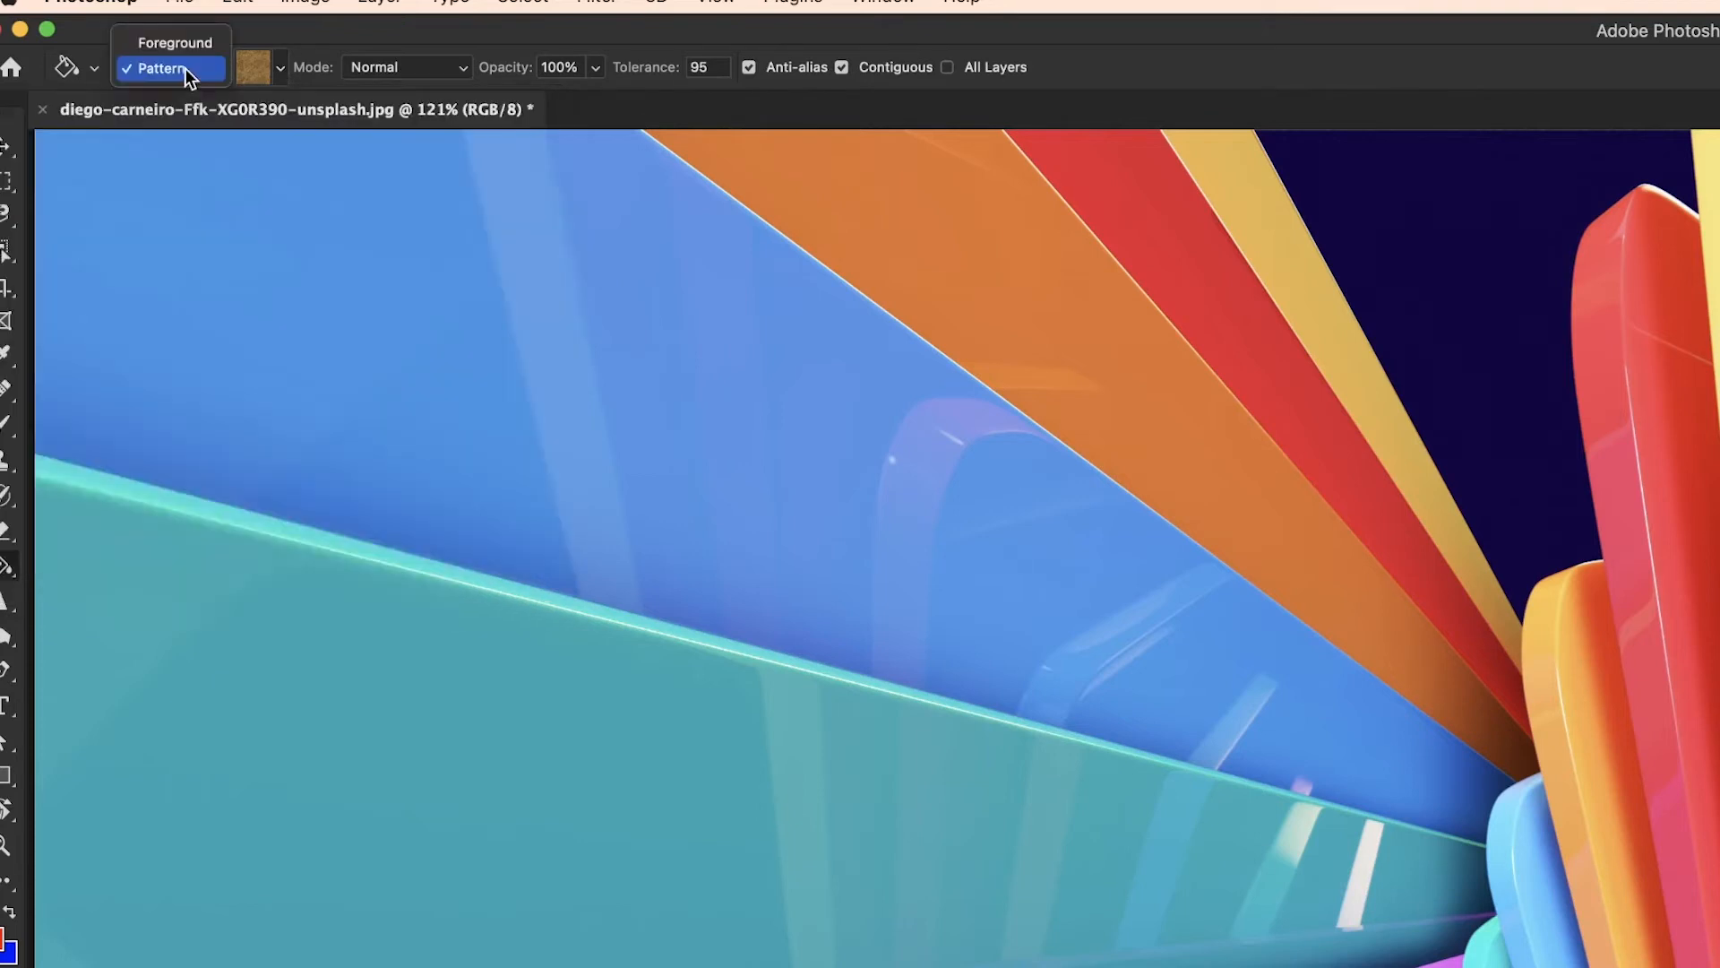
left_click(175, 71)
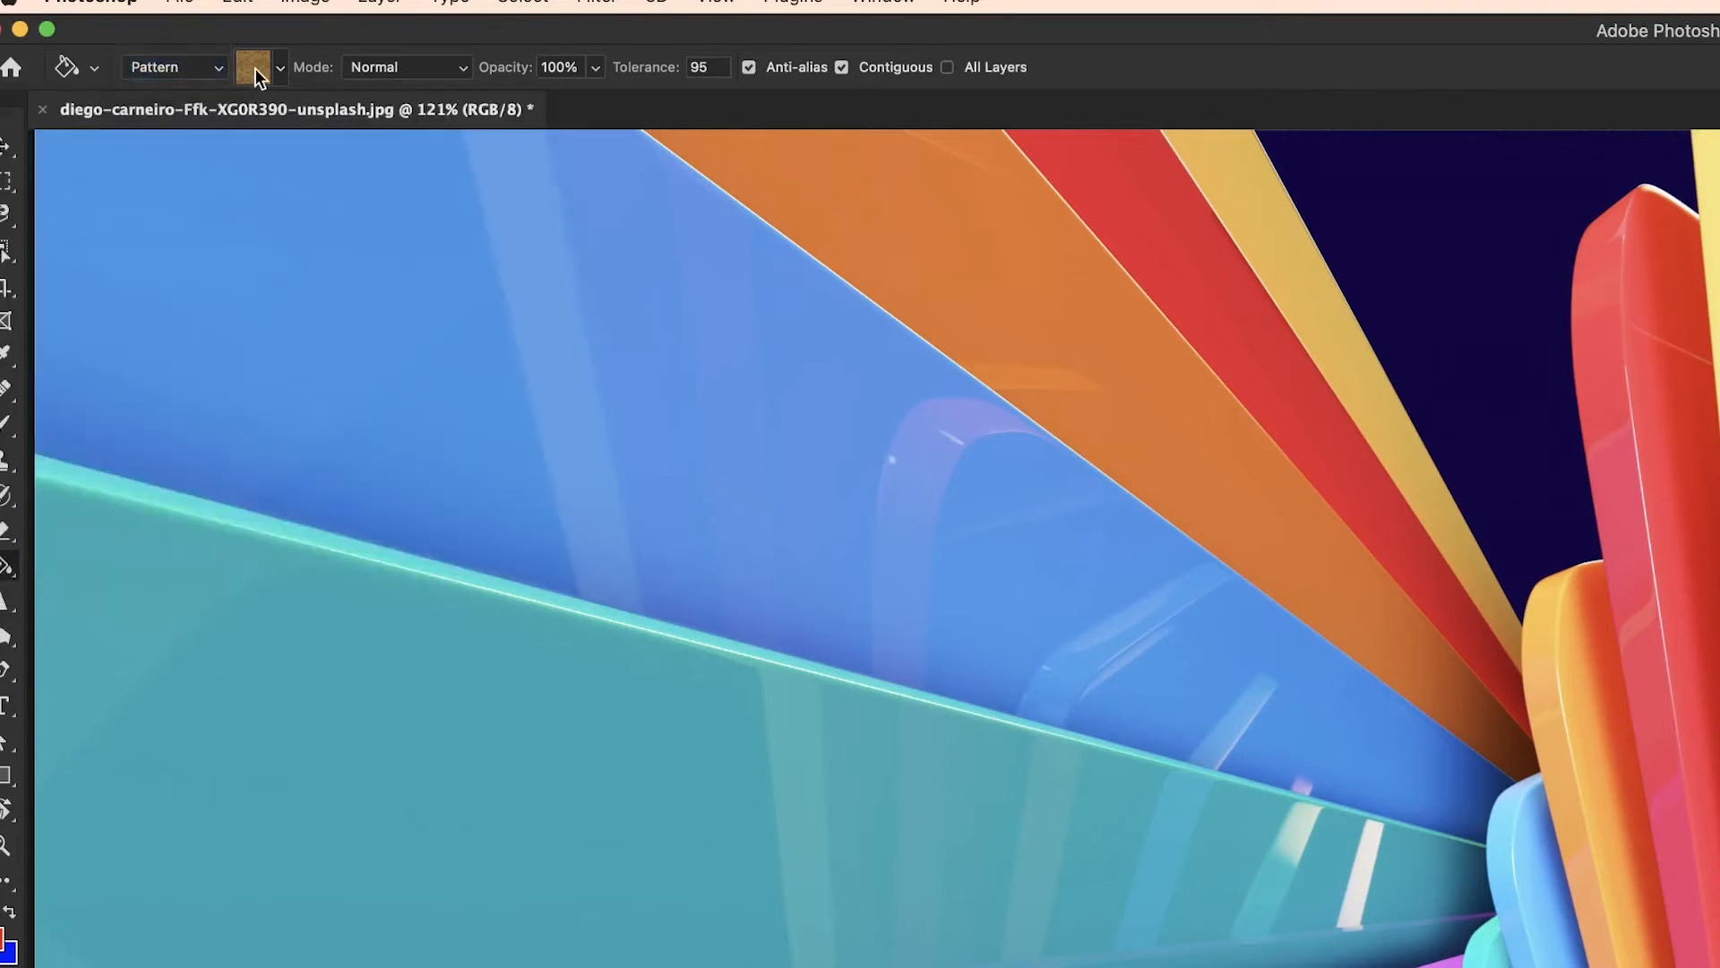
- Browse the Trees and Grass pattern groups and fill both dark background areas with the brown grass pattern
left_click(254, 68)
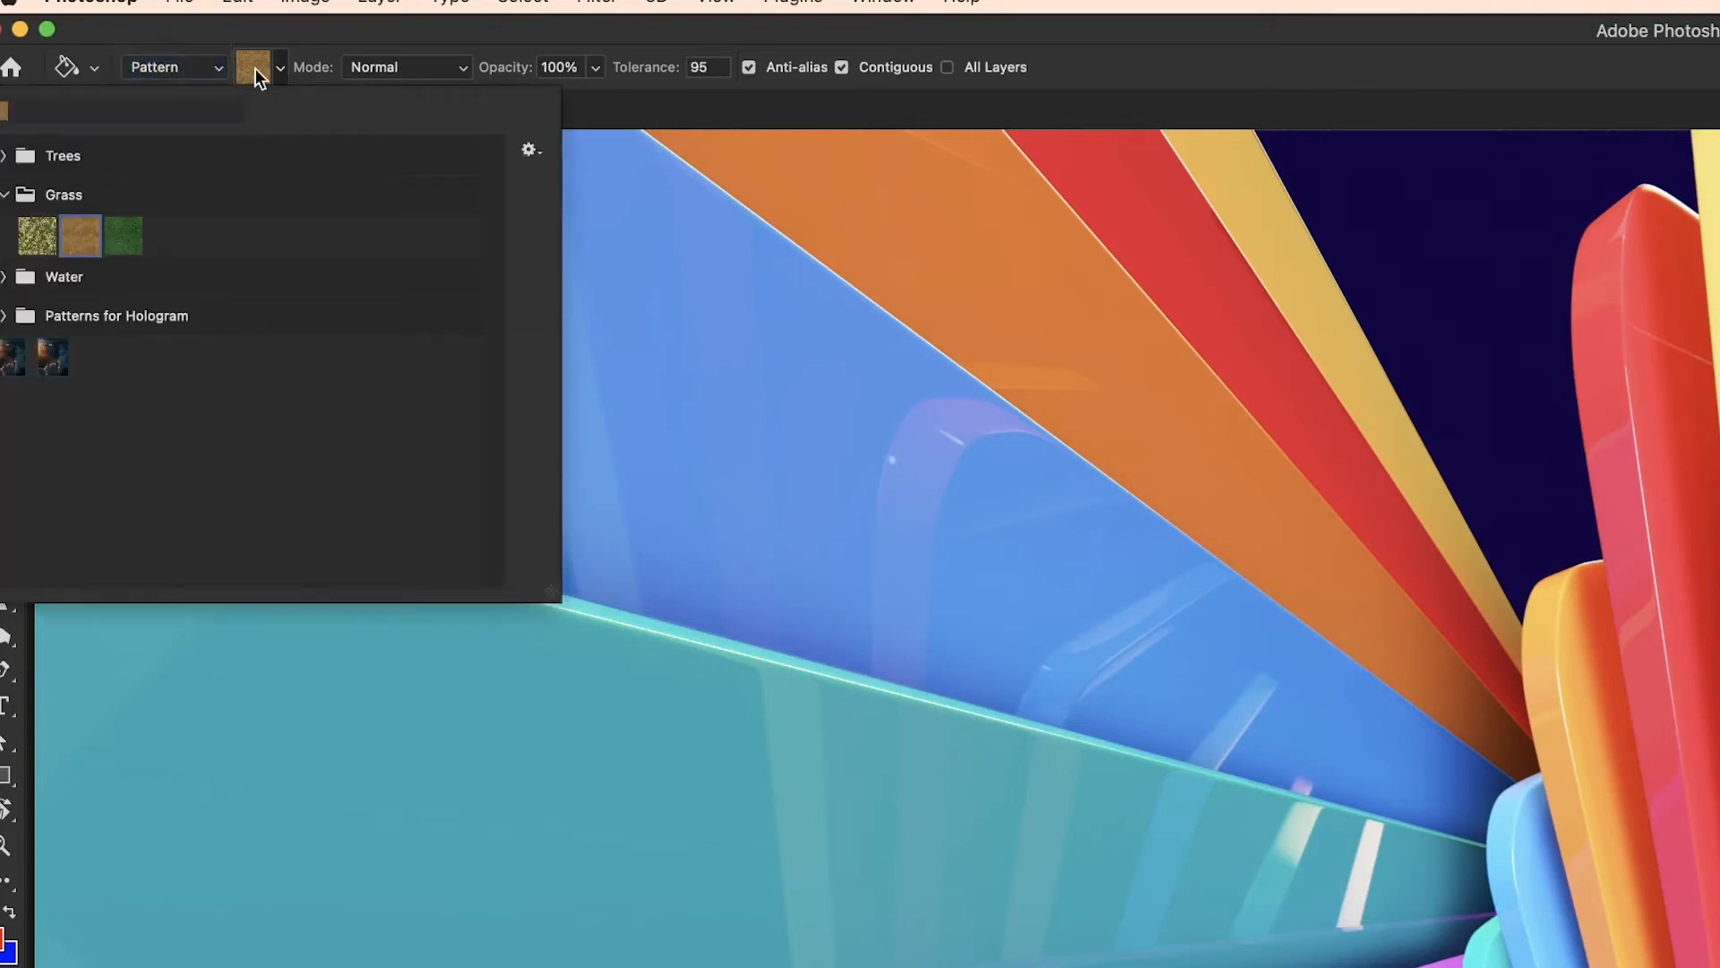
left_click(5, 155)
left_click(117, 282)
left_click(76, 294)
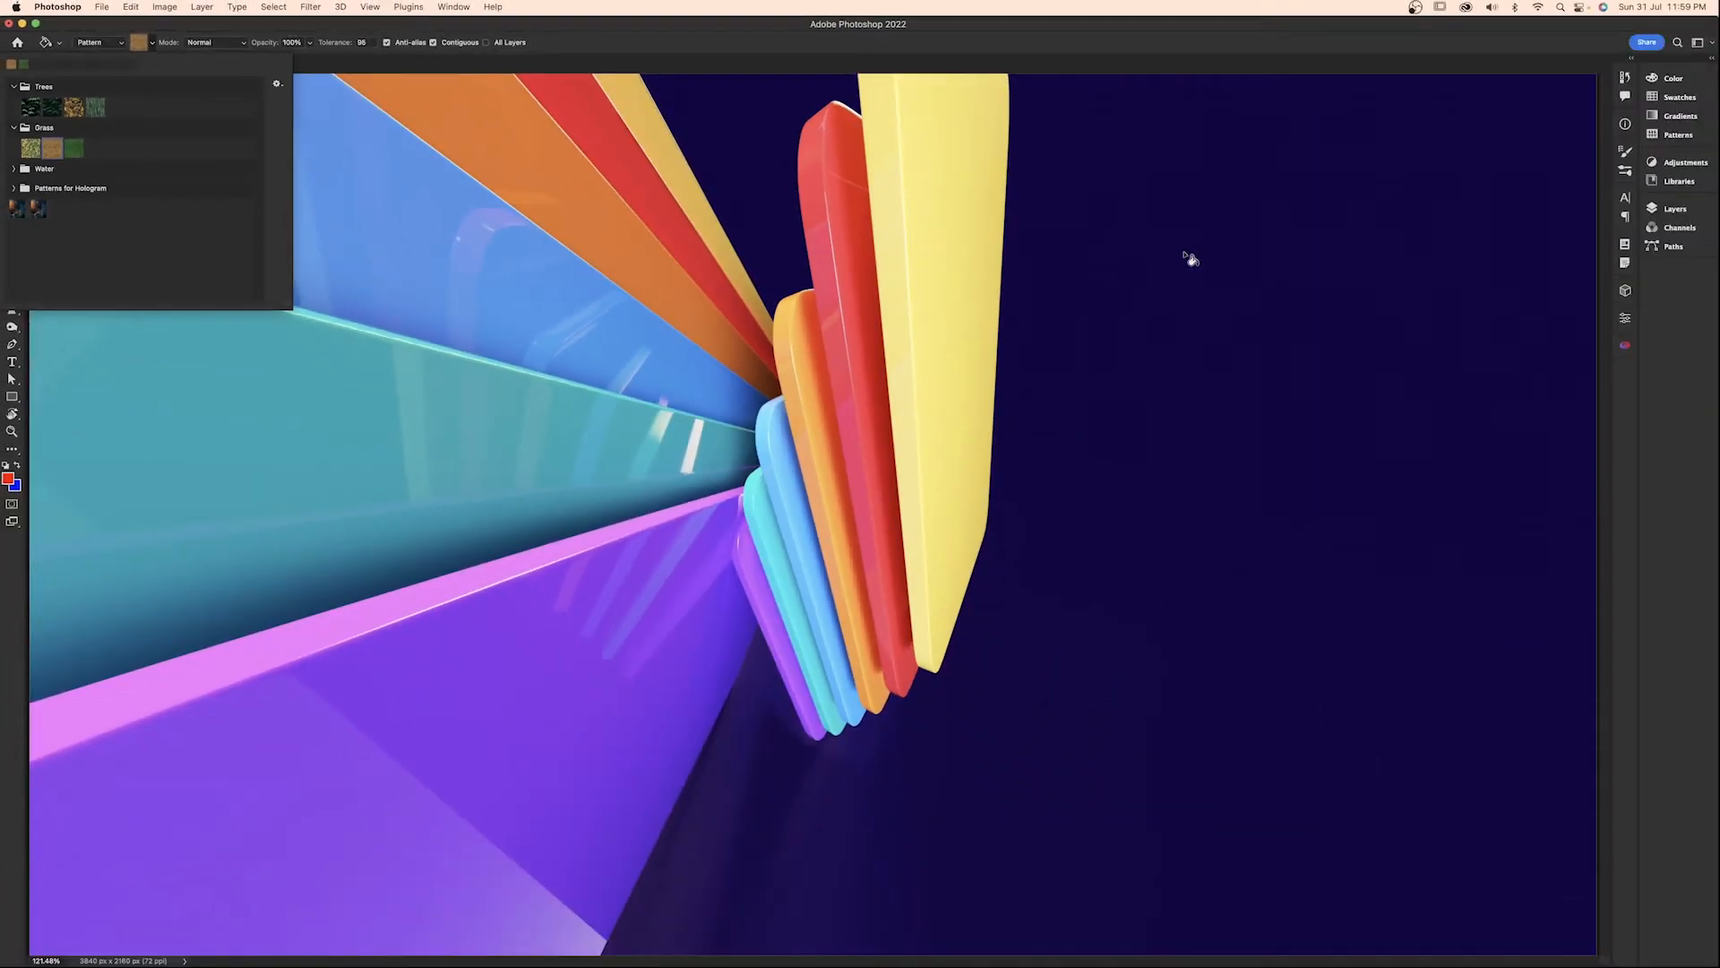
left_click(1190, 259)
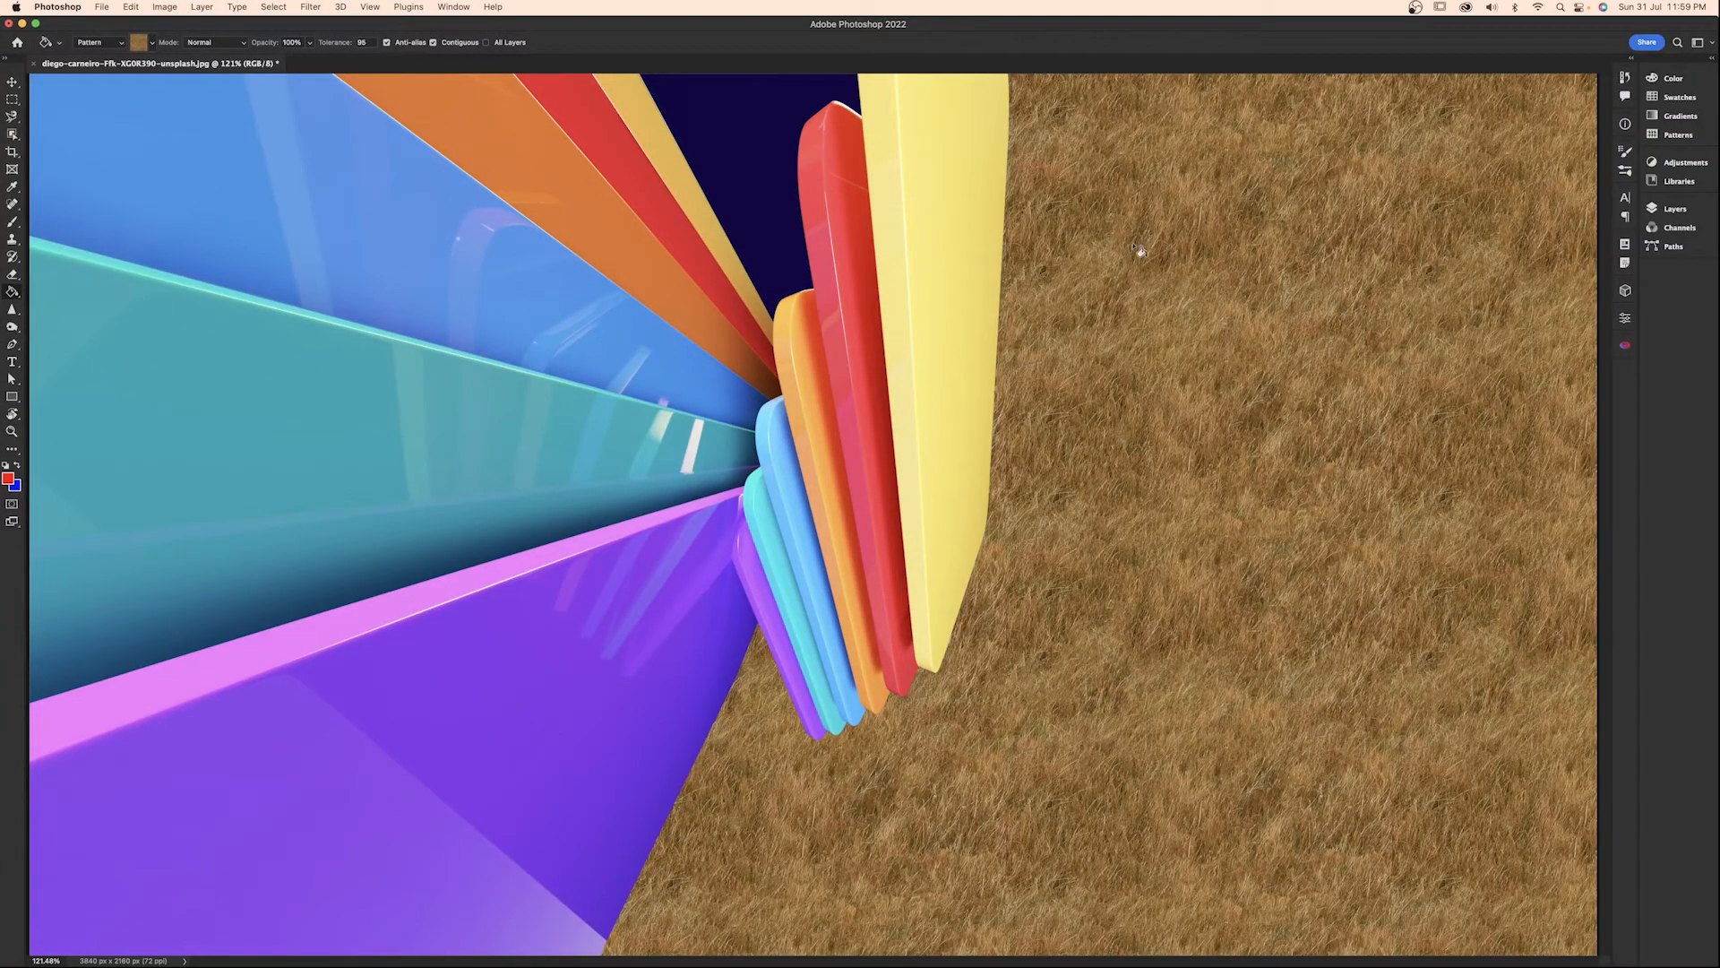
left_click(775, 165)
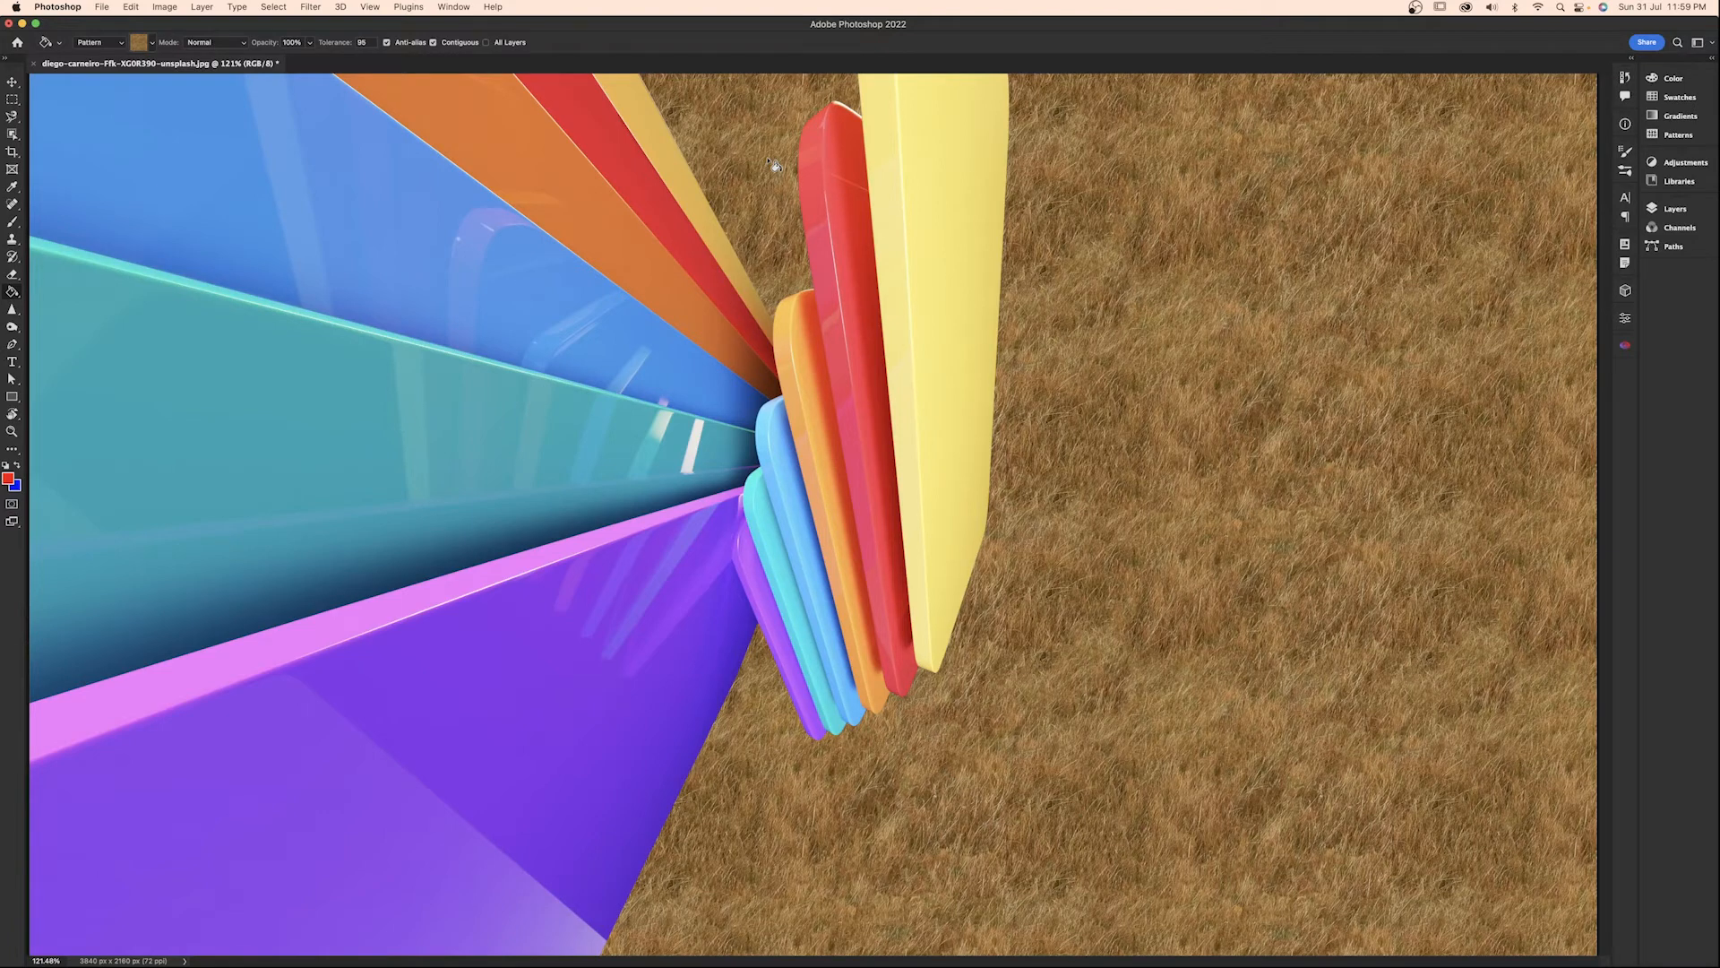
- Undo both pattern fills and set the fill source back to Foreground
key("super+z")
key("super+z")
left_click(97, 42)
left_click(101, 31)
- Fill both dark background areas with red in Multiply blending mode, and undo the fills
left_click(205, 42)
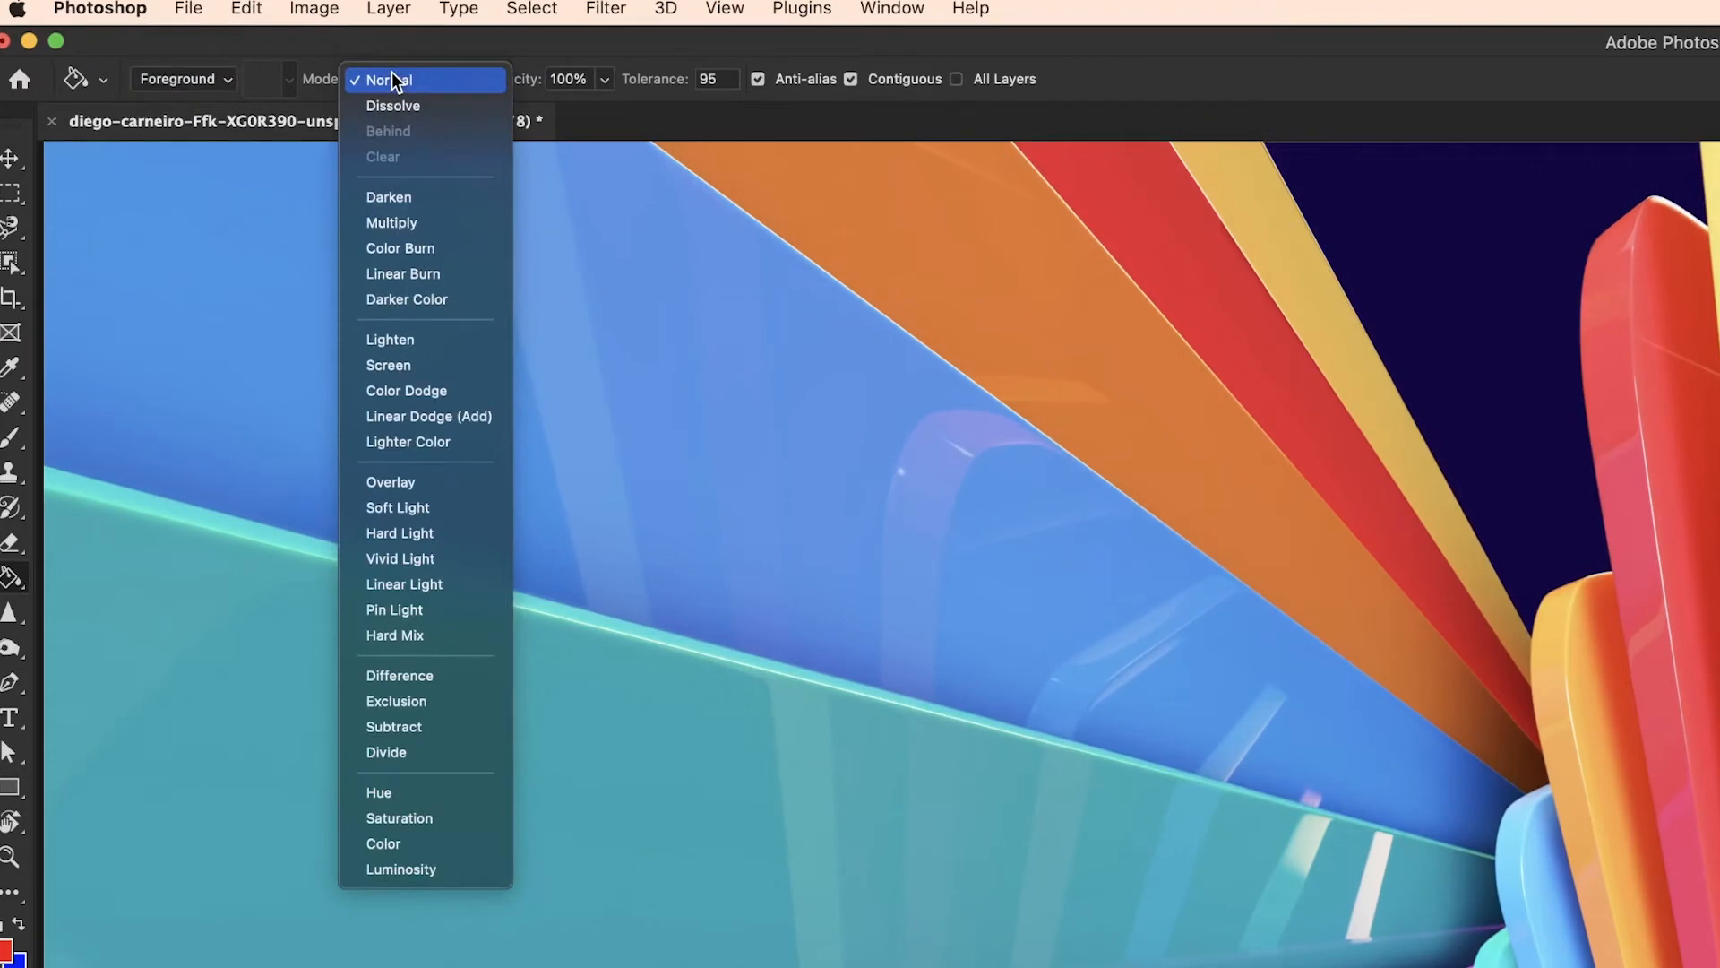
left_click(401, 224)
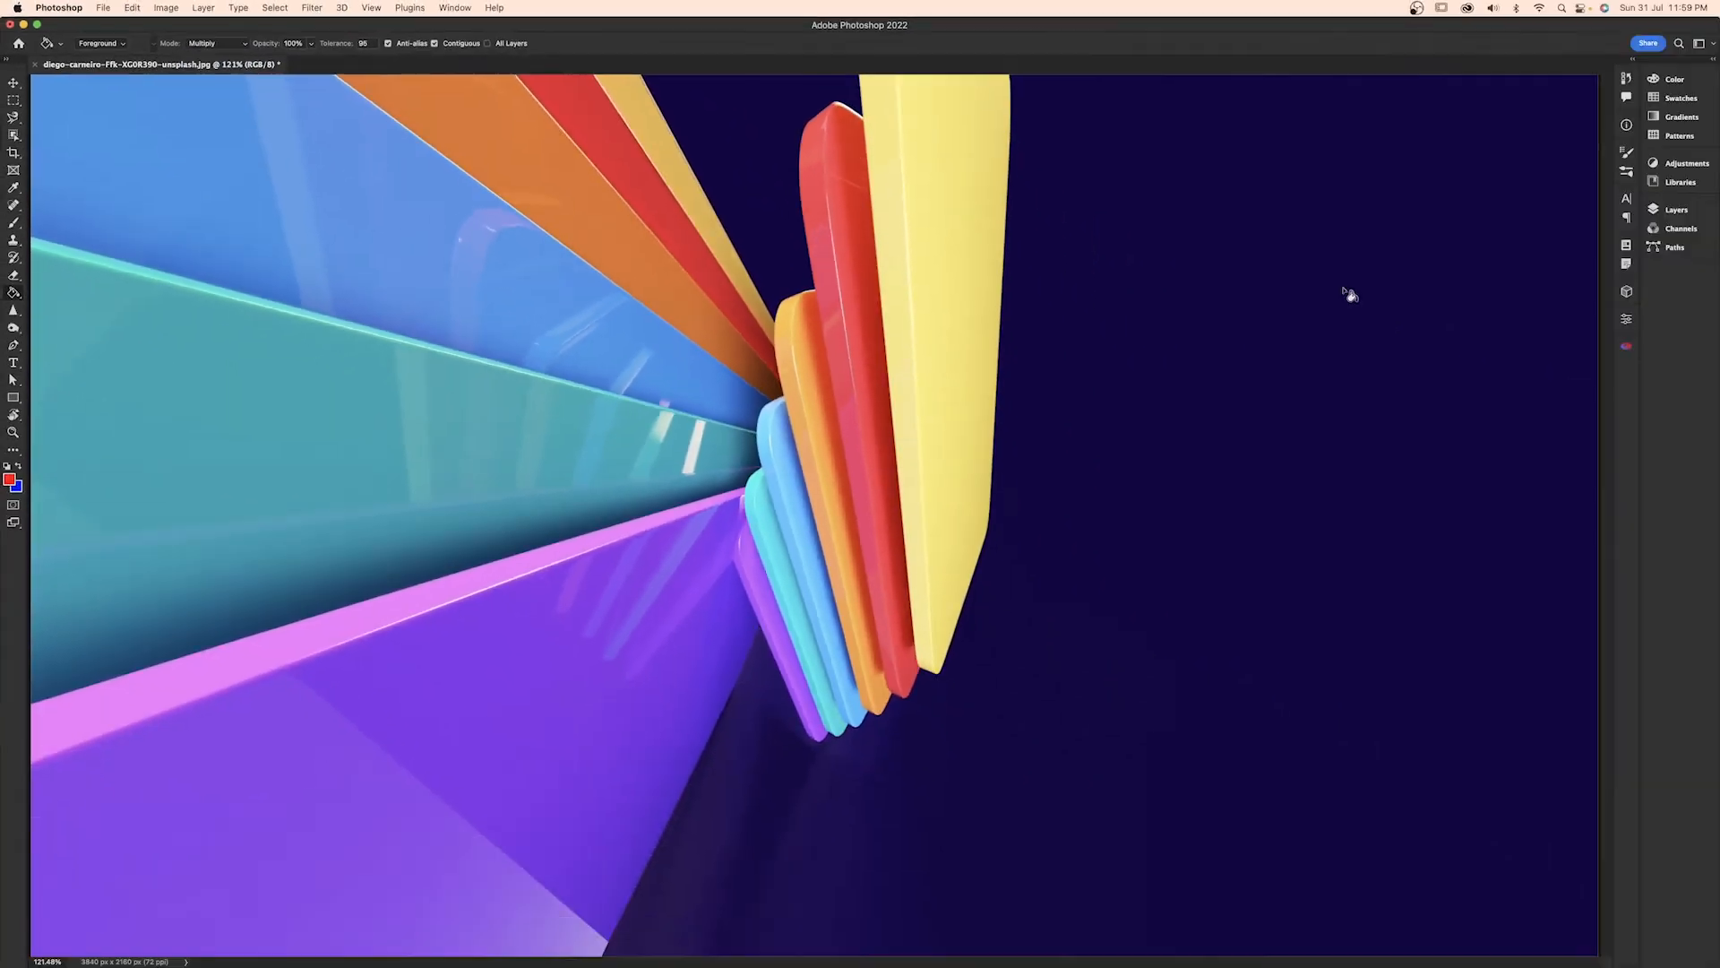
left_click(1349, 296)
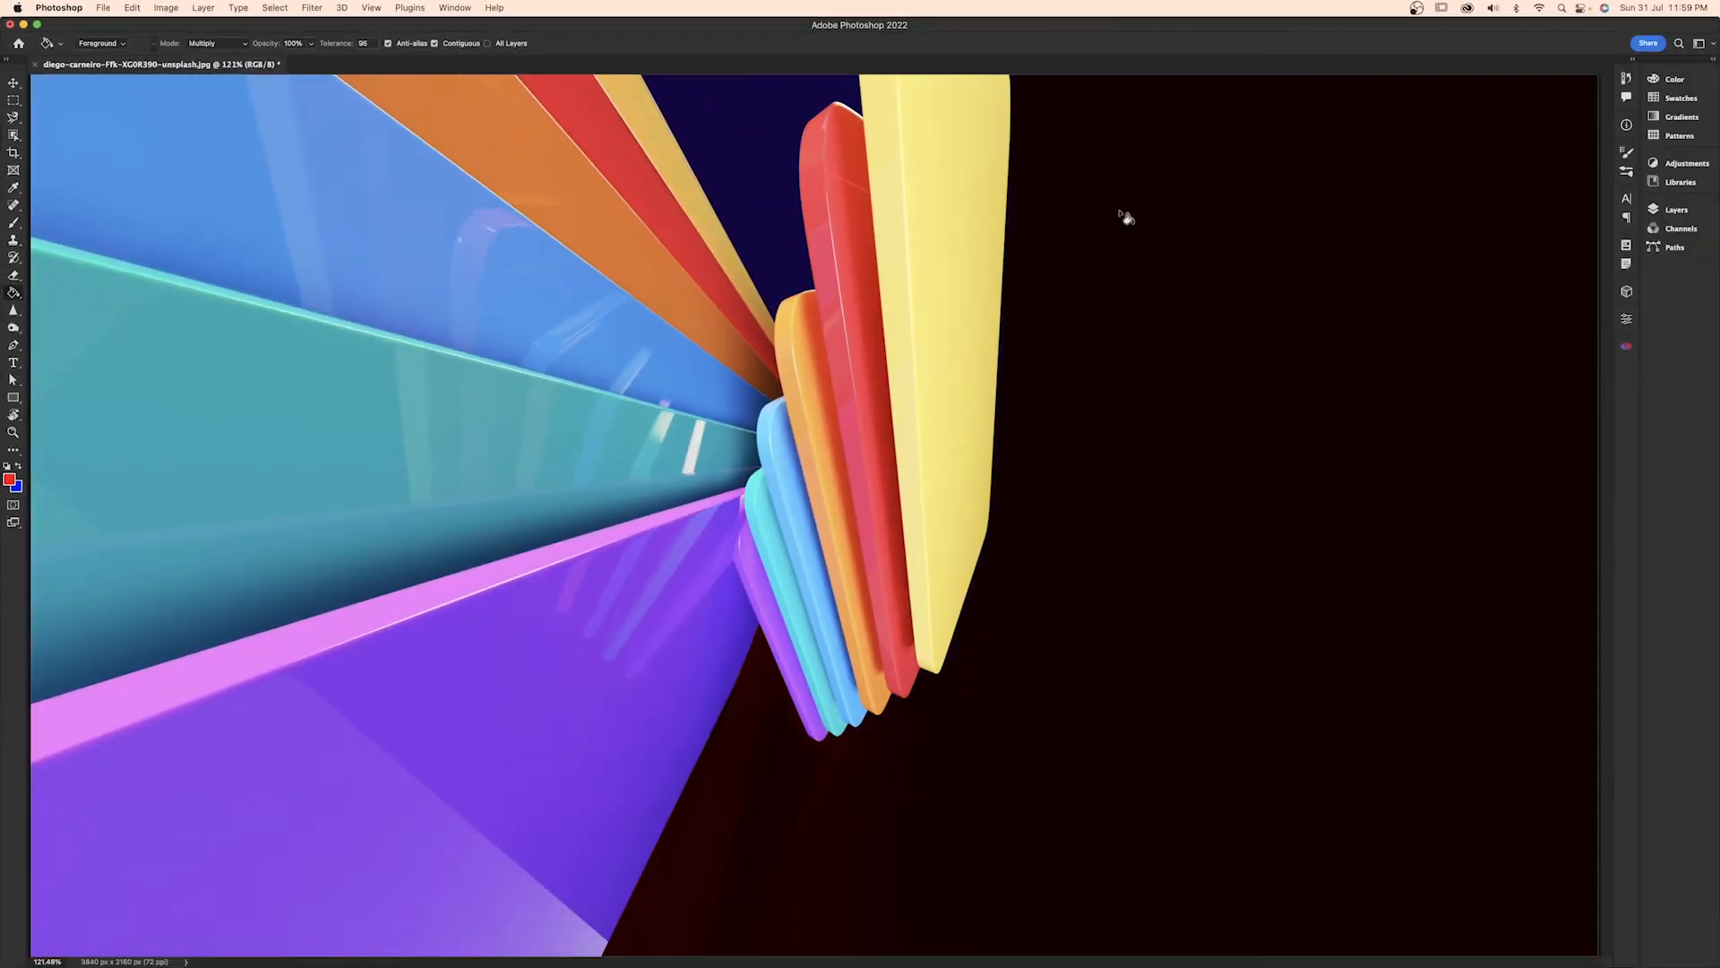
left_click(730, 132)
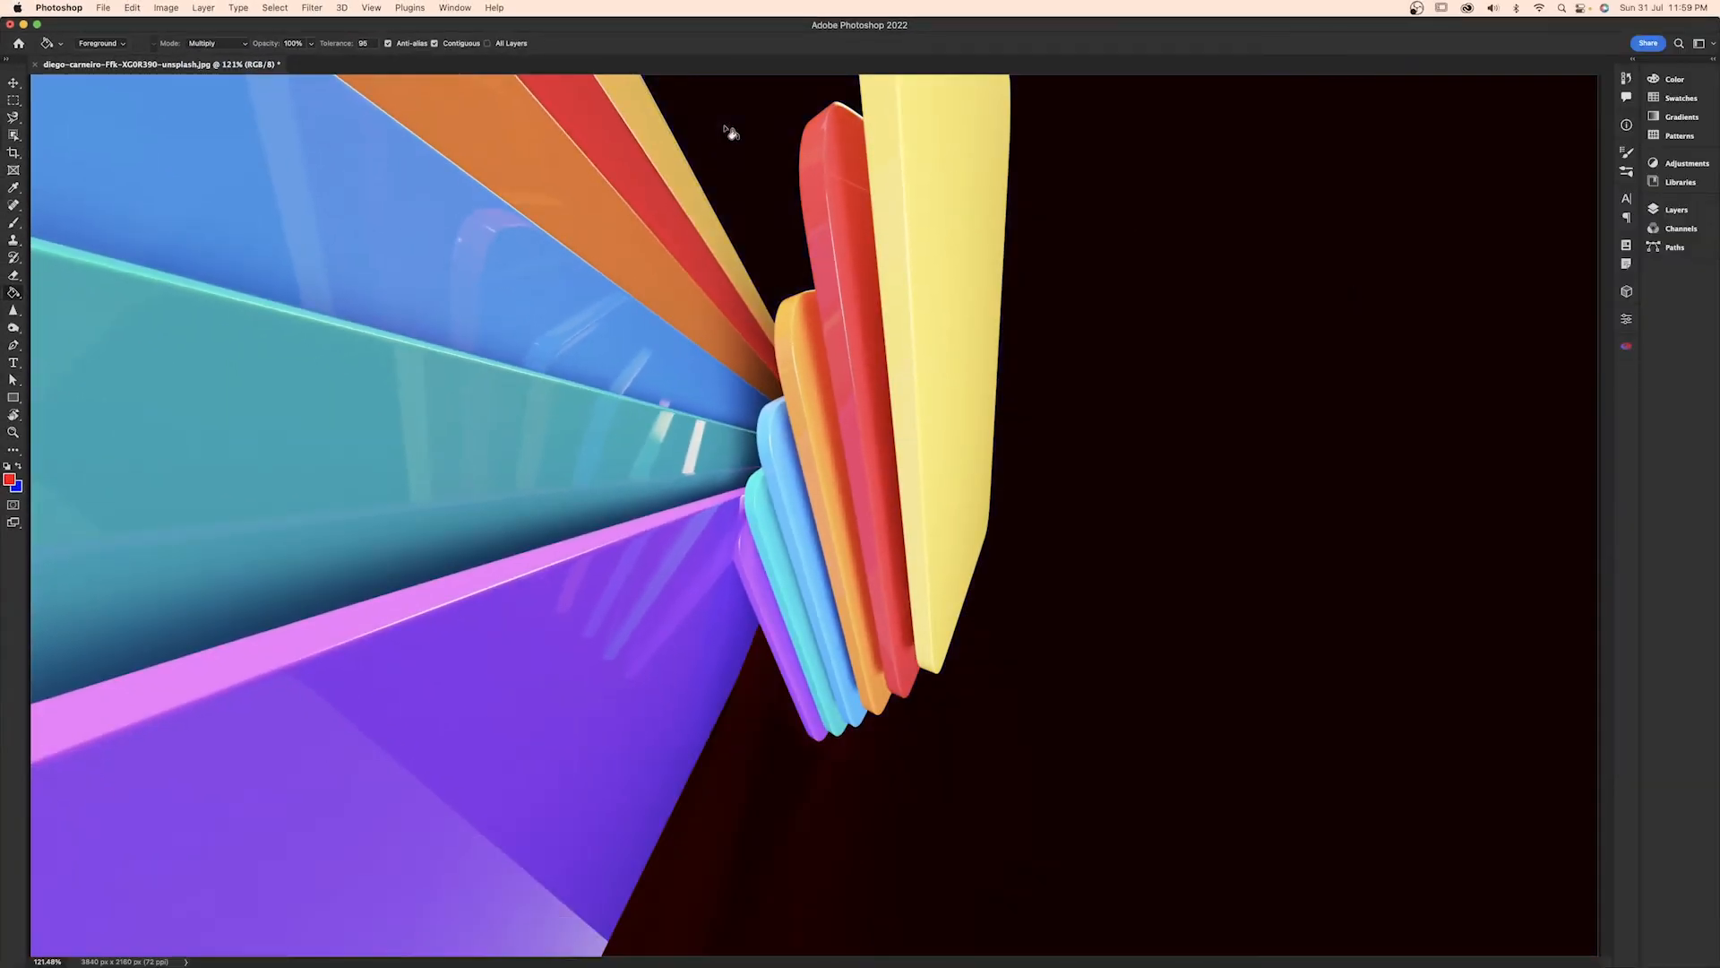
key("super+z")
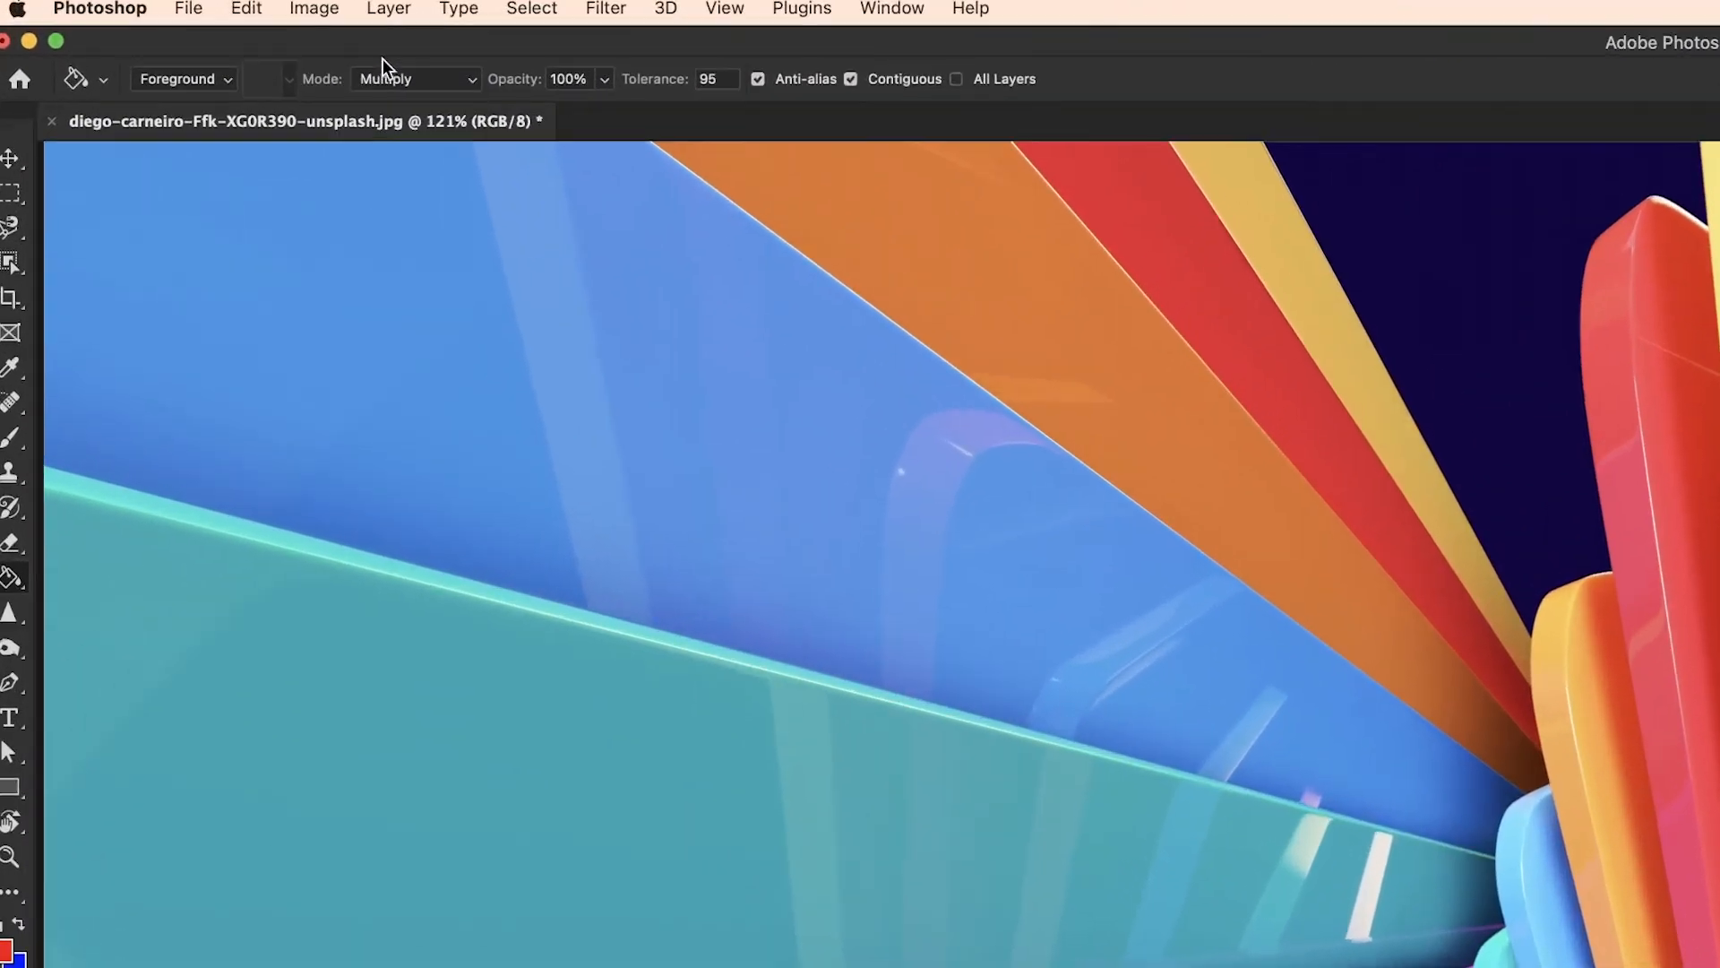
- Set the fill blending mode to Screen and fill the large dark background area with red
left_click(376, 68)
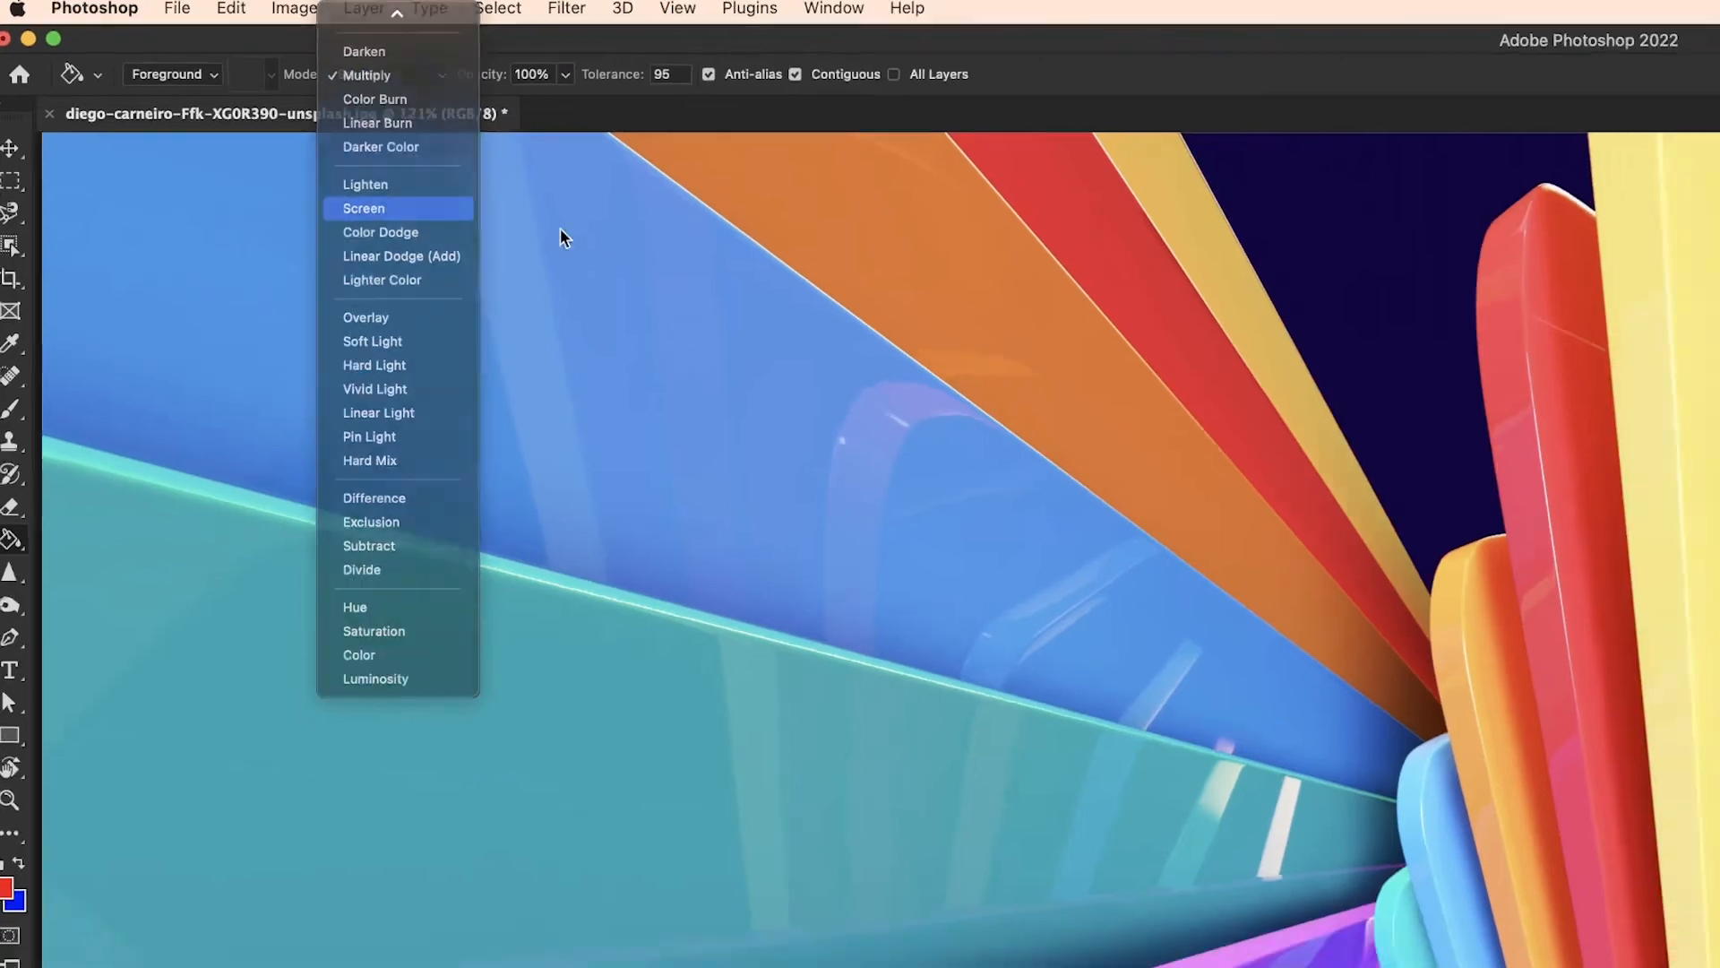
left_click(426, 228)
left_click(1200, 291)
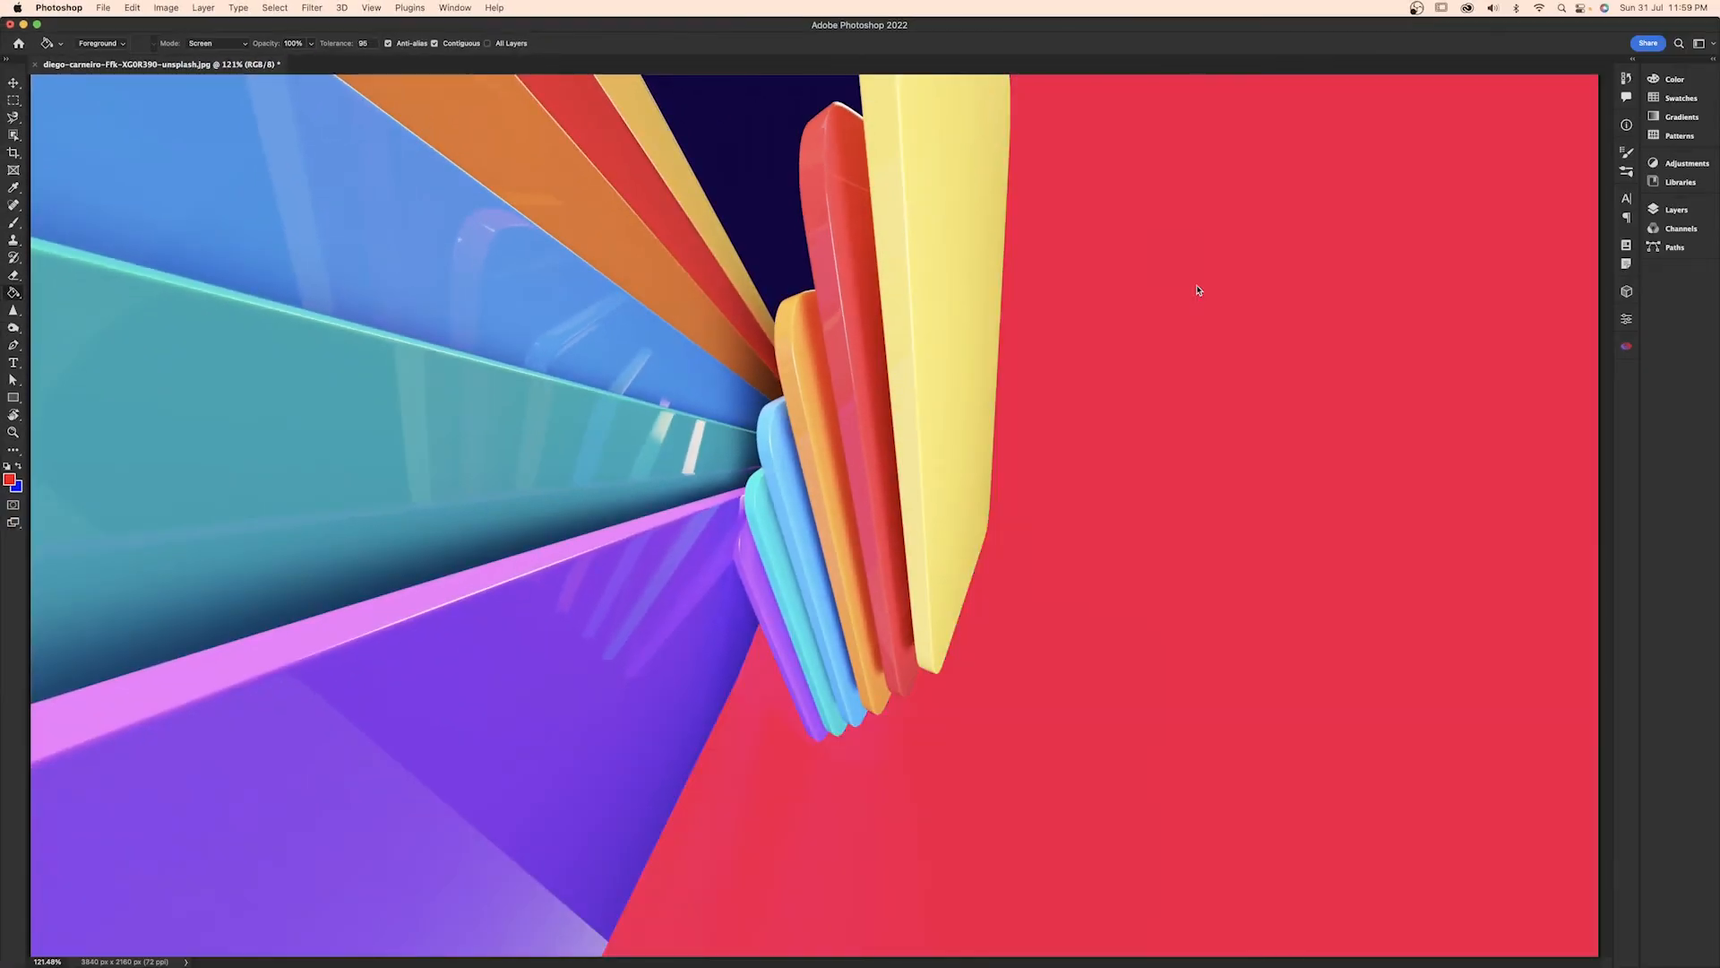
- Fill the small dark background area between the panels with red in Screen mode, and undo both Screen fills
left_click(774, 183)
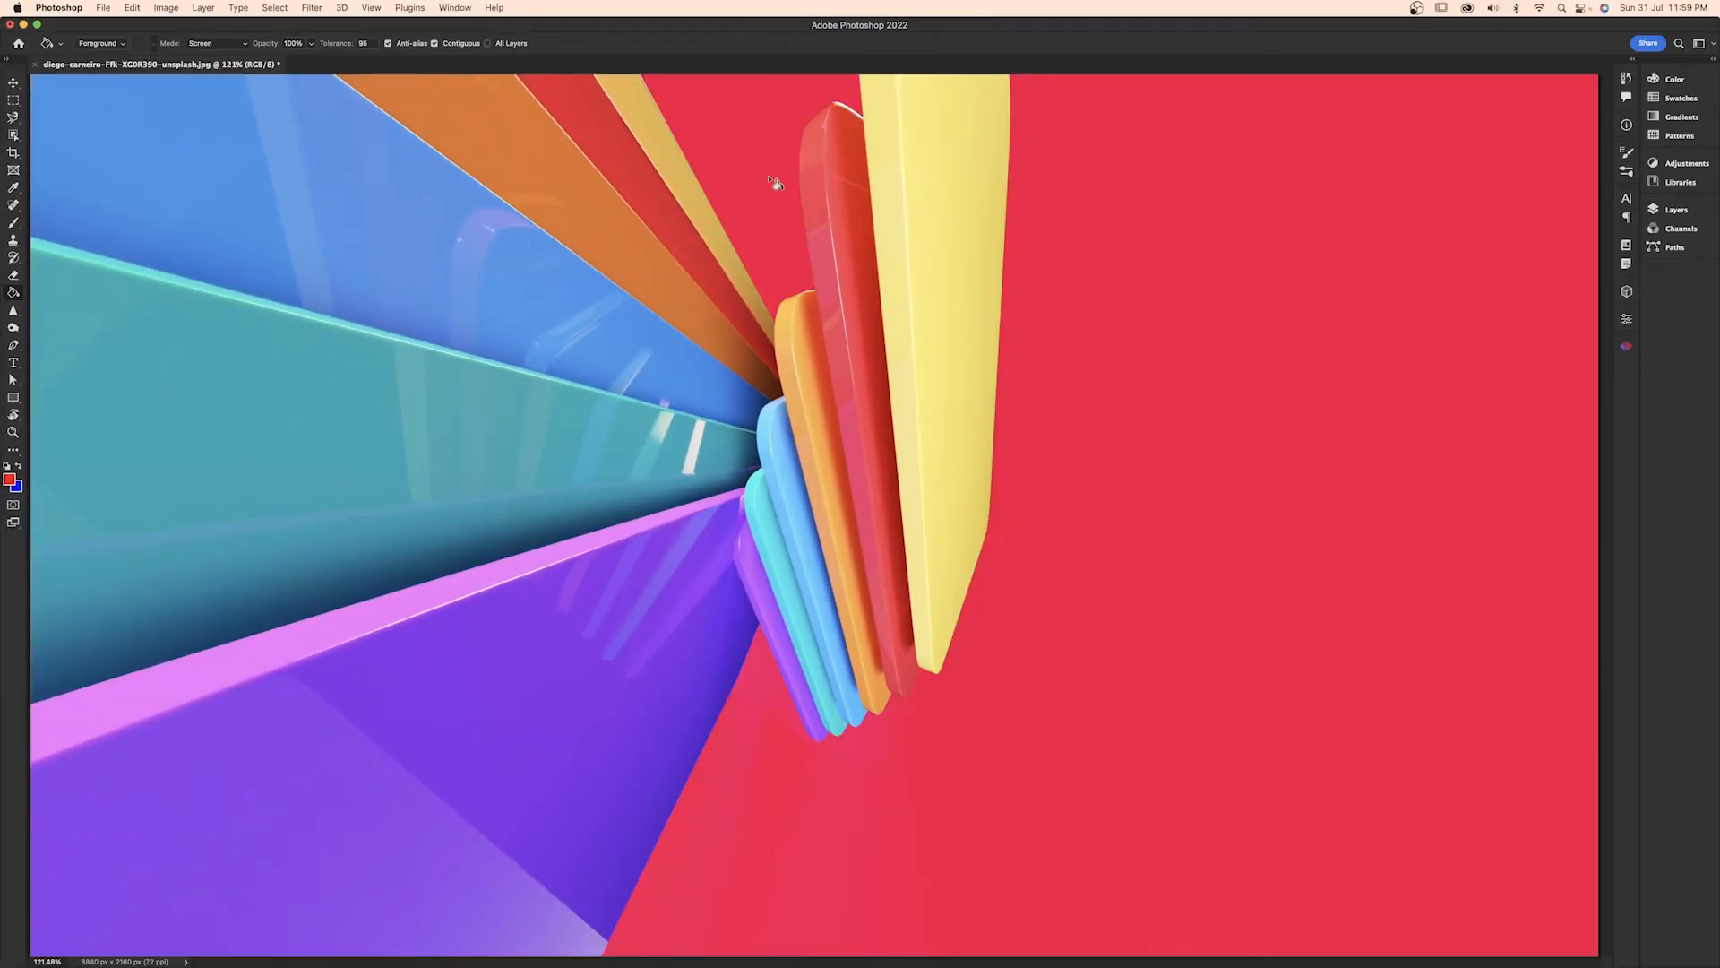
key("super+z")
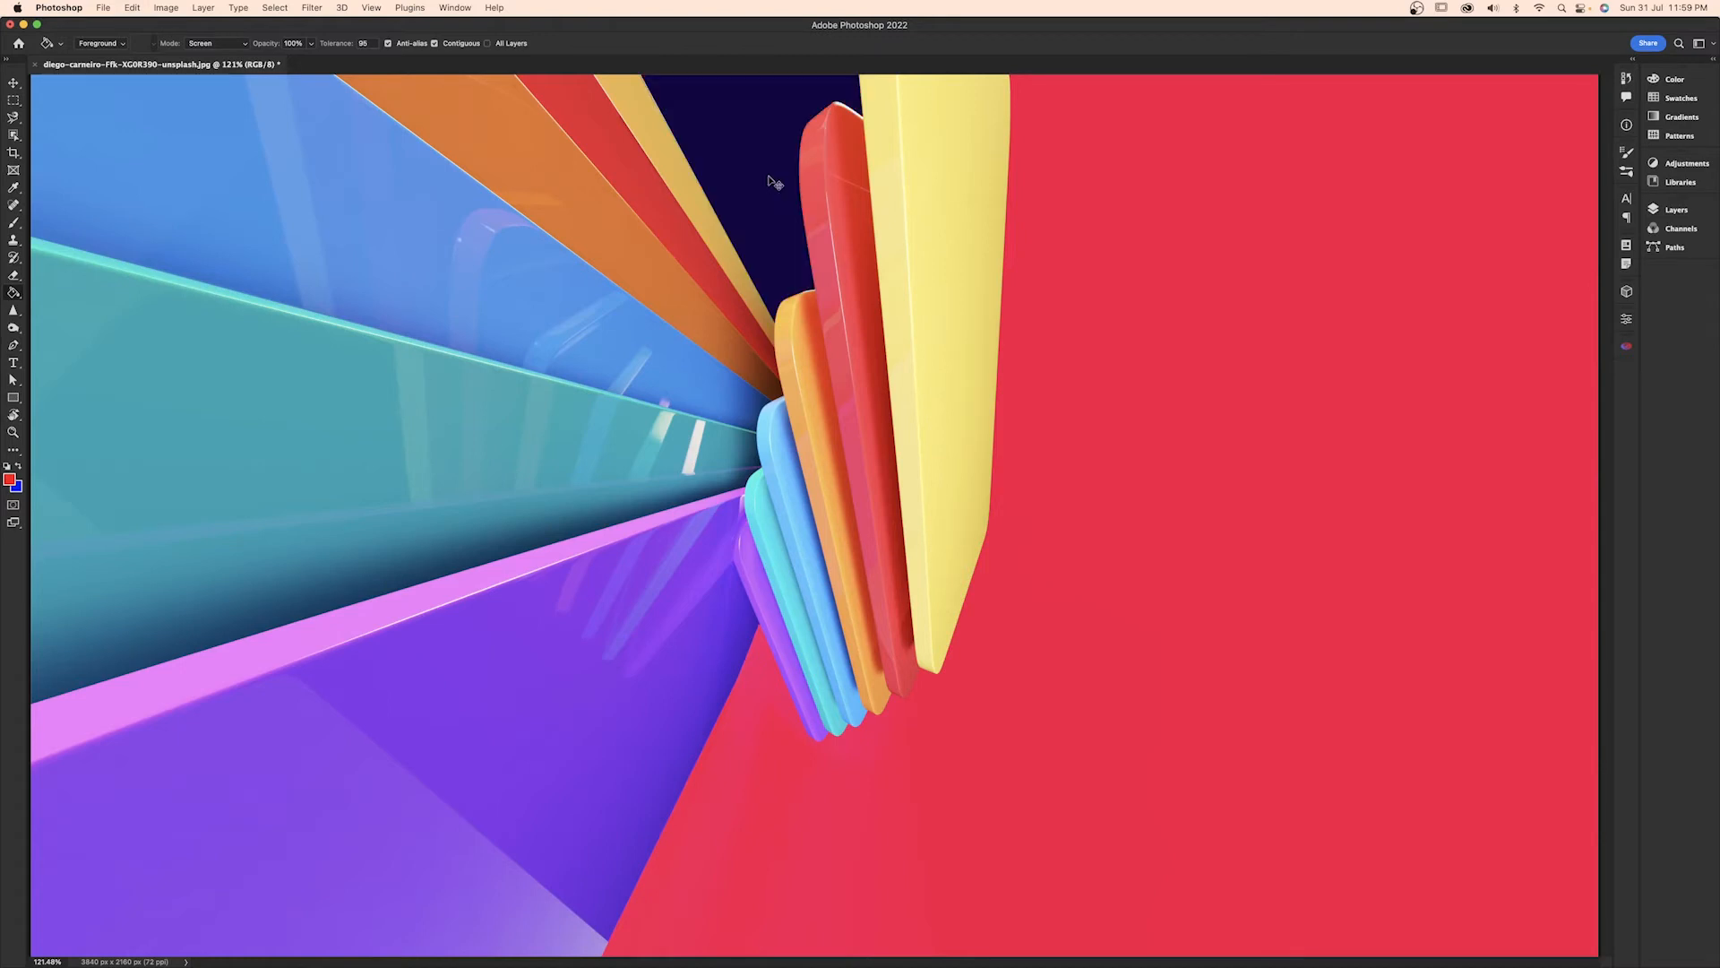
key("super+z")
- Set the fill's blending mode to Normal and its opacity to 50%
left_click(208, 43)
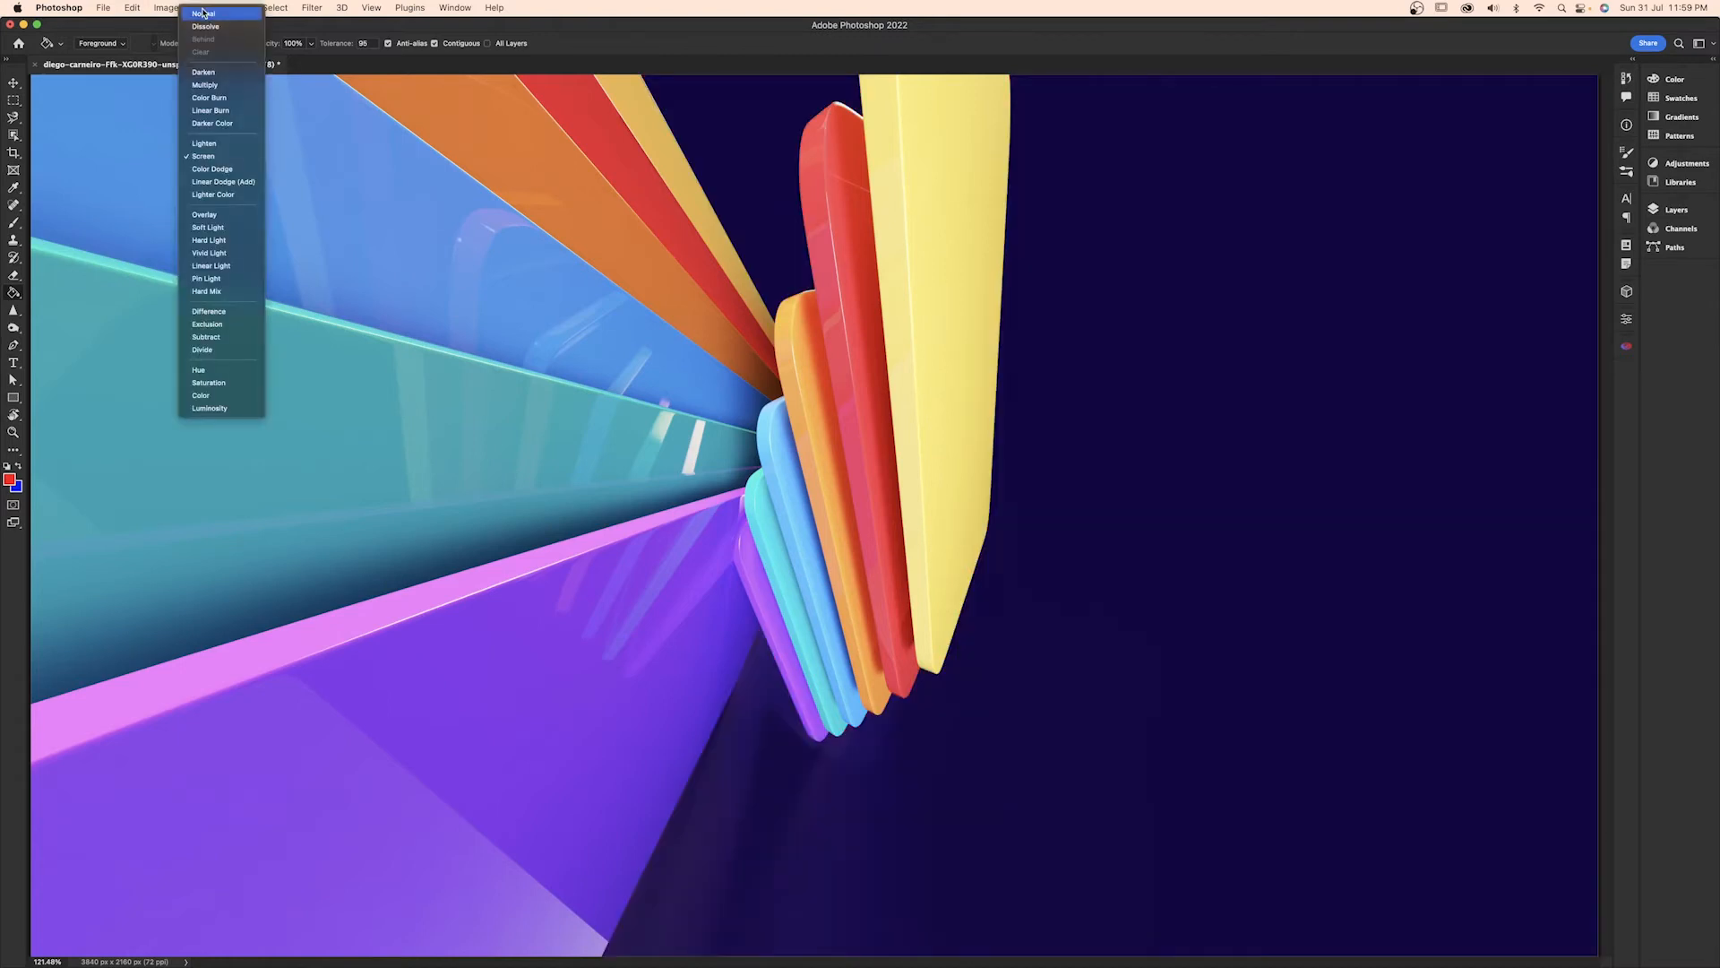
left_click(203, 11)
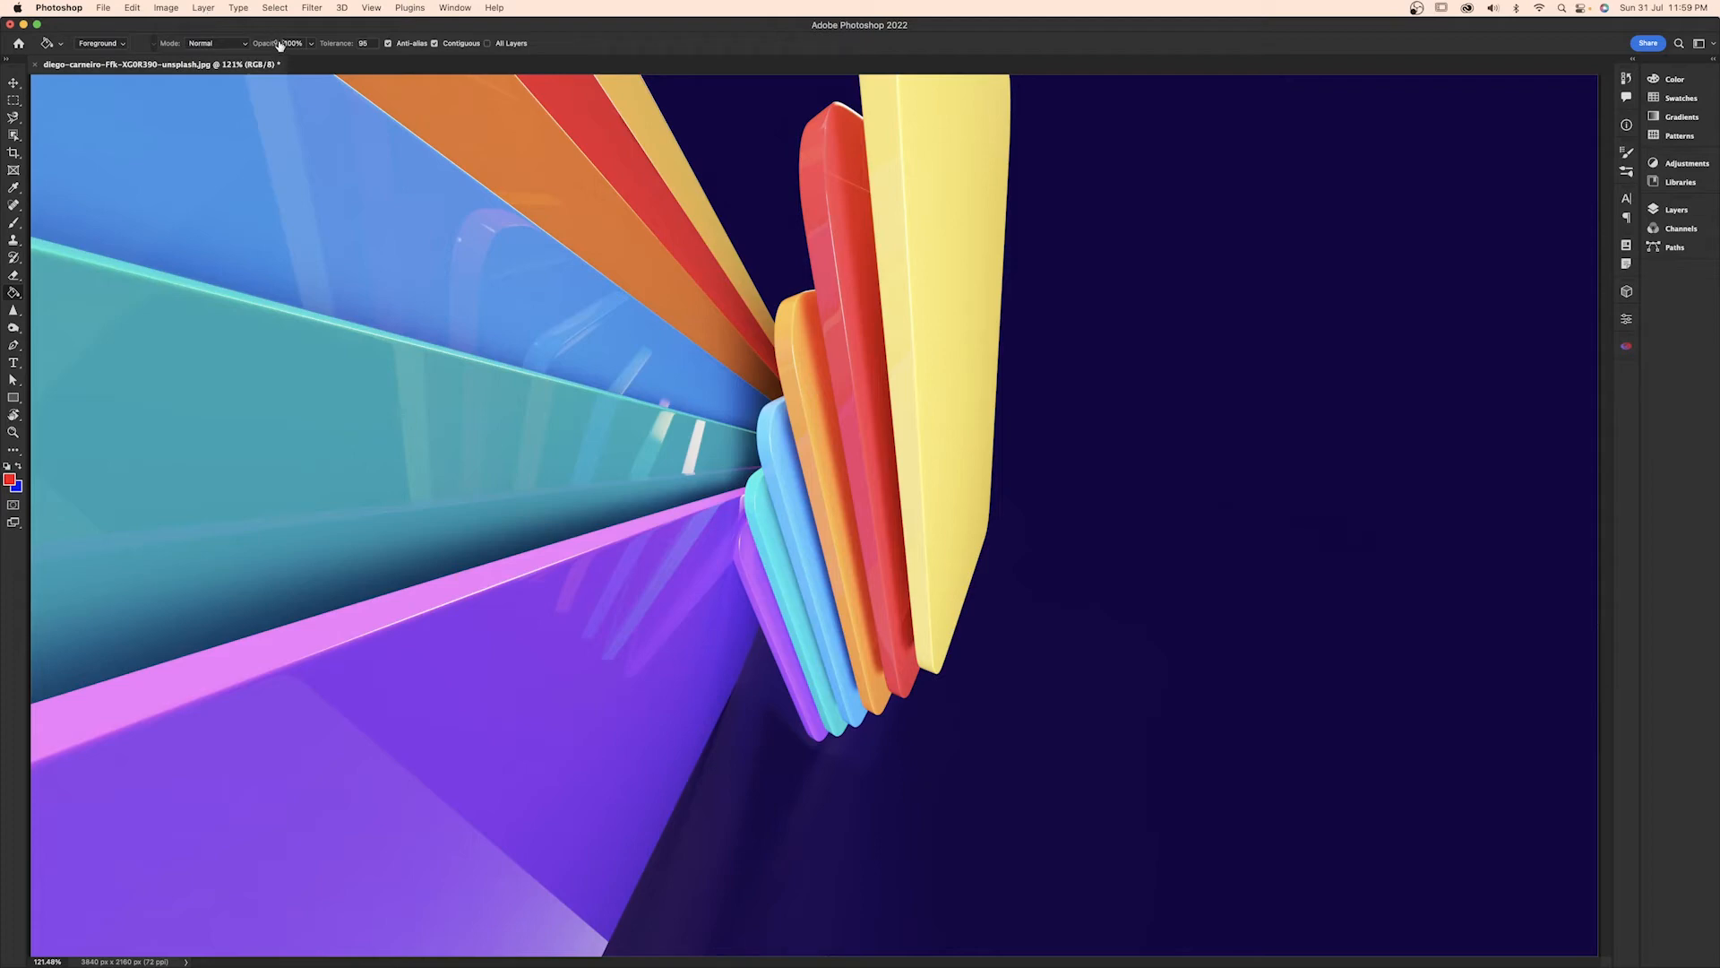
mouse_move(278, 46)
left_mouse_down()
mouse_move(295, 44)
mouse_move(273, 47)
left_mouse_up()
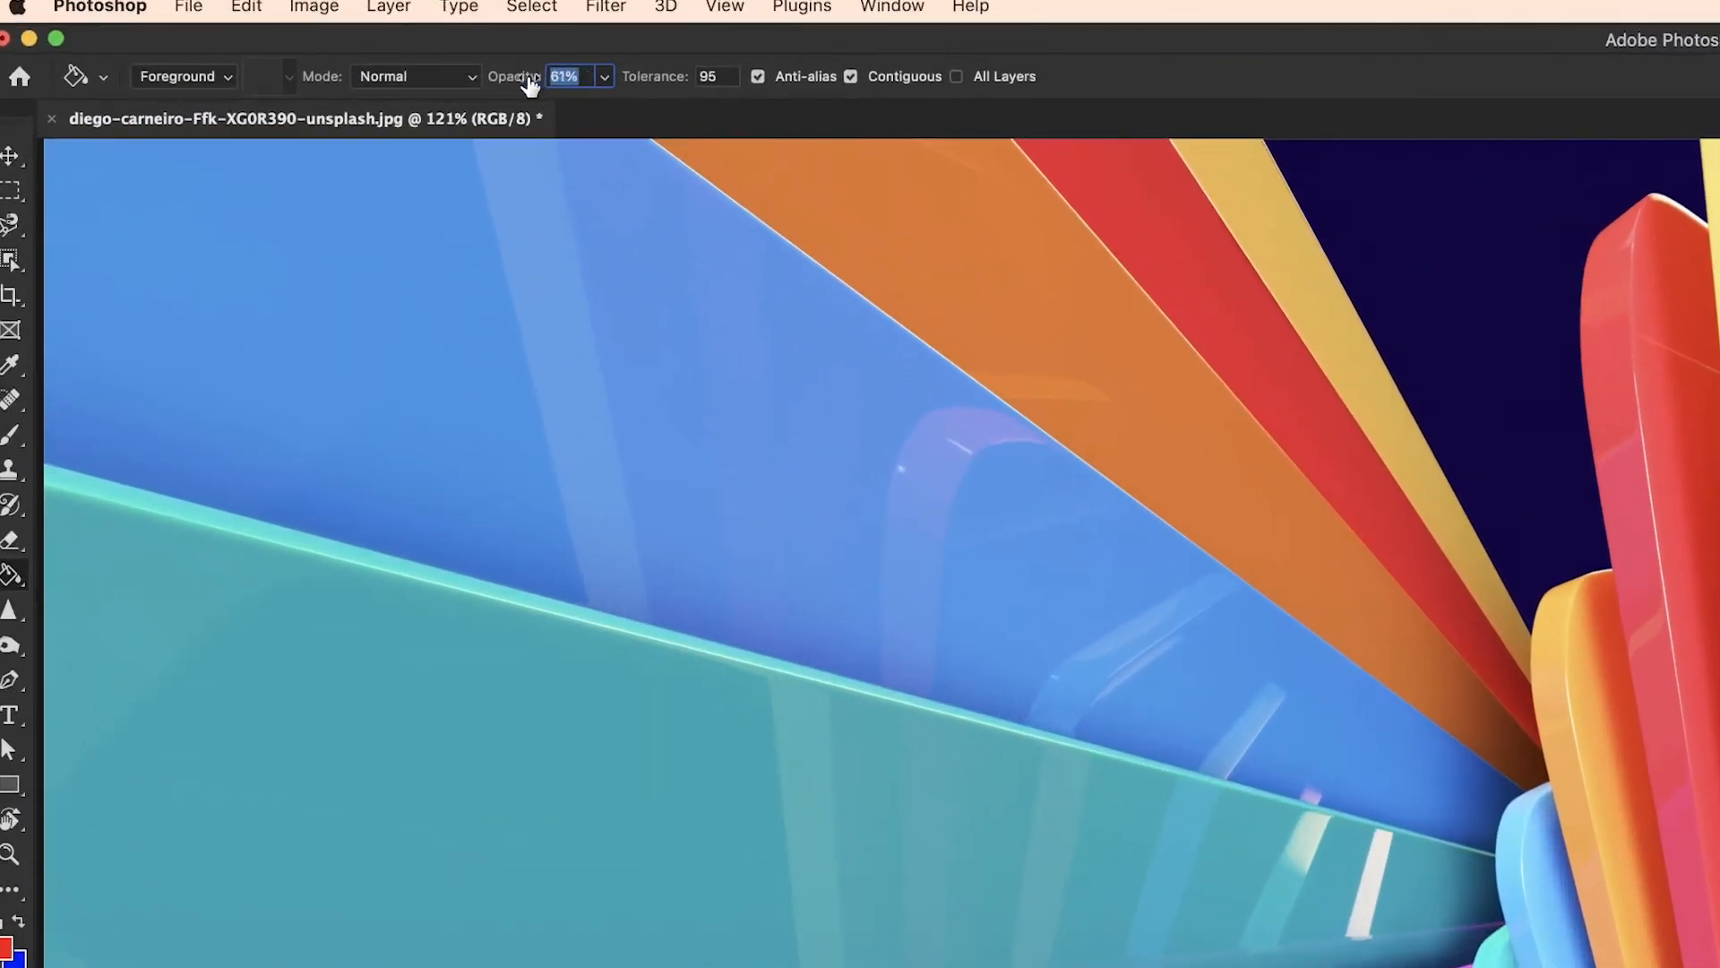
left_click_drag(531, 84, 457, 92)
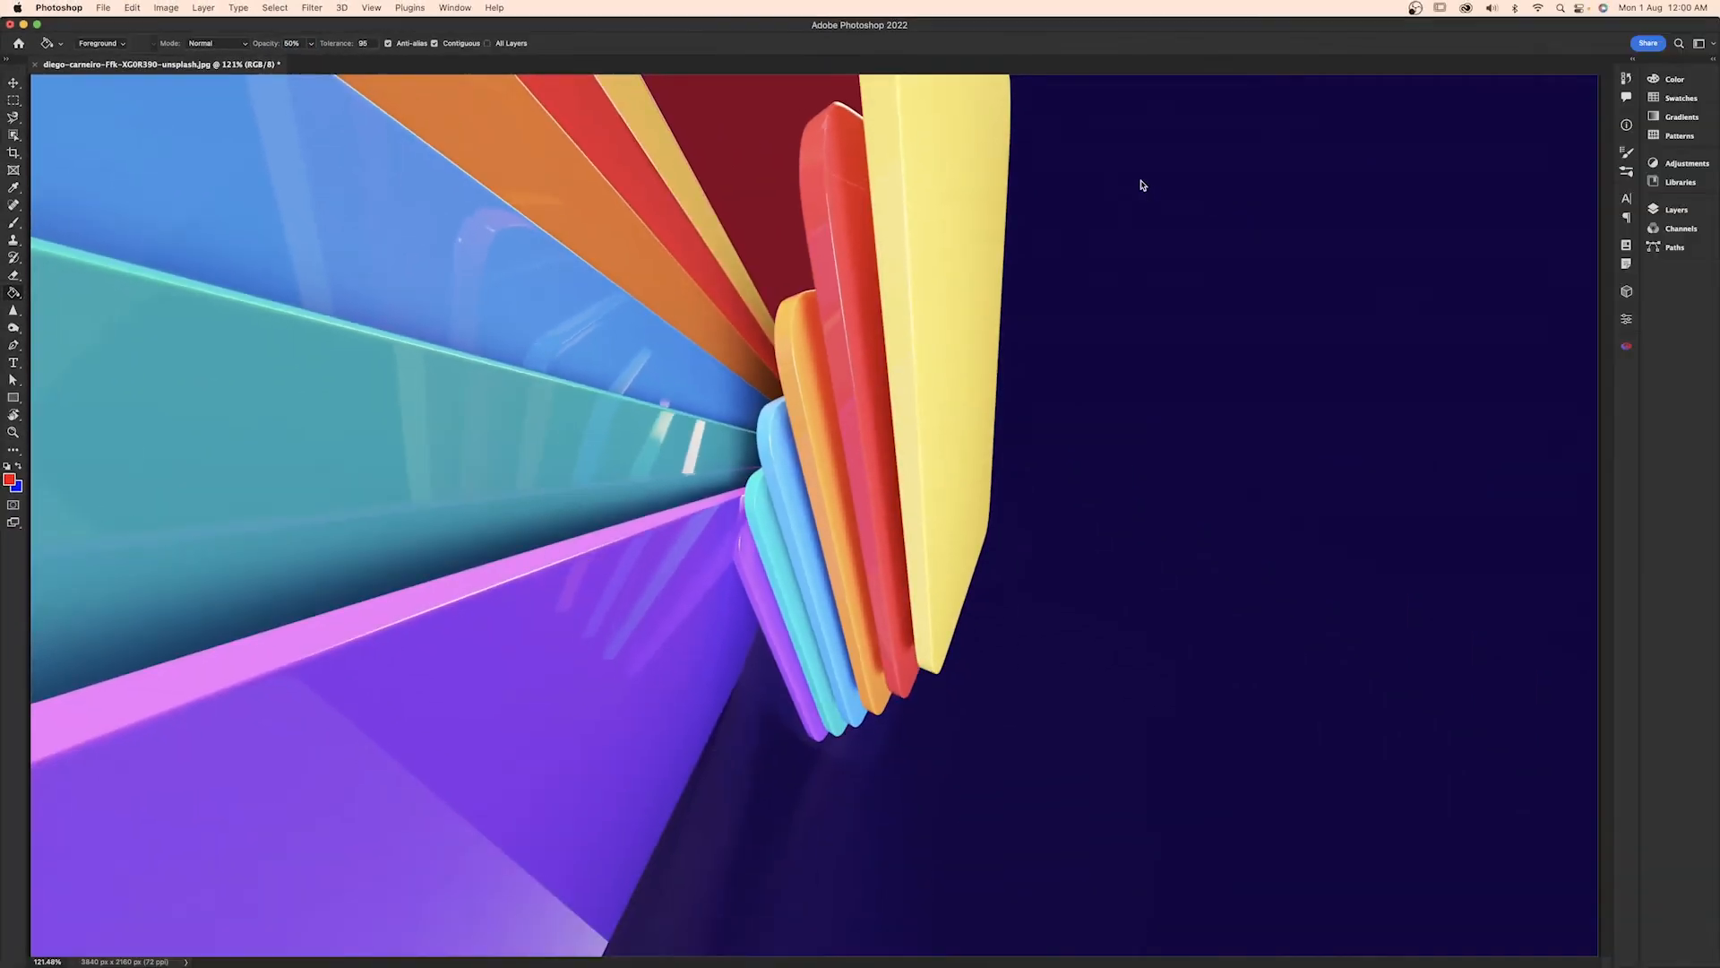
- Fill the large dark background area with red at 50% opacity, undo it, and refill both dark areas
left_click(1143, 186)
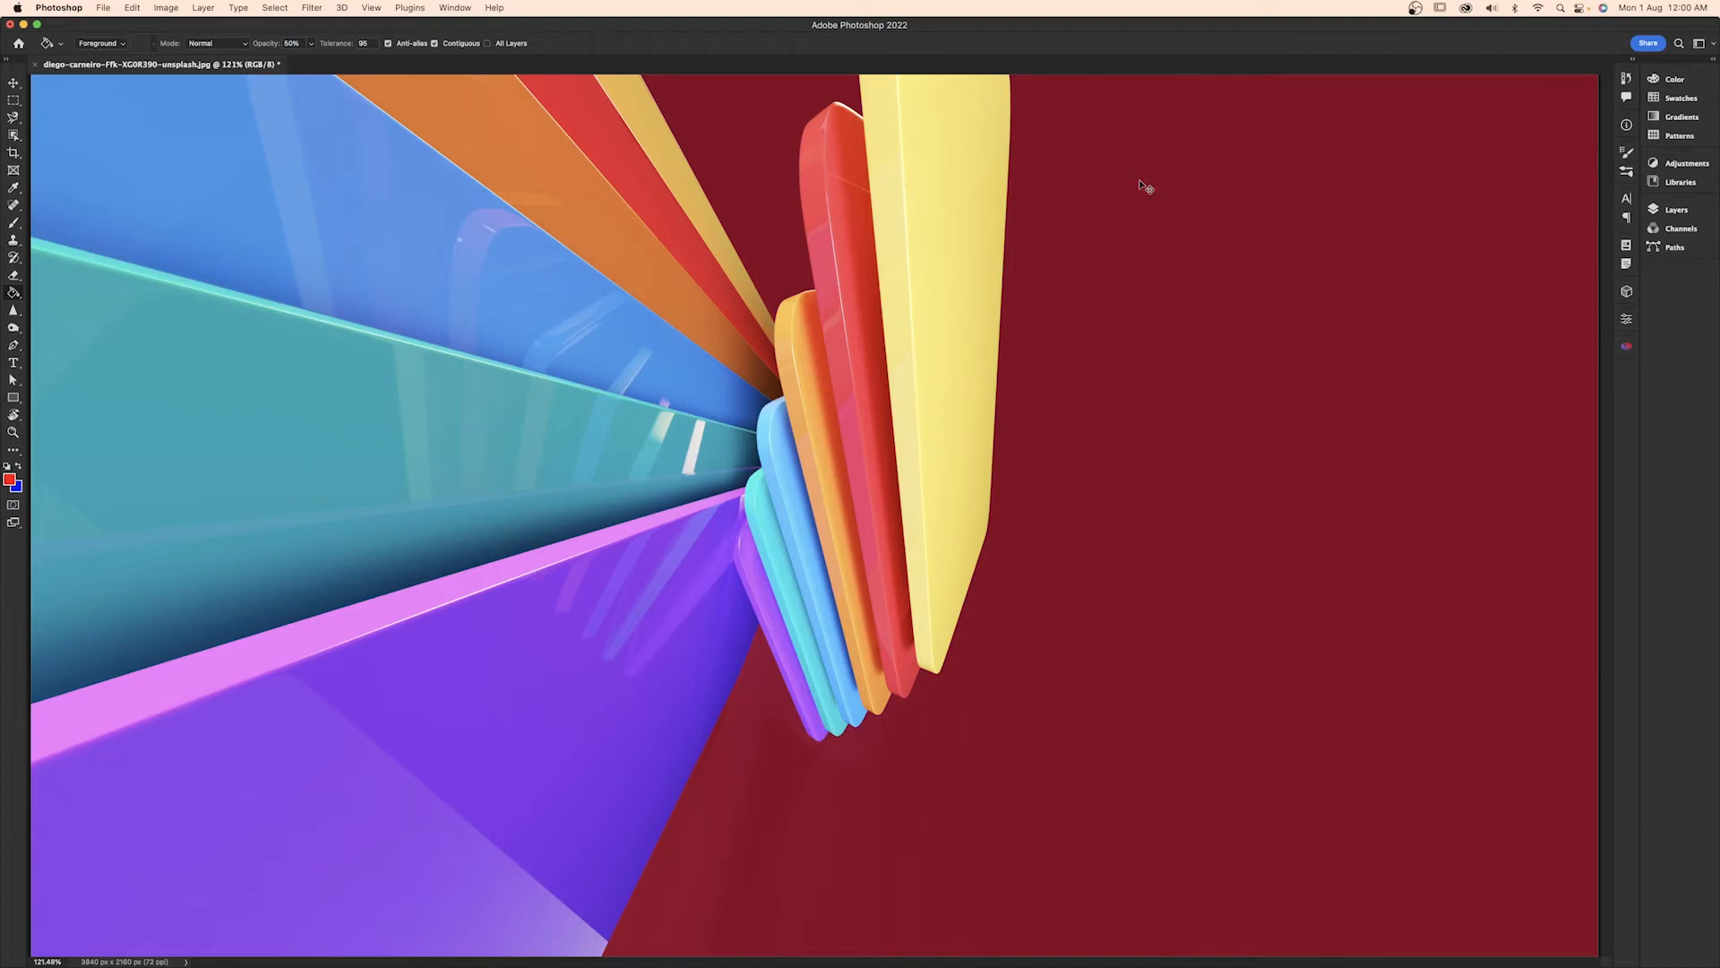
key("super+z")
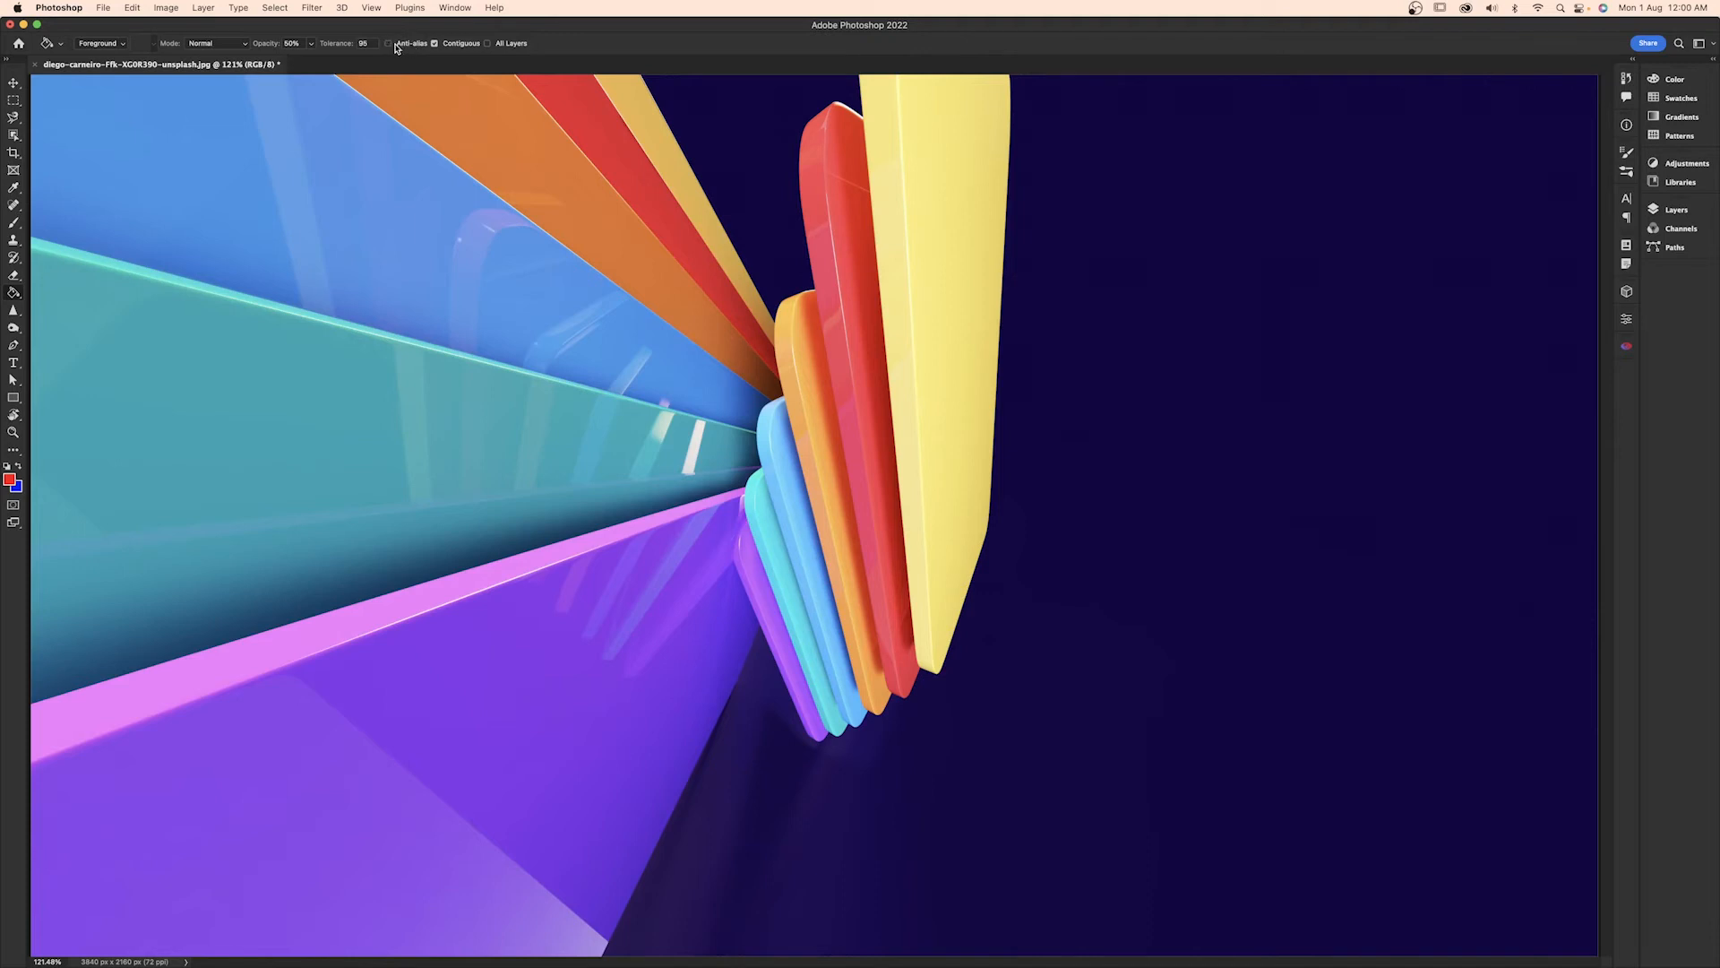
left_click(1138, 166)
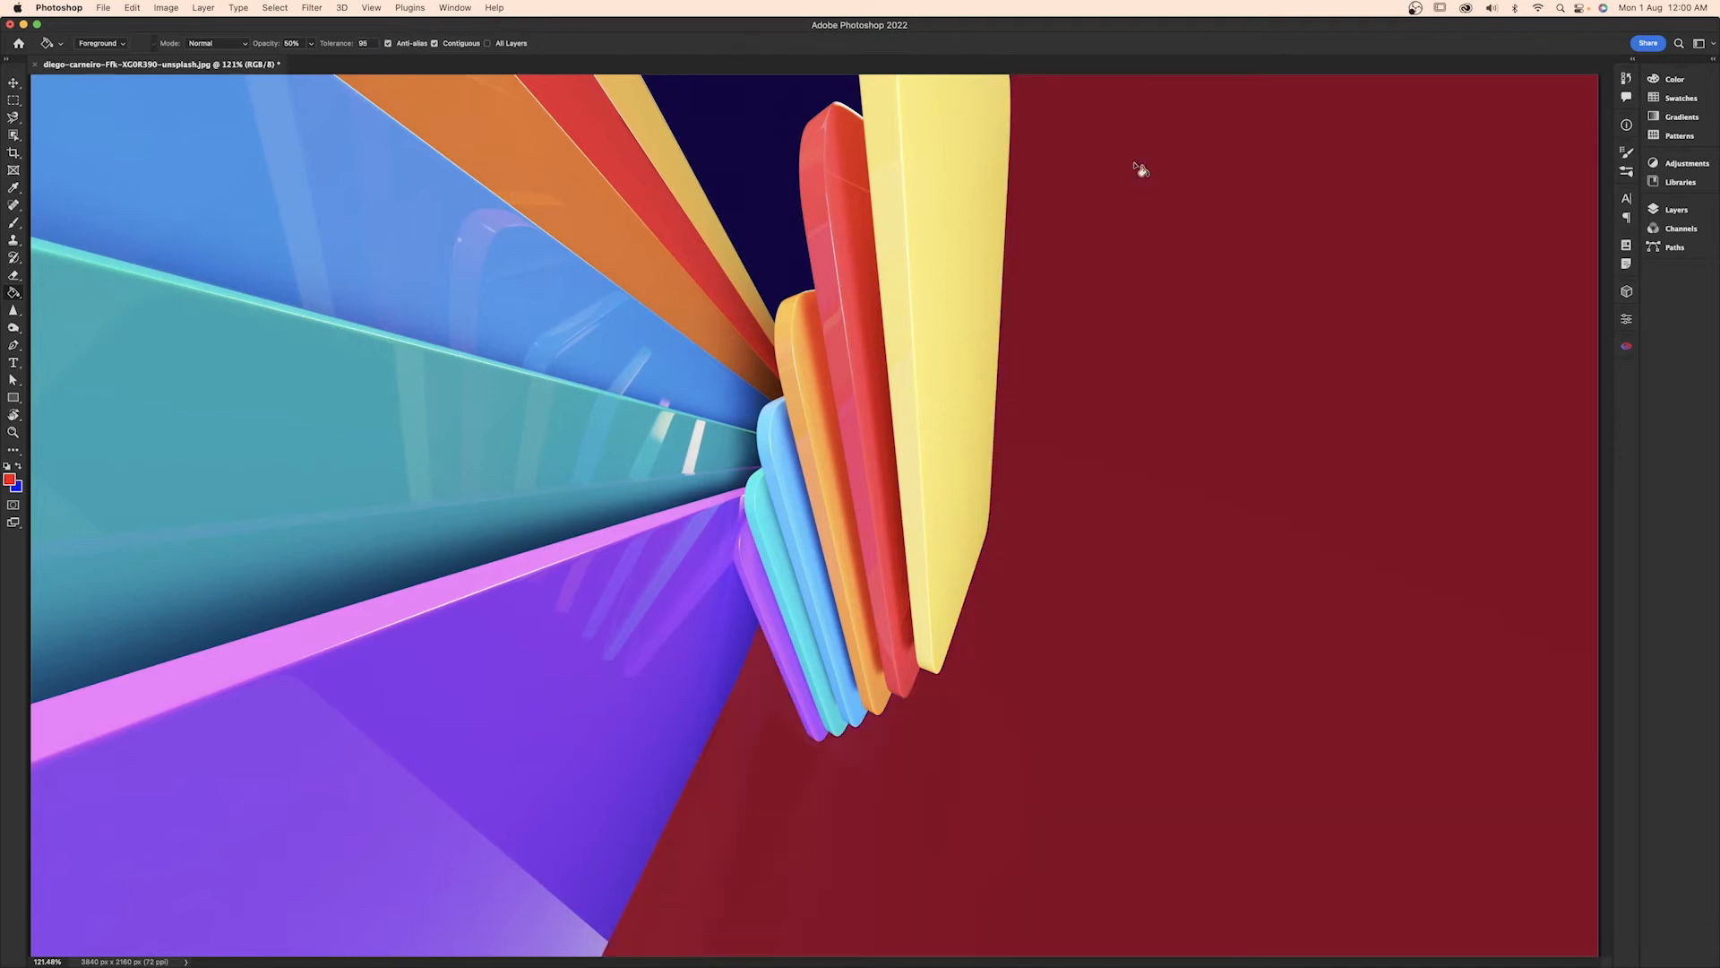
left_click(751, 141)
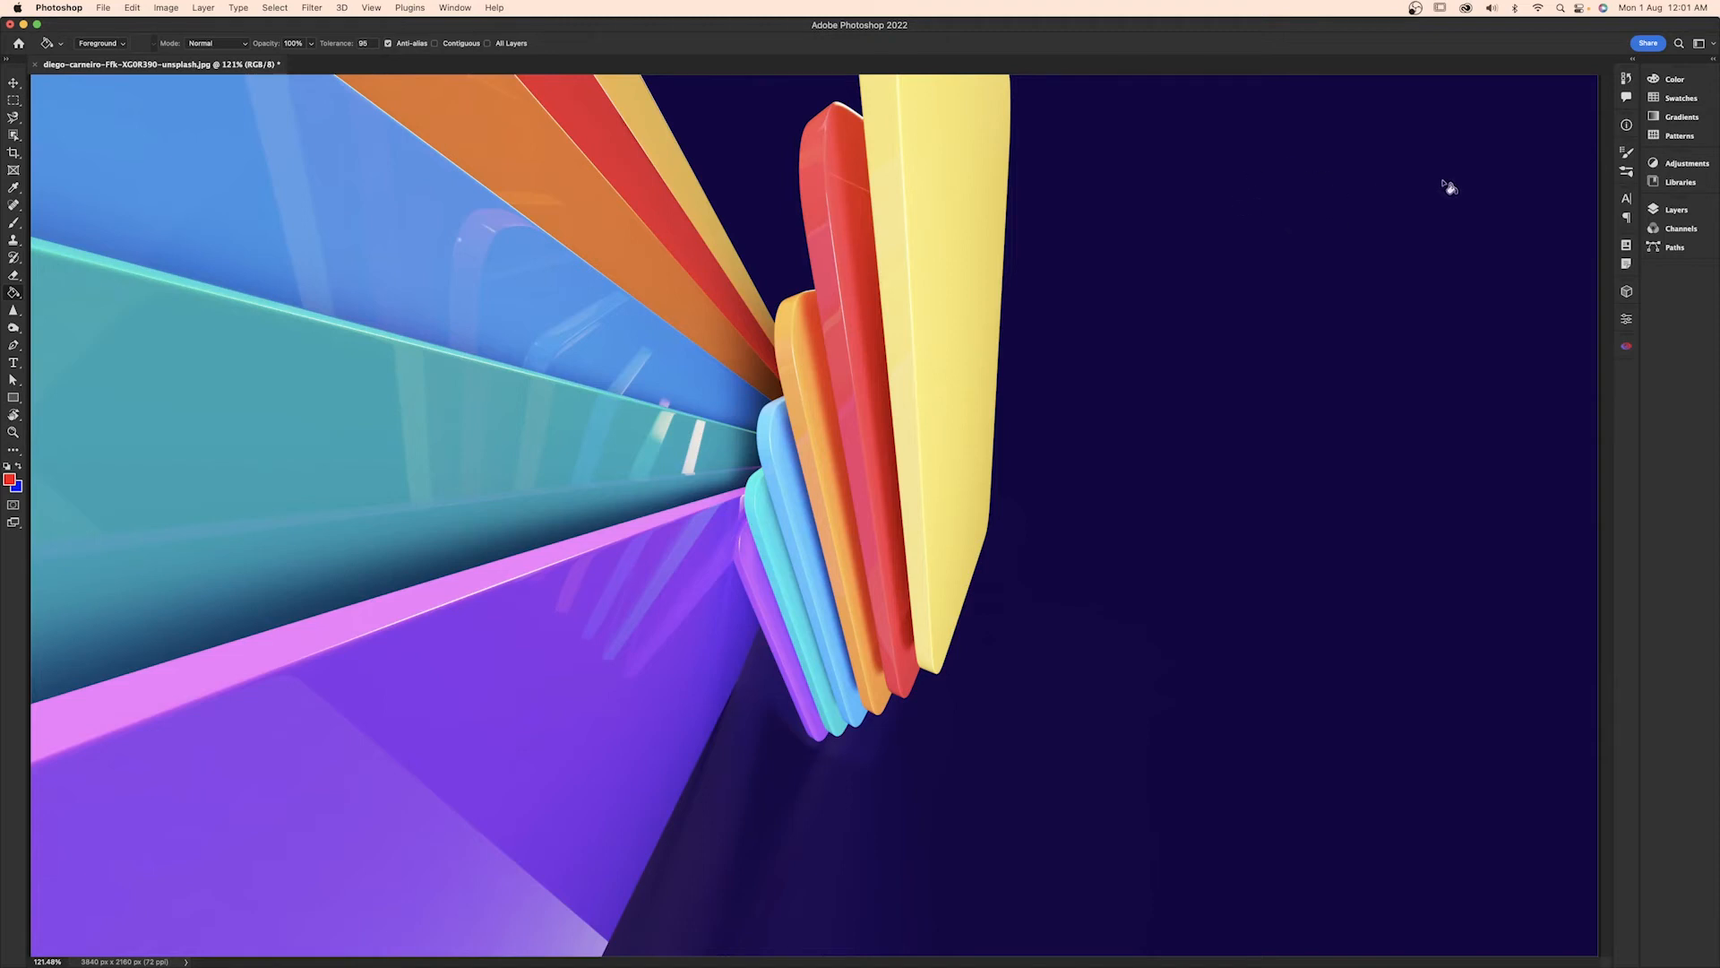
- Fill all similar dark pixels with red at 100% opacity with Contiguous off, examine the panel edges, and undo the fill
left_click(1527, 139)
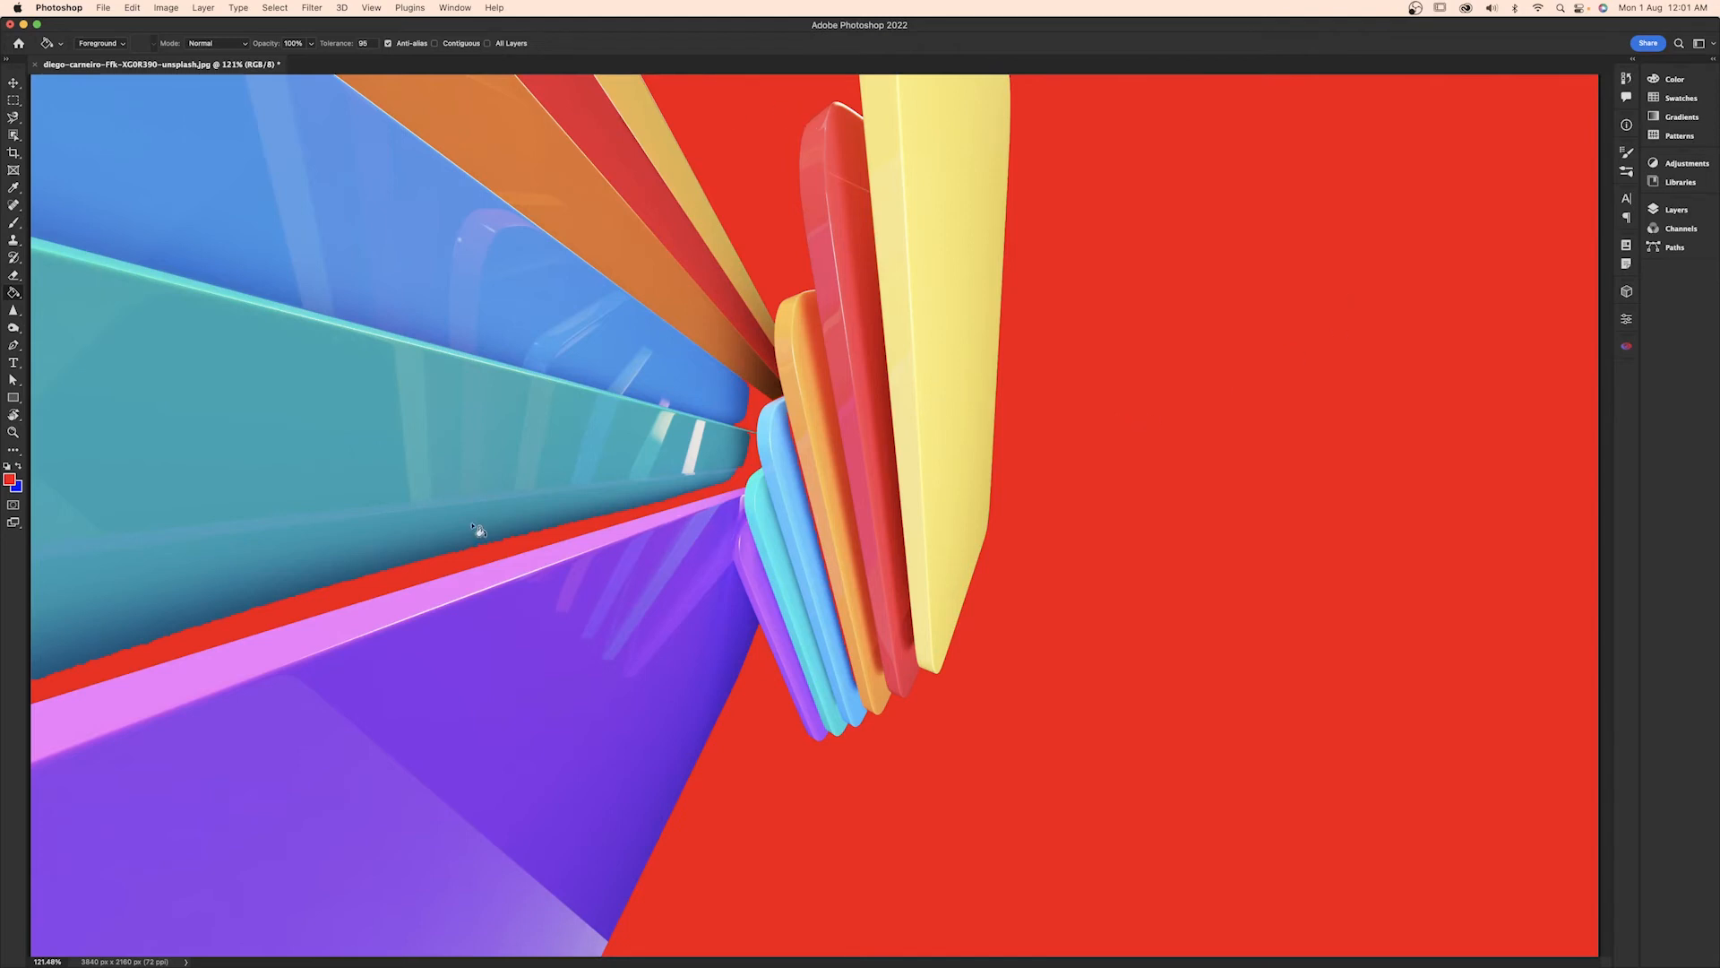
left_click_drag(743, 459, 888, 353)
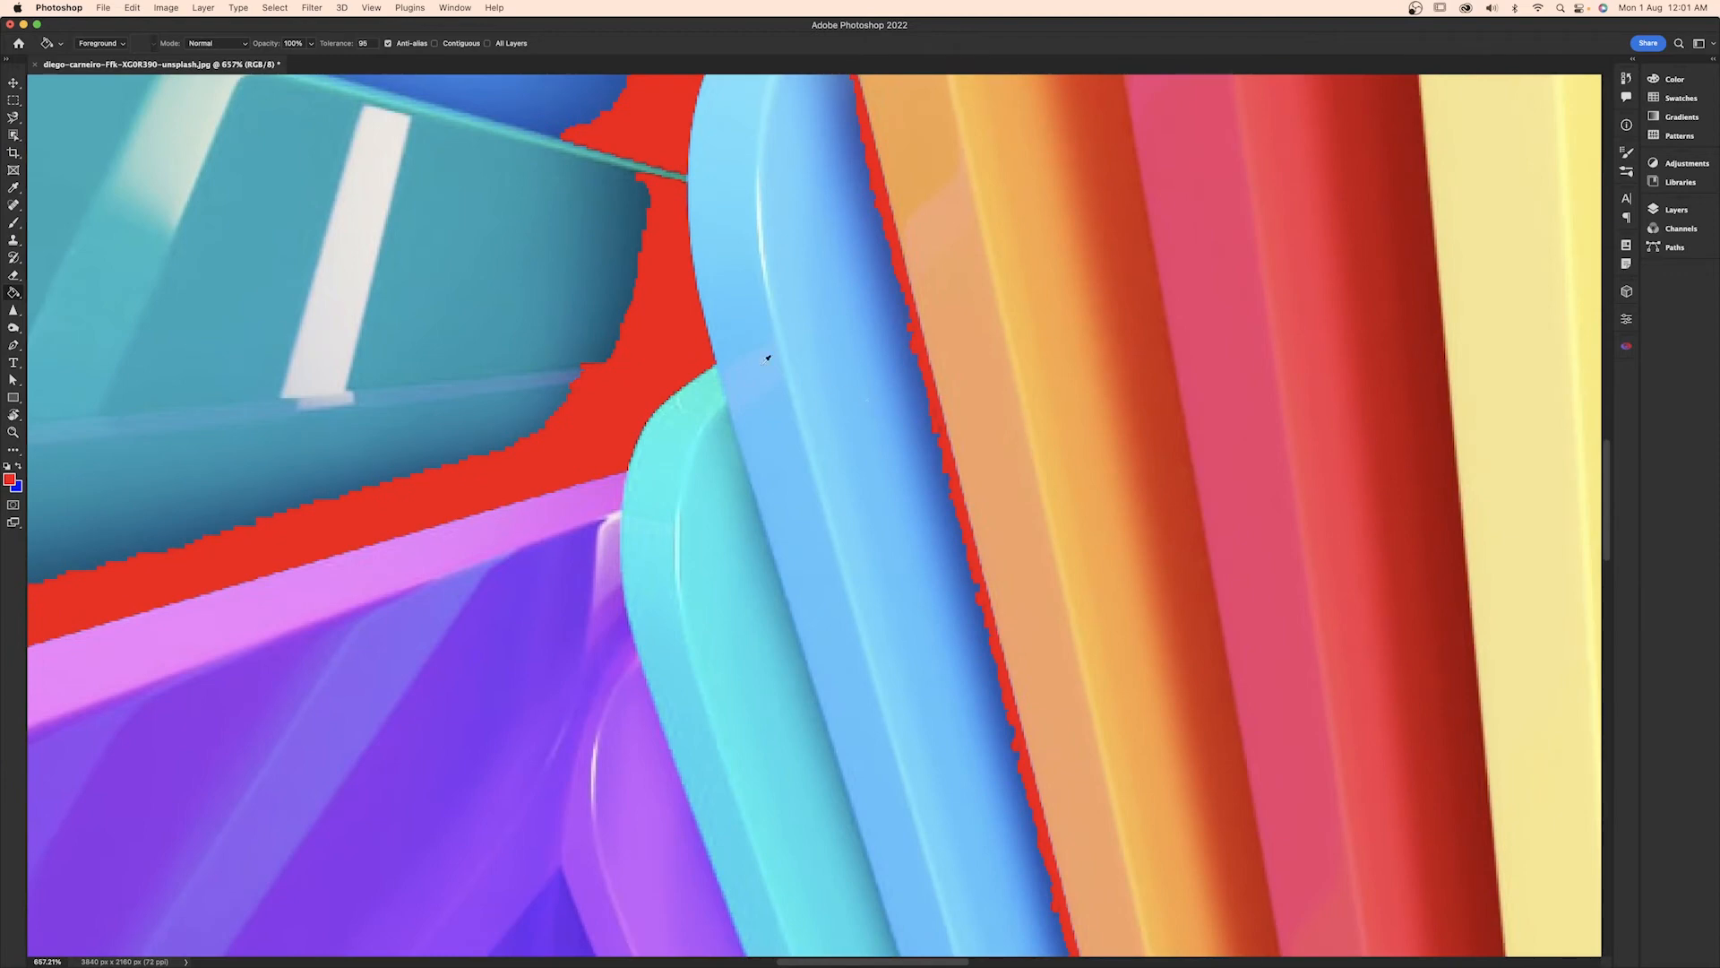
scroll(766, 358, "down", 10)
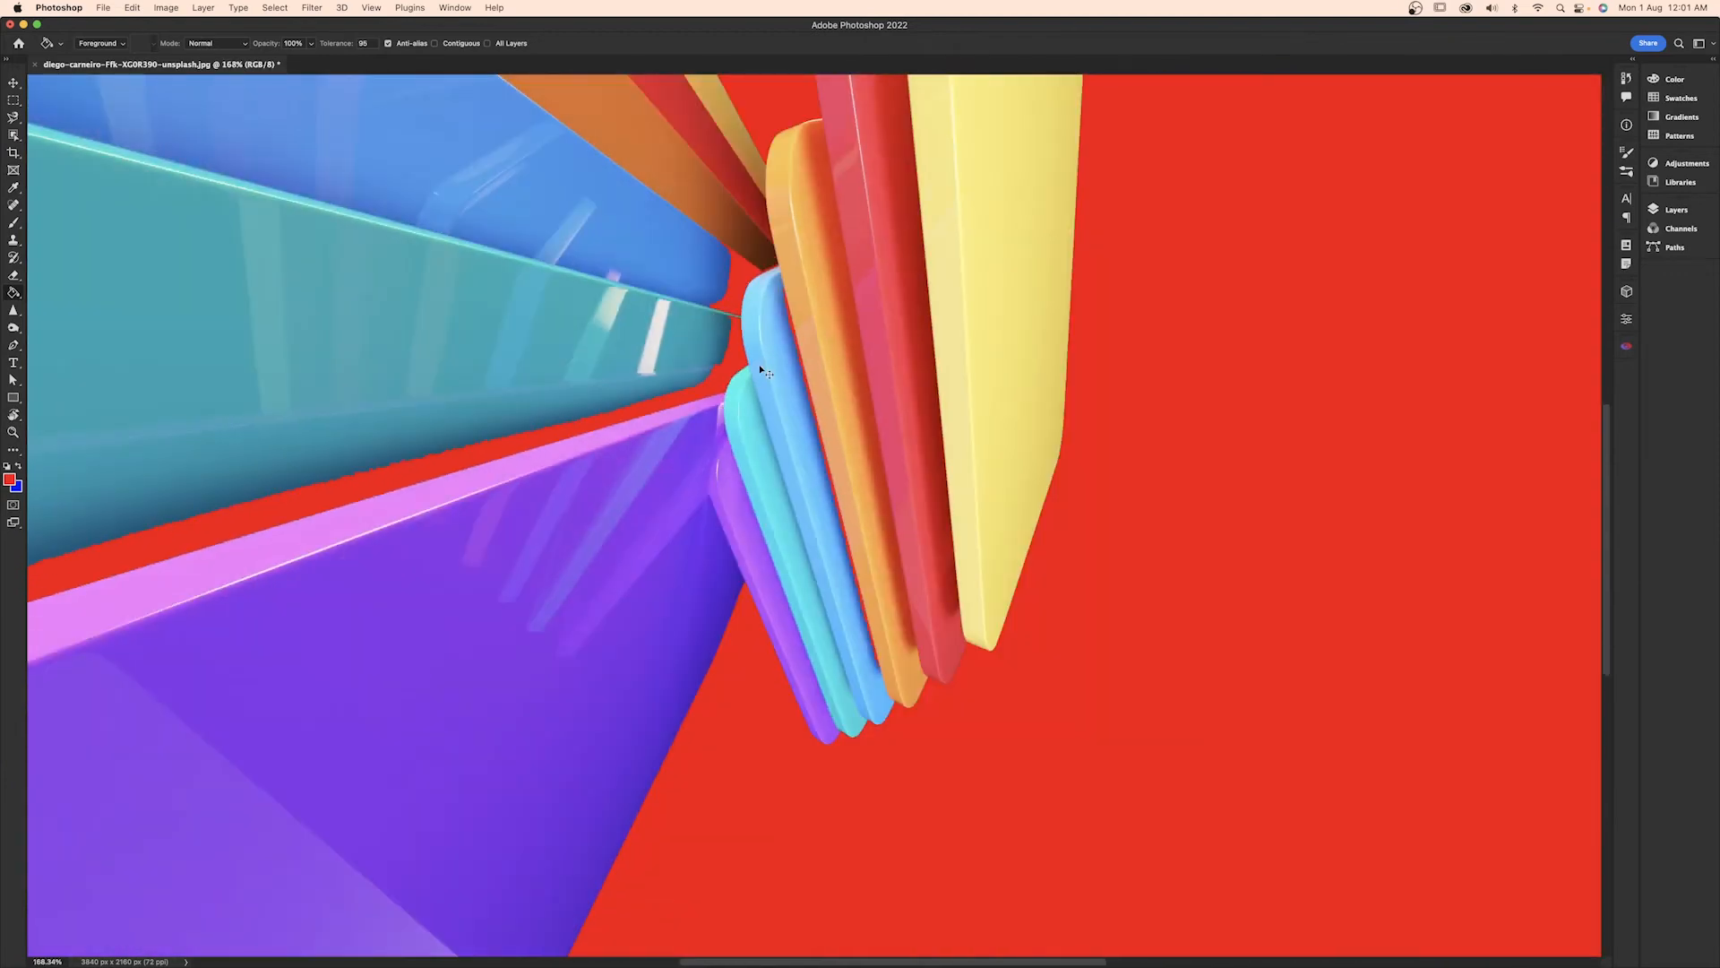
scroll(761, 370, "down", 2)
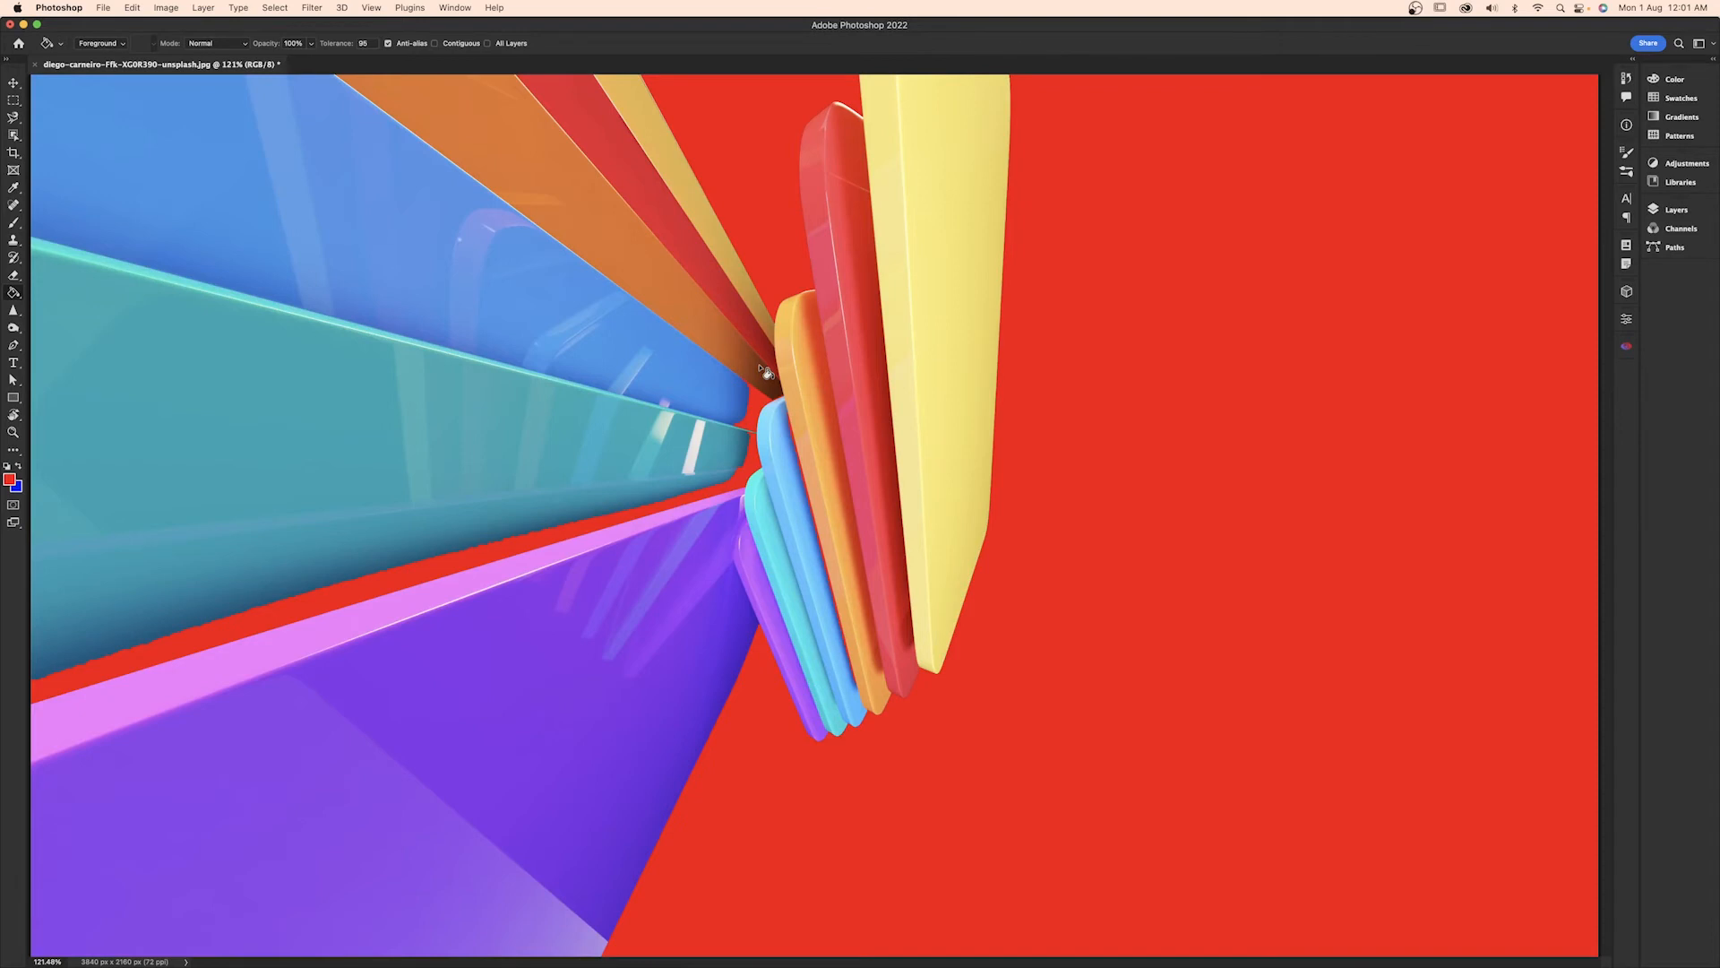
key("super+z")
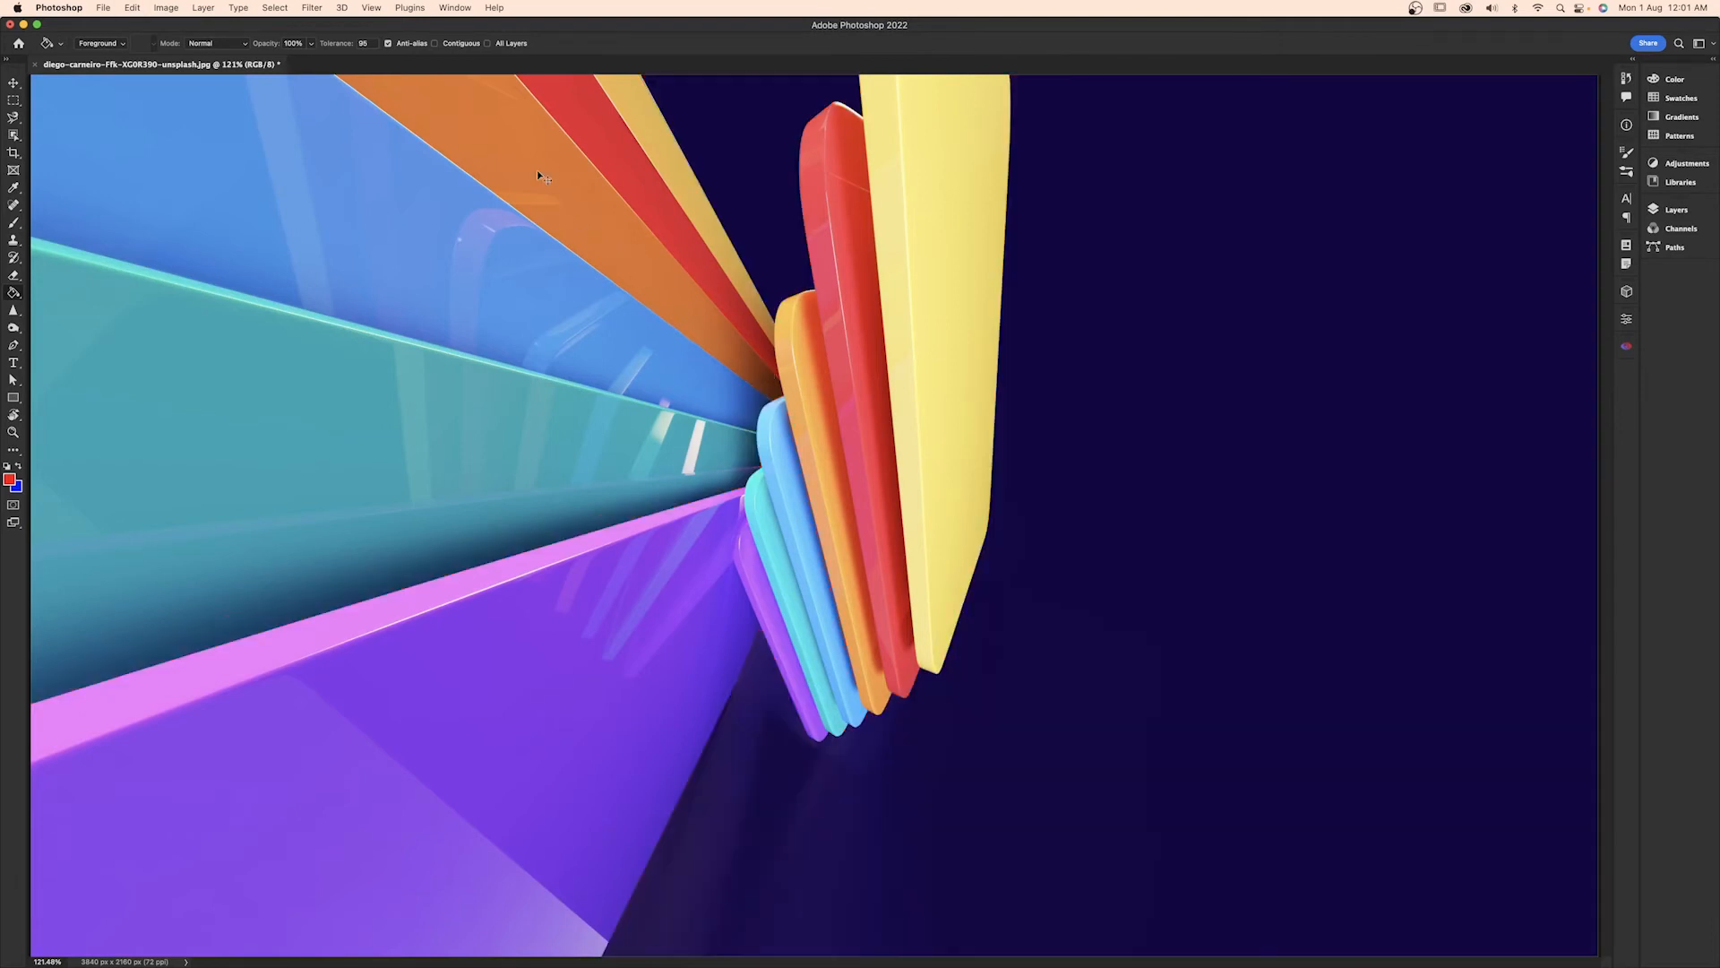
- Turn on Contiguous and fill both dark background areas with red at 100% opacity
left_click(457, 44)
left_click(1408, 301)
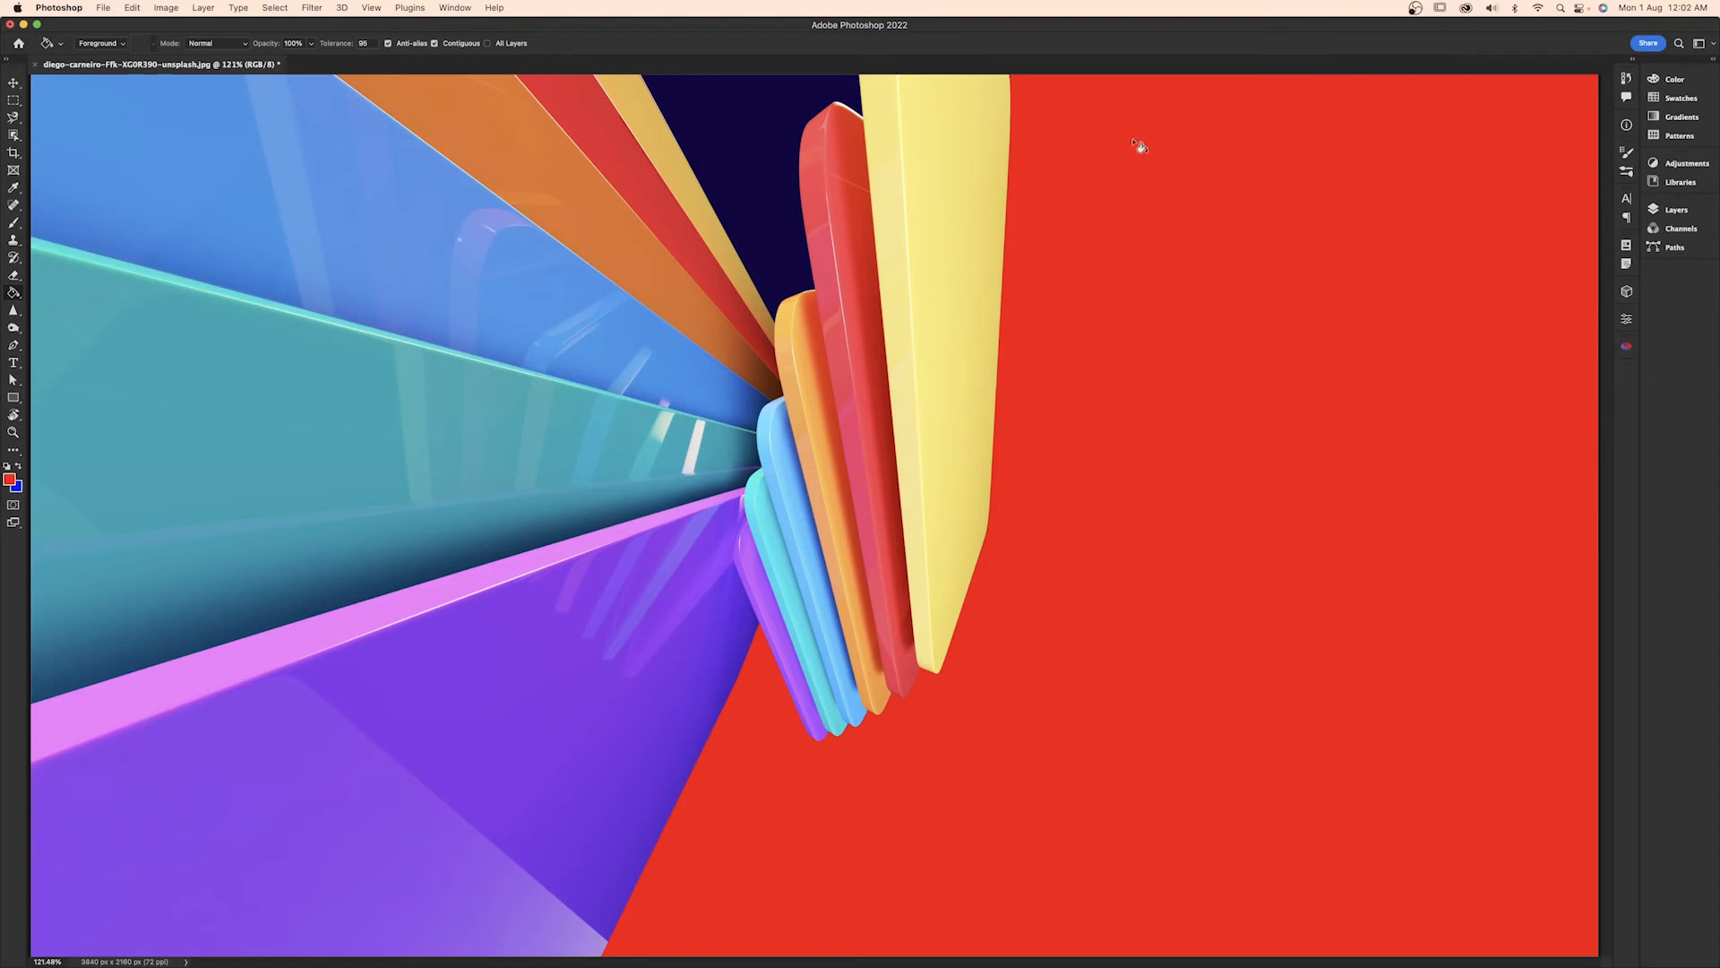
left_click(776, 146)
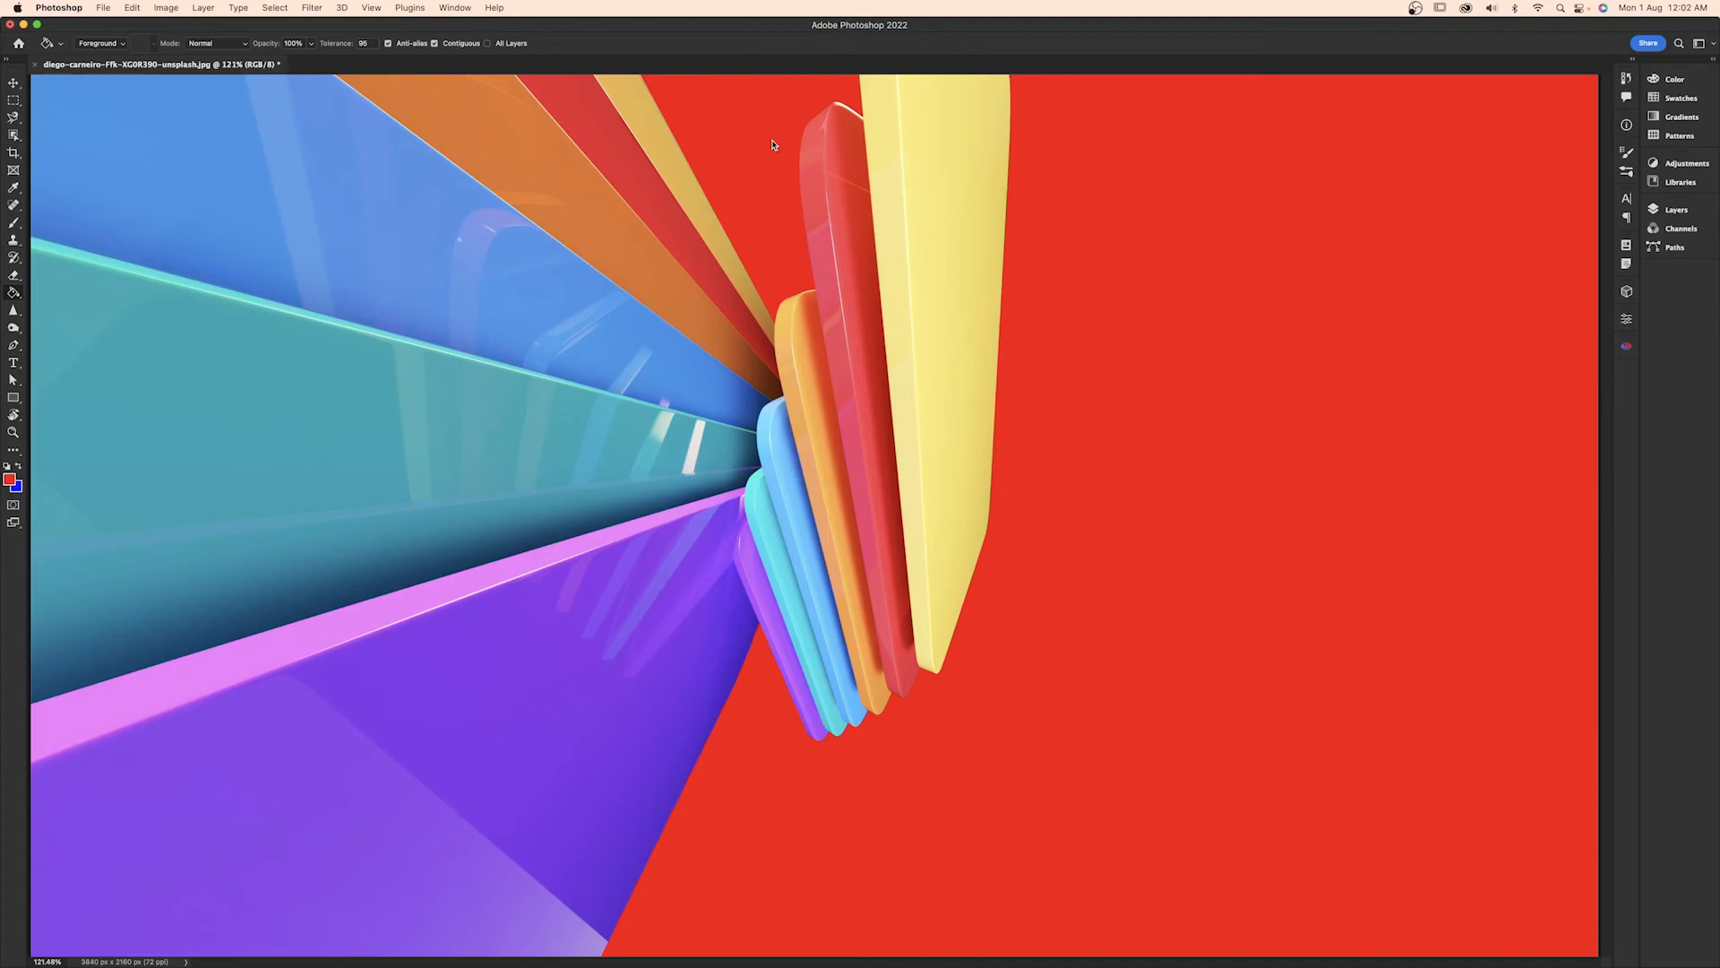
left_click(504, 44)
left_click(503, 44)
- Fill the large dark background area with the brown grass pattern
left_click(1024, 337)
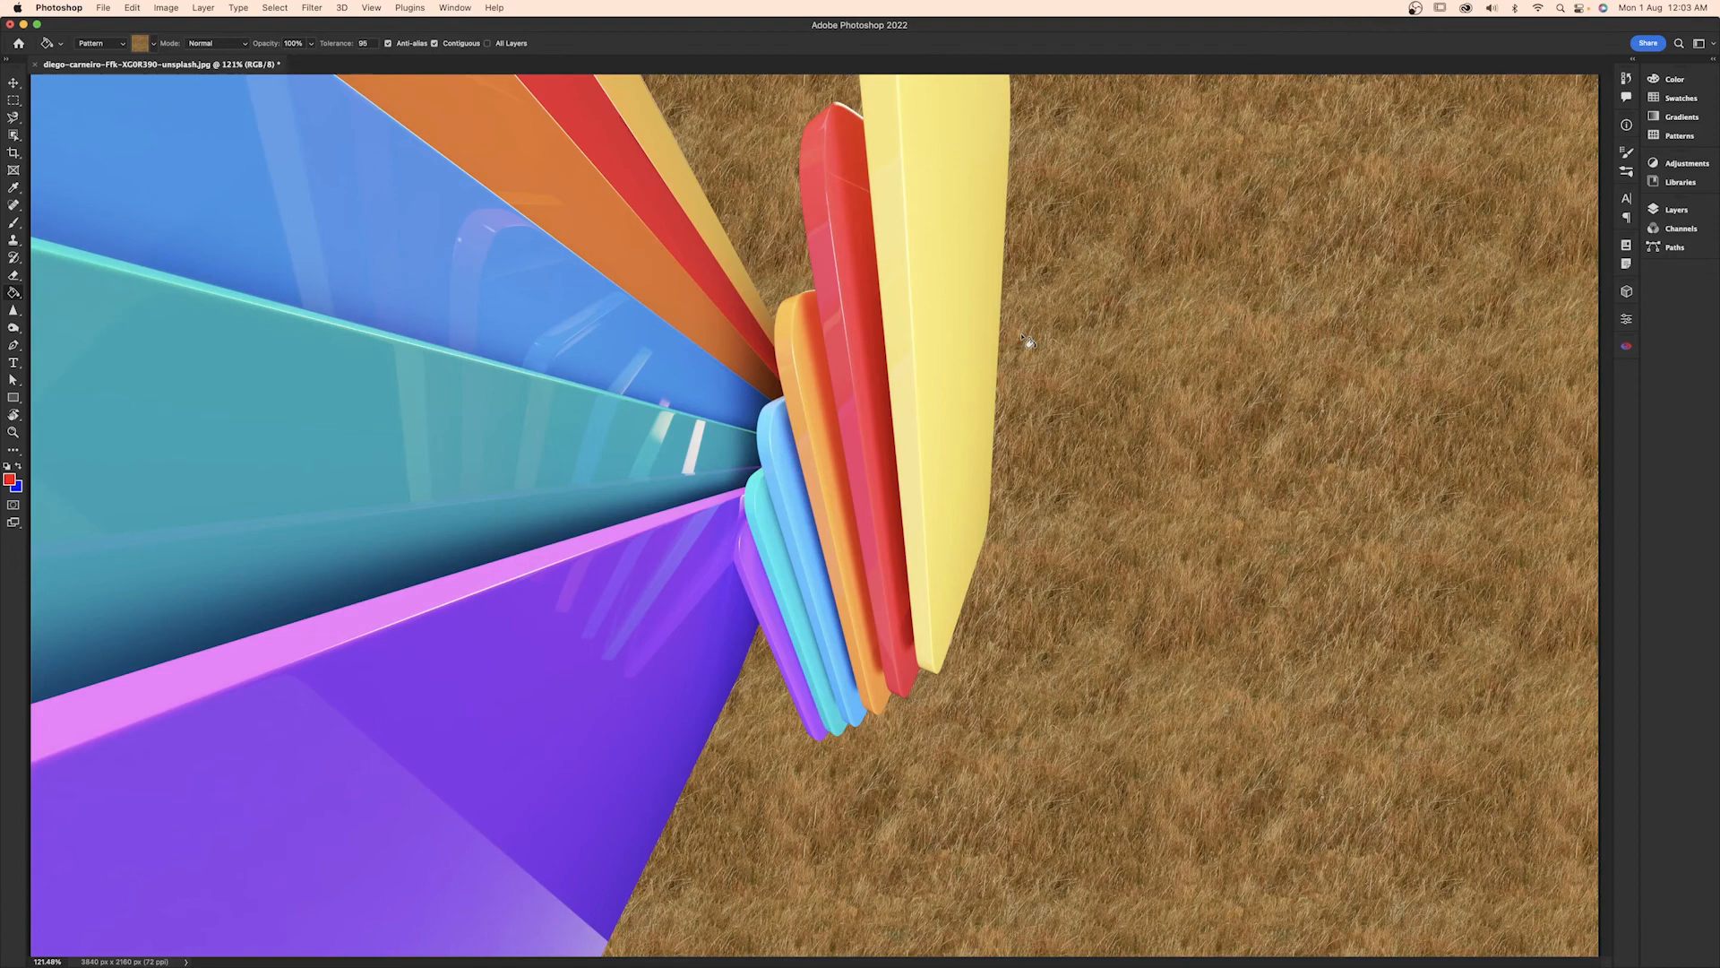
key("f")
key("f")
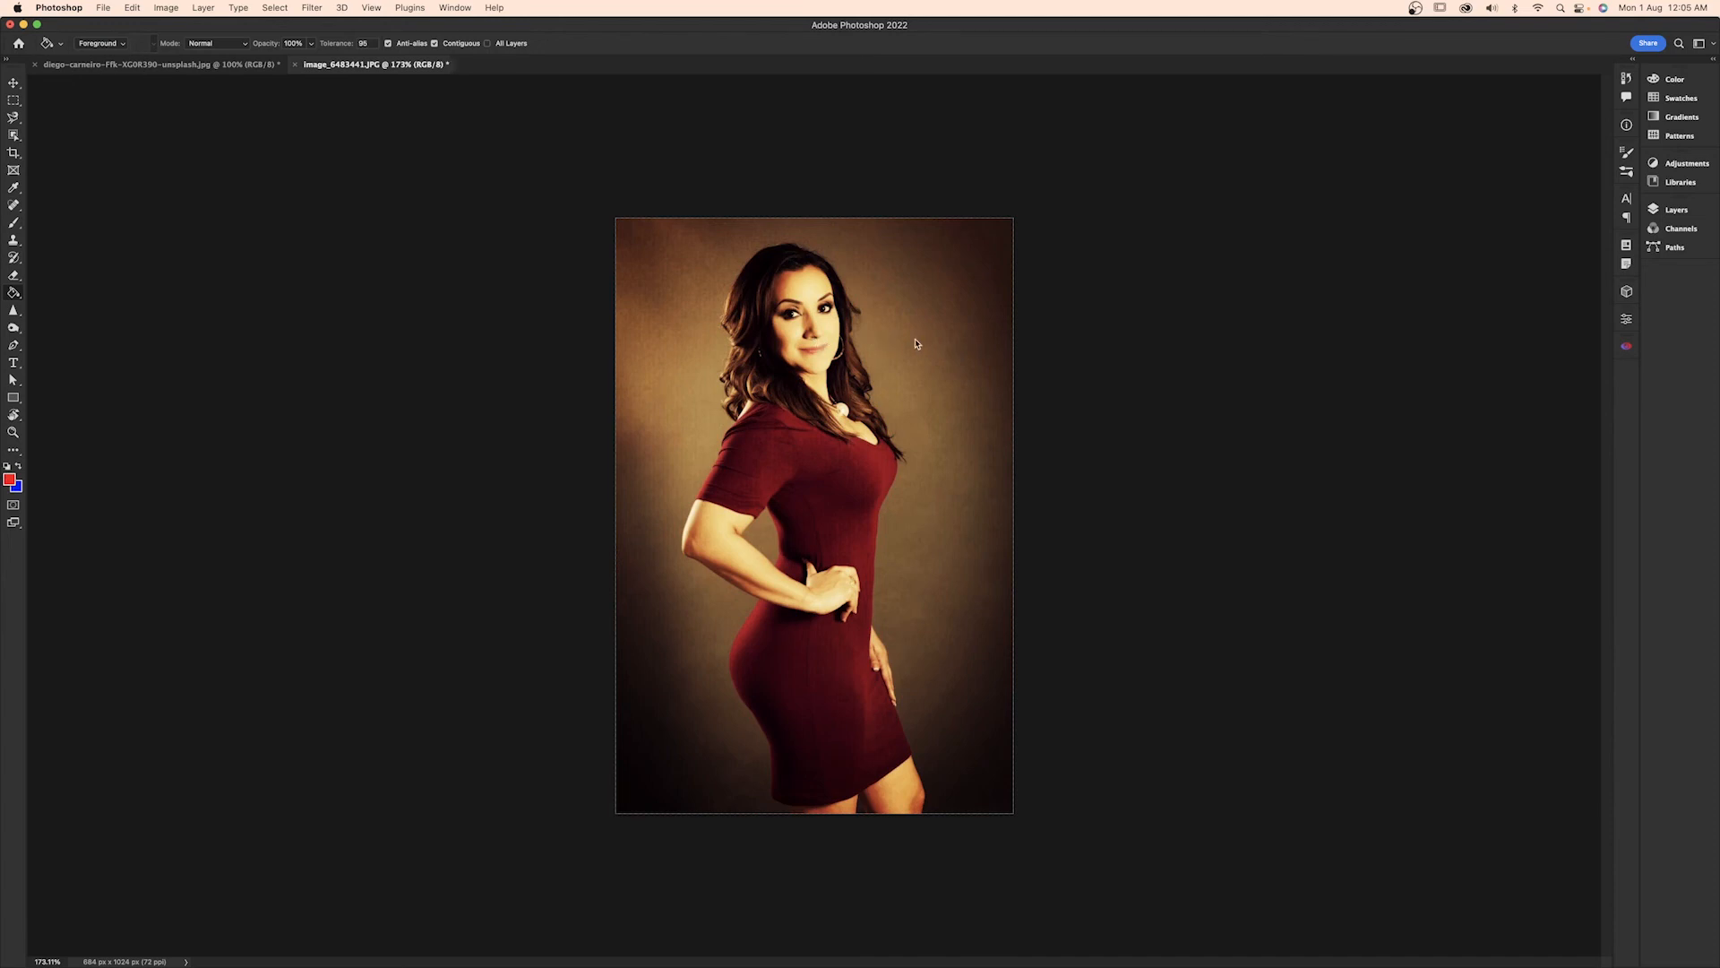
- Try a red fill on the portrait's background, undo it, and set the fill tolerance to 32
left_click(915, 343)
key("super+z")
left_click_drag(345, 49, 301, 50)
- Fill the portrait's brown background around the woman with red, patch by patch, at tolerance 32
left_click(921, 366)
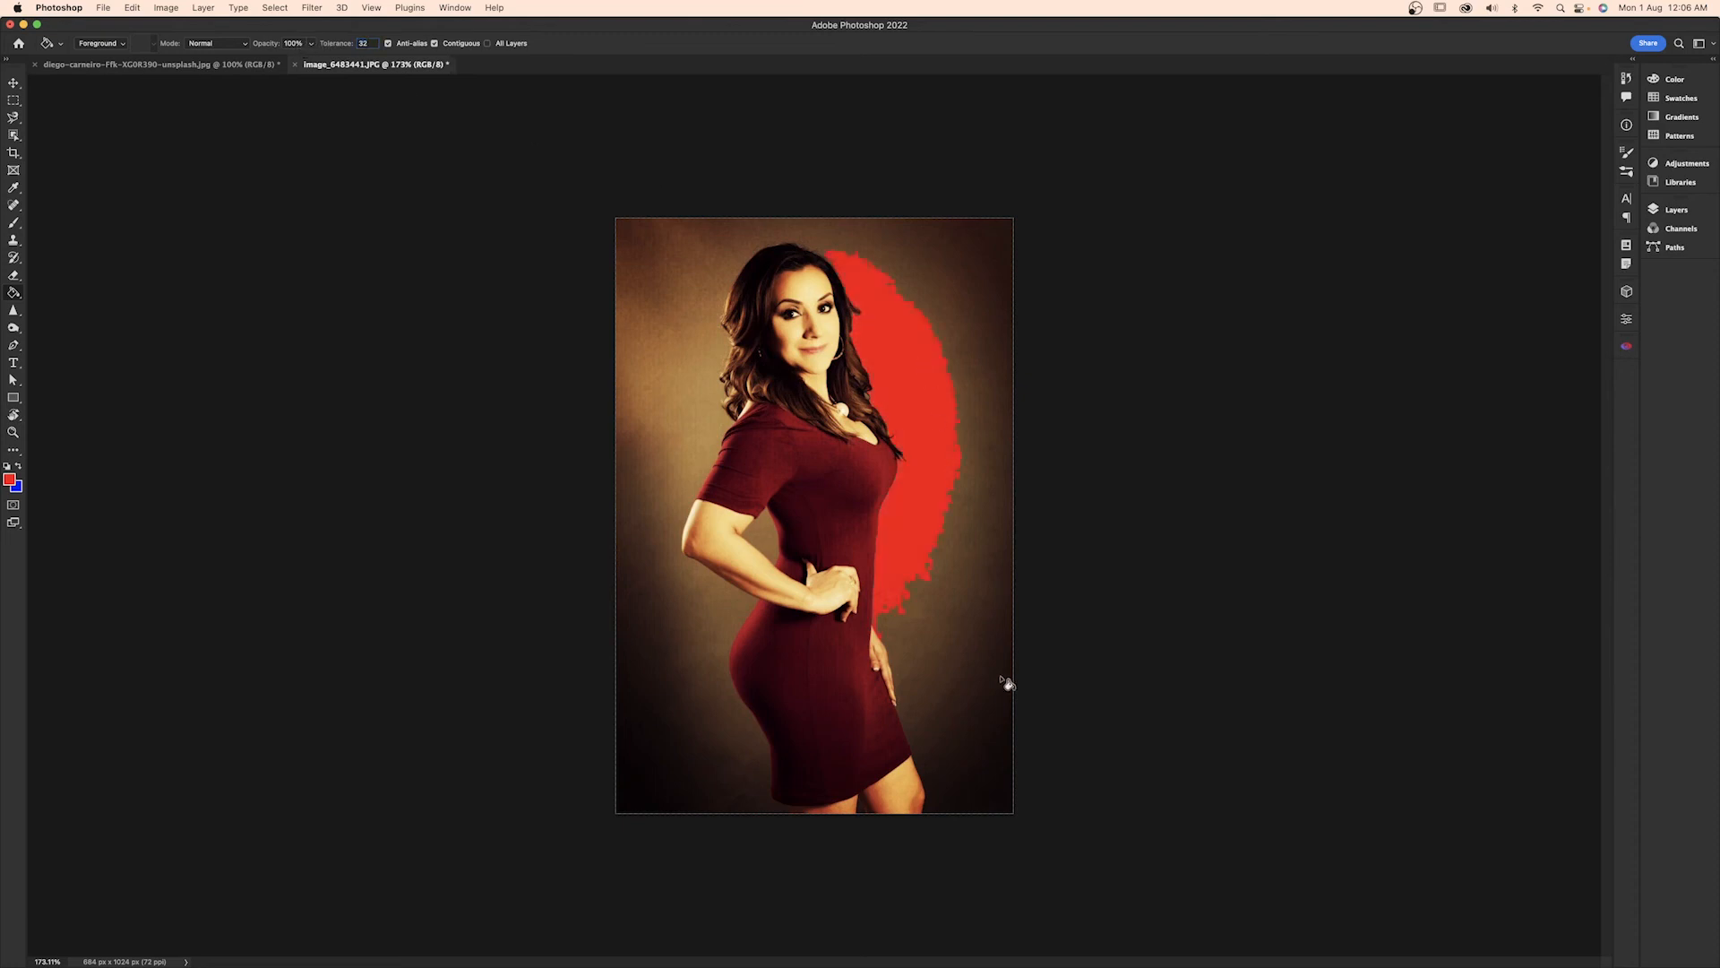
left_click(1000, 719)
left_click(670, 731)
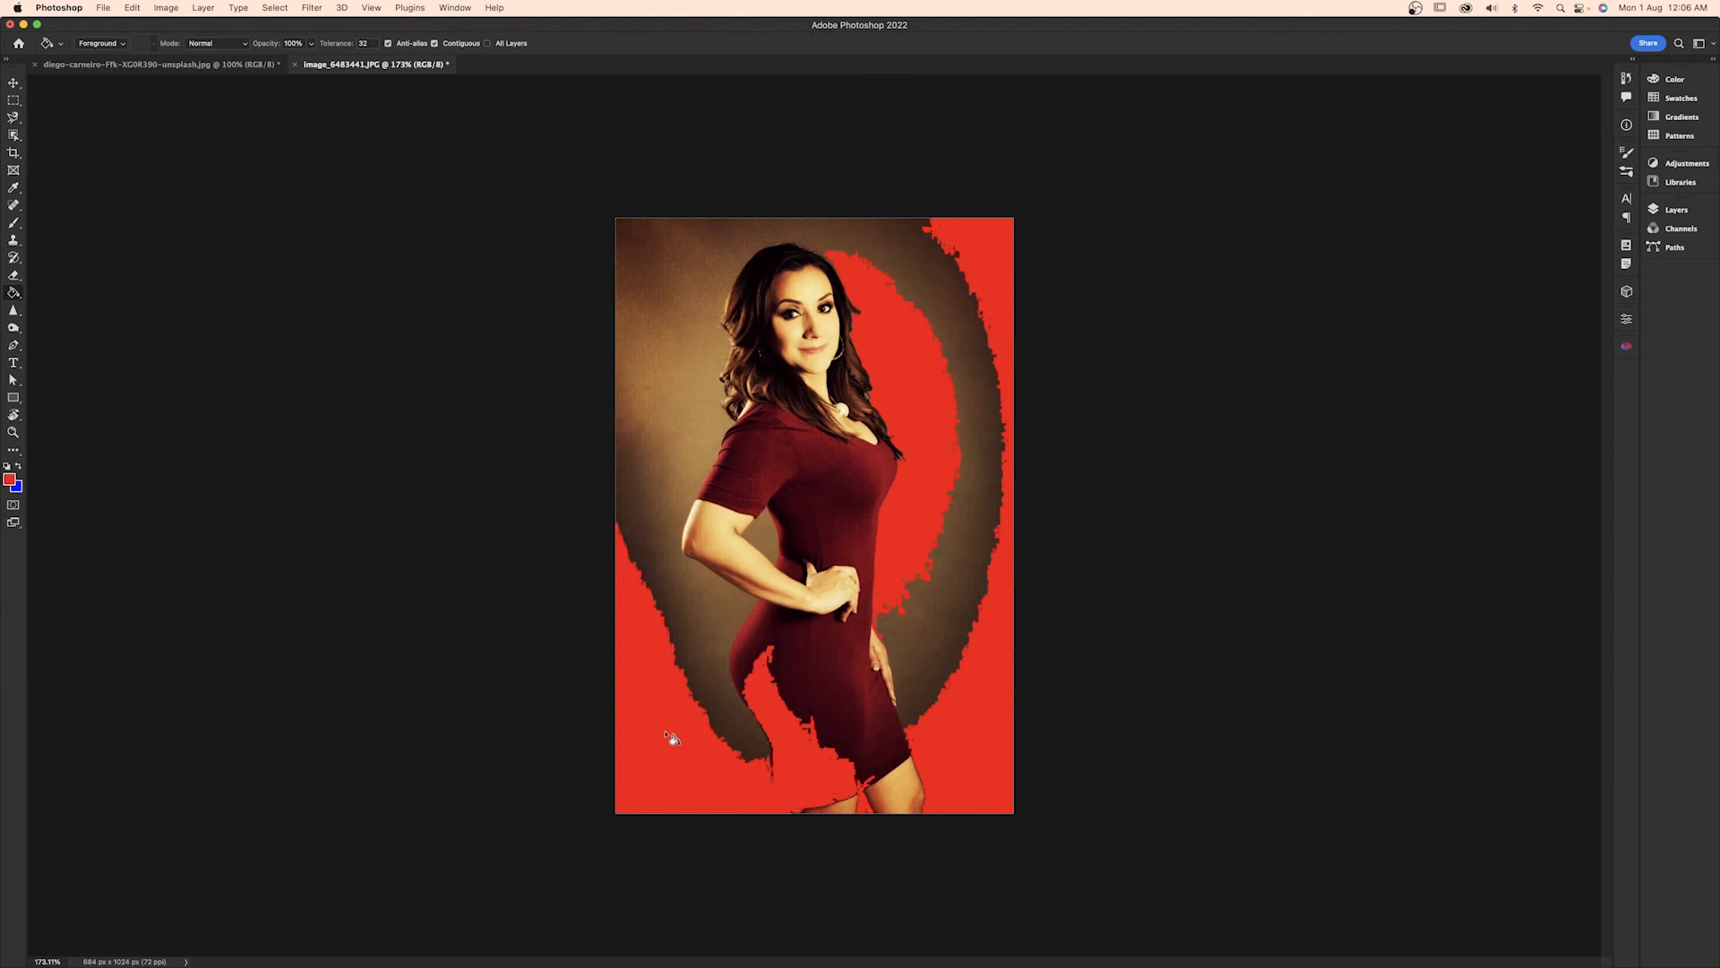
left_click(681, 349)
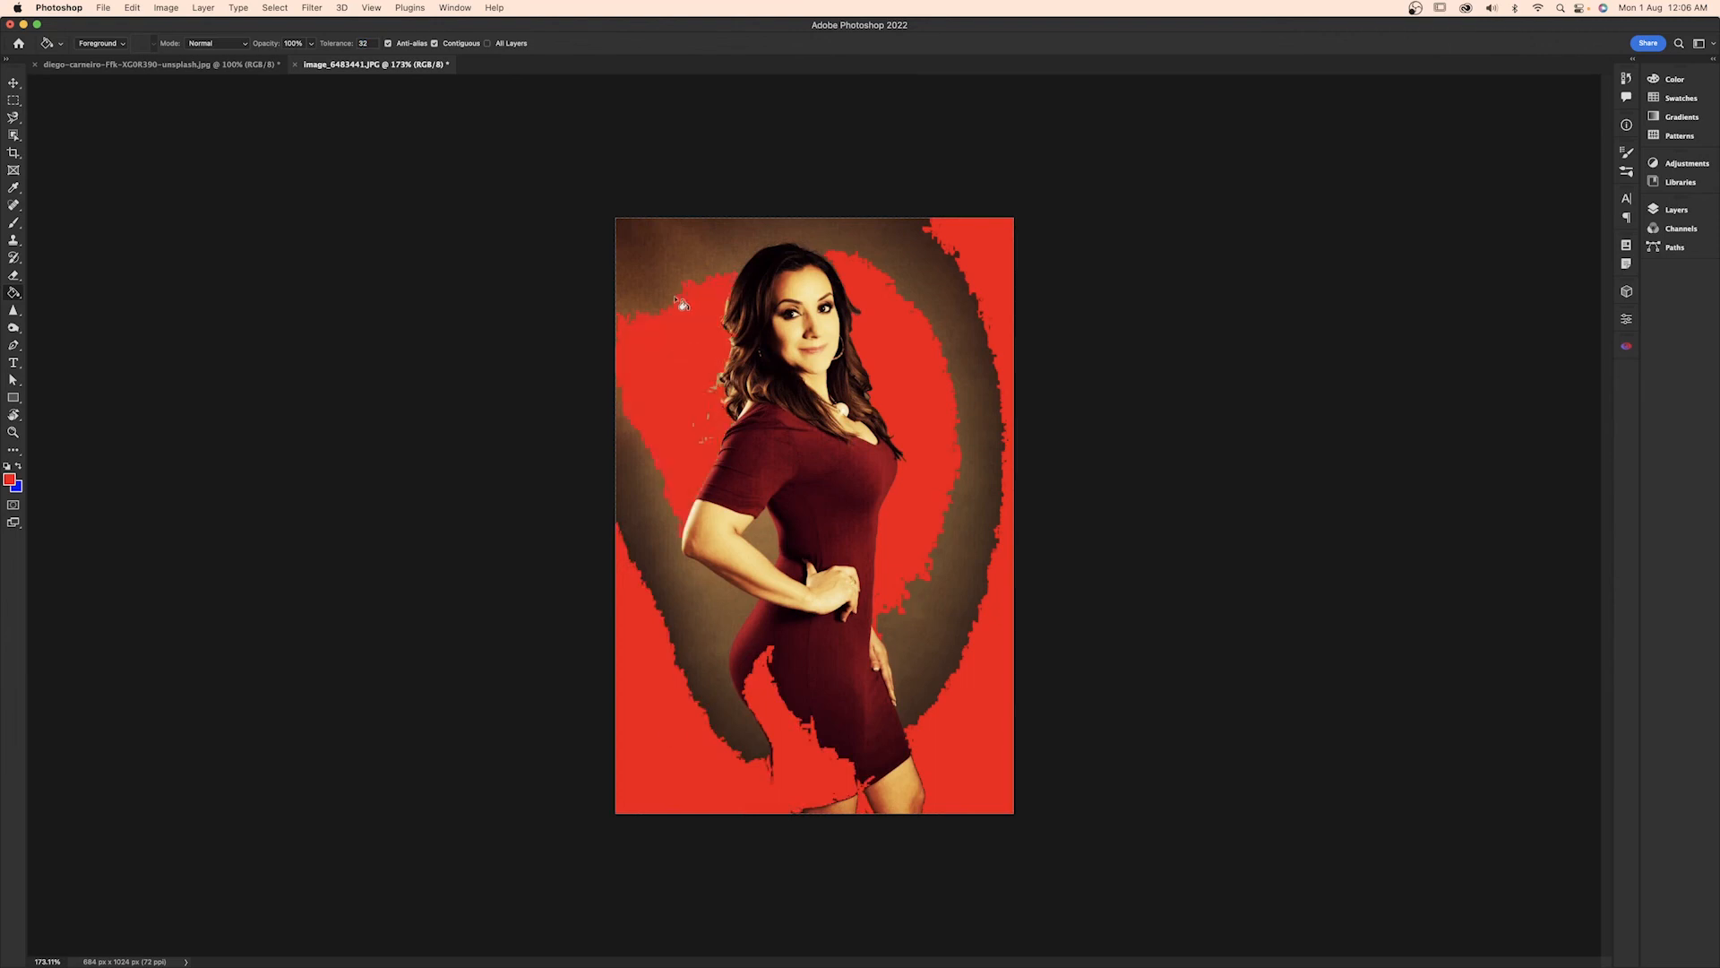
left_click(679, 251)
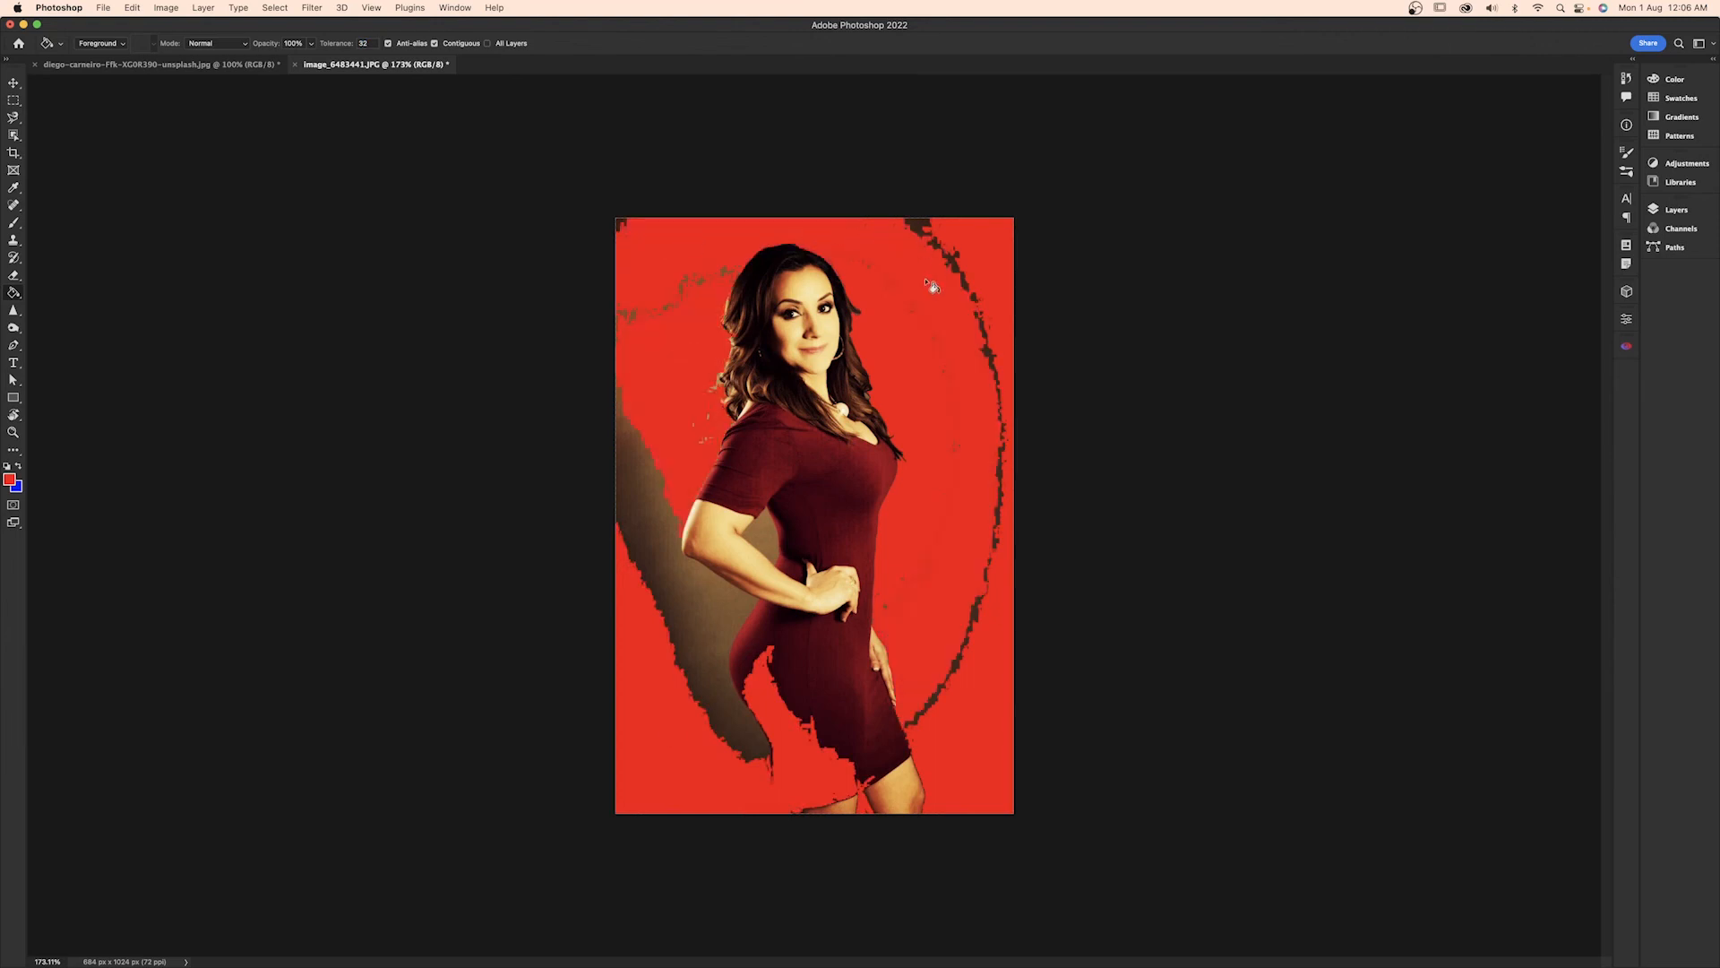
- Undo all the red fills on the portrait's background
key("super+z")
key("super+z")
key("super+z")
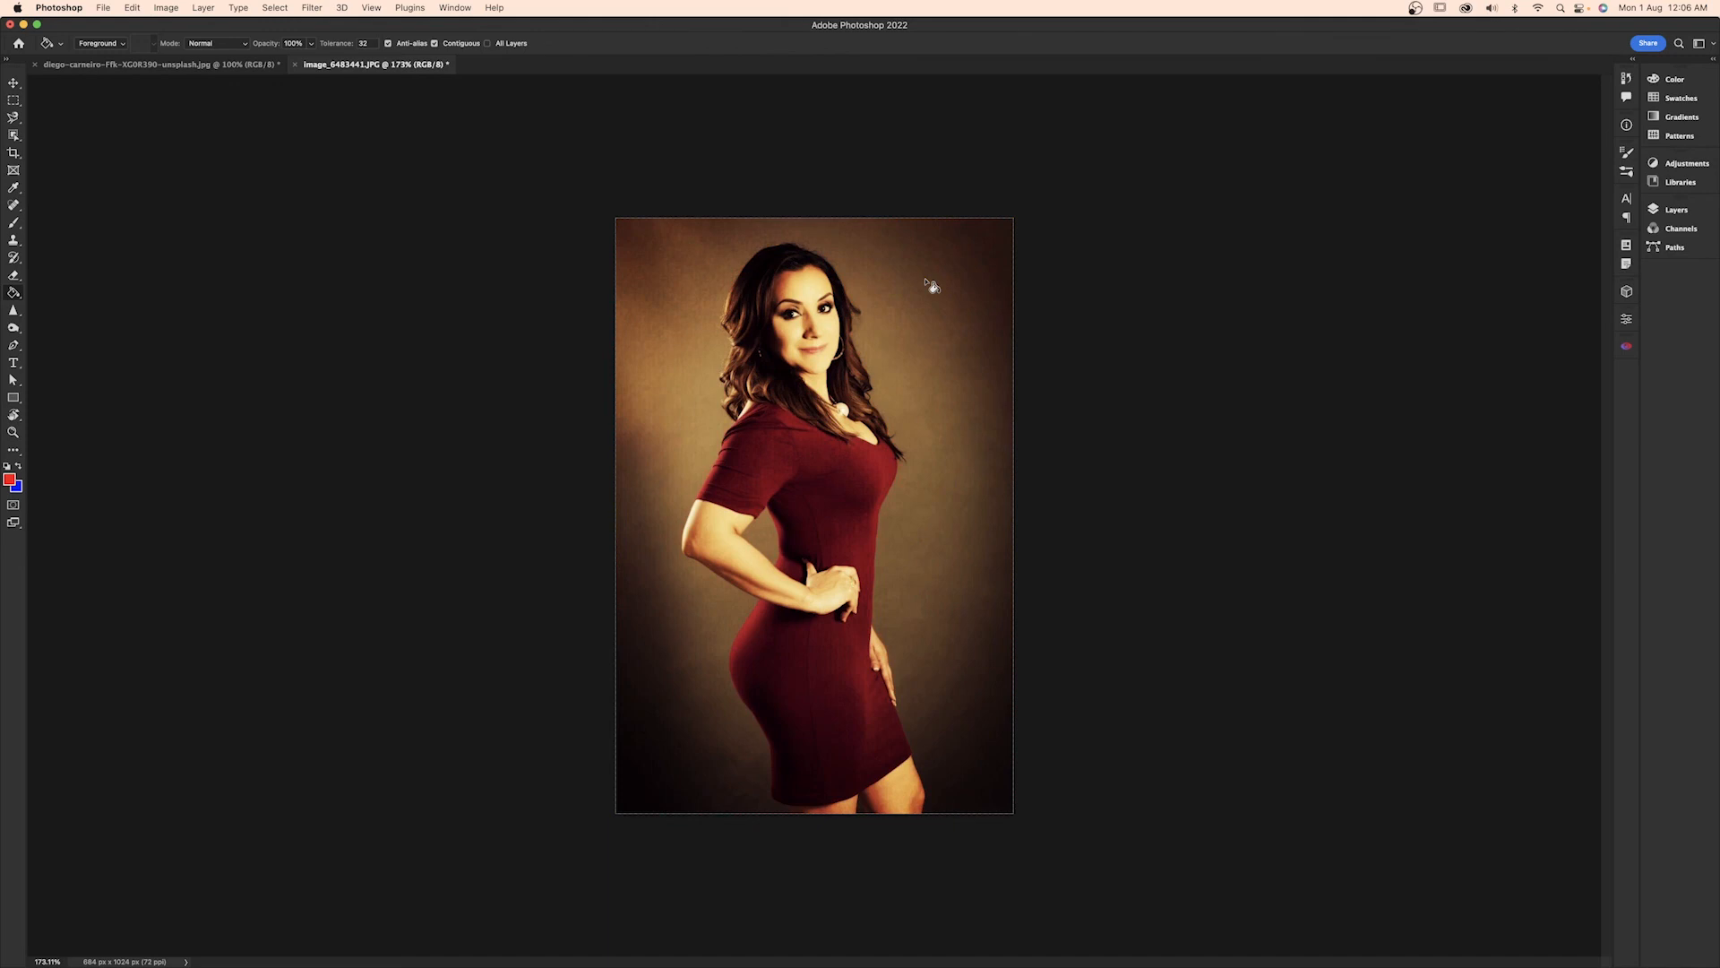